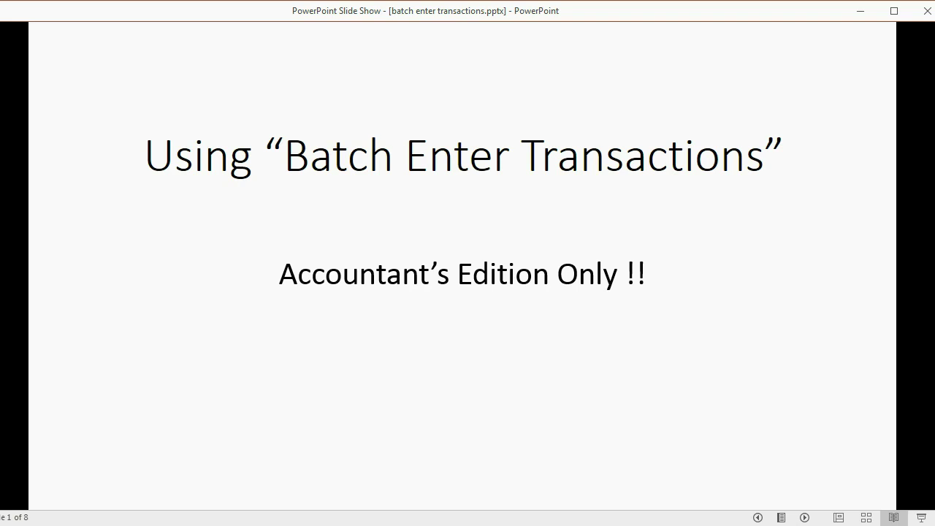
Step: Advance to the Batch Enter Transactions slide and reveal each bullet through the opening-the-window line
key(Right)
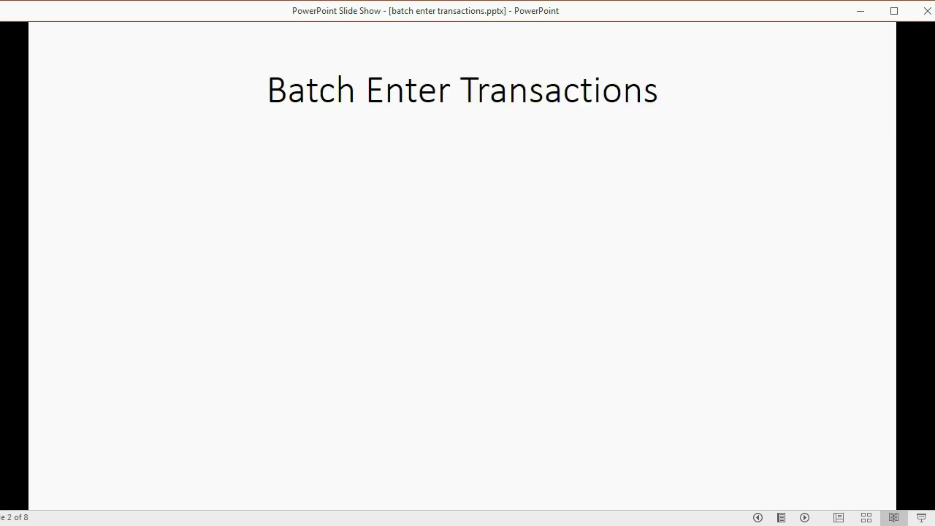
key(Right)
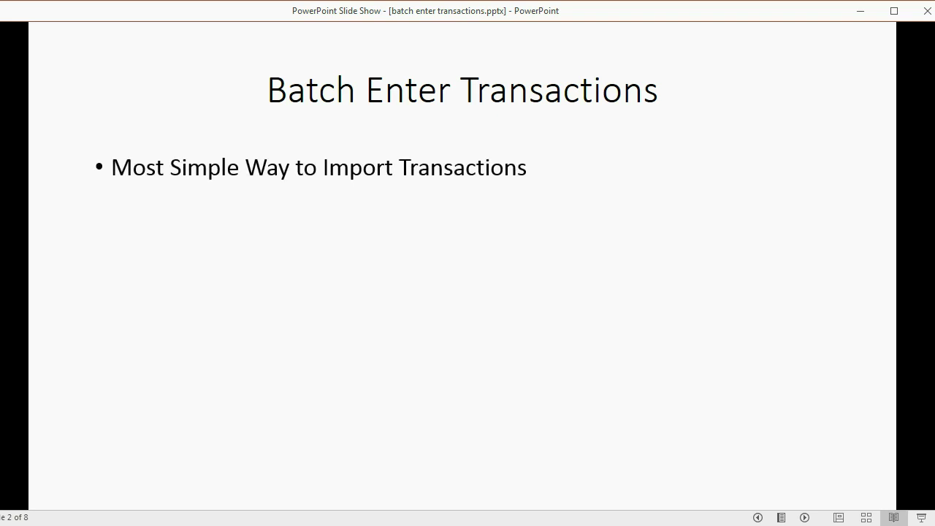
key(Right)
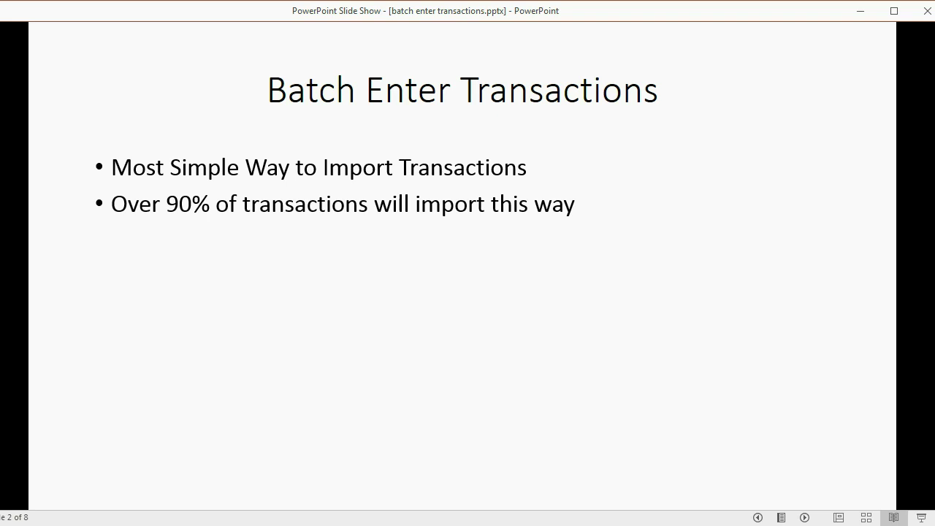
key(Right)
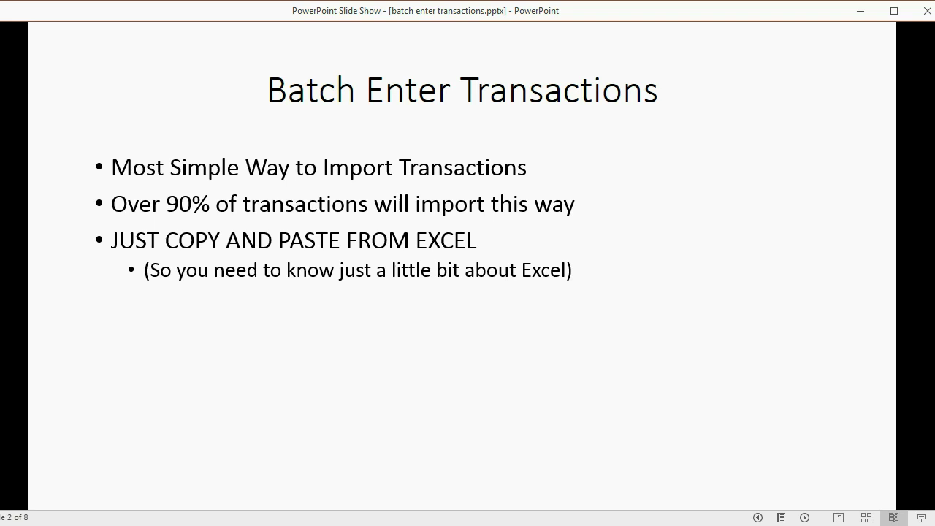
key(Right)
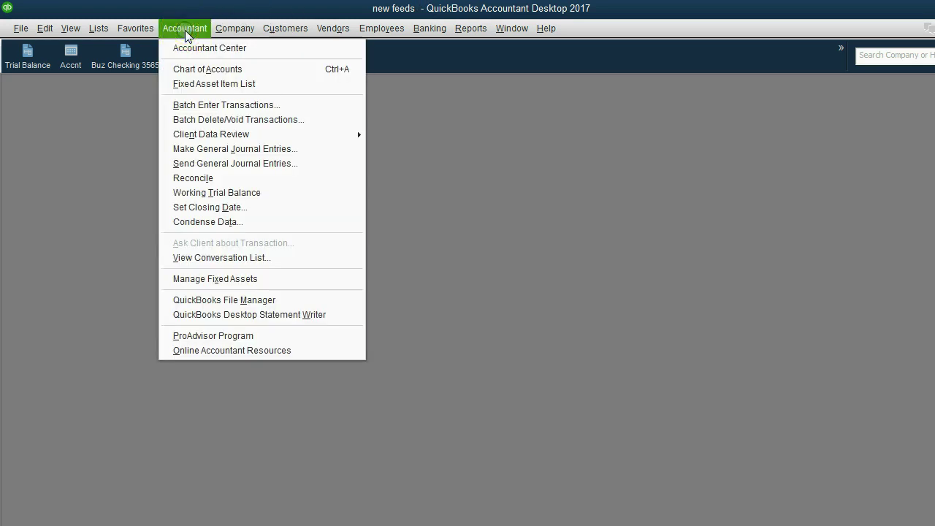
Step: Open the Batch Enter Transactions window and set the transaction type to Deposits
click(213, 105)
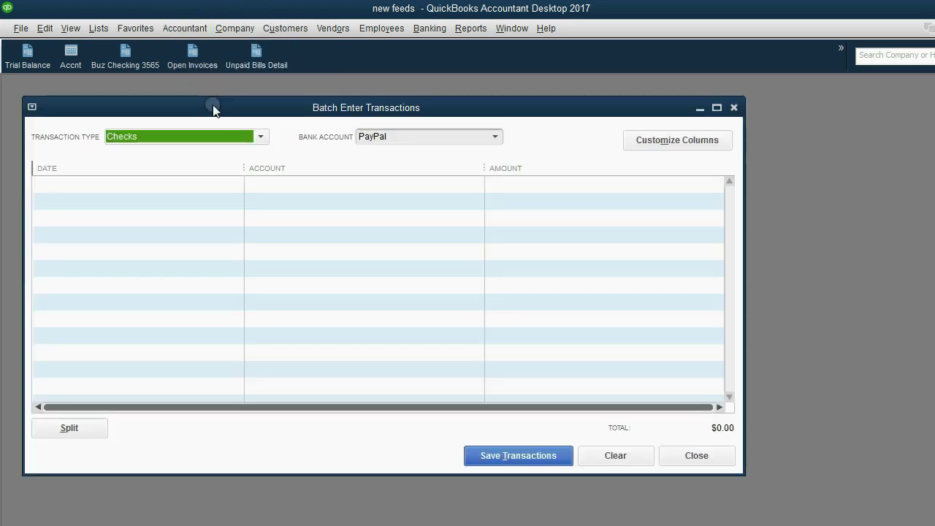
mouse_move(213, 101)
mouse_down()
mouse_move(230, 108)
mouse_move(209, 106)
mouse_up()
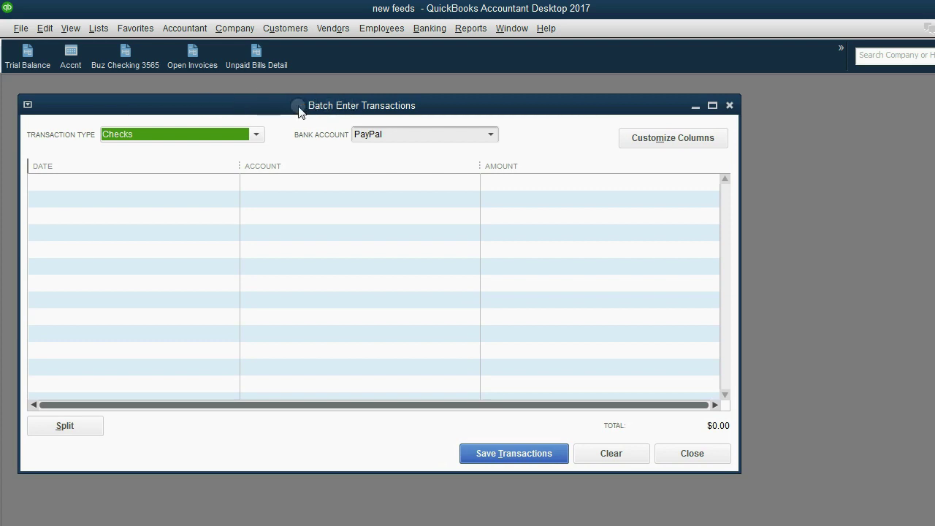
click(256, 133)
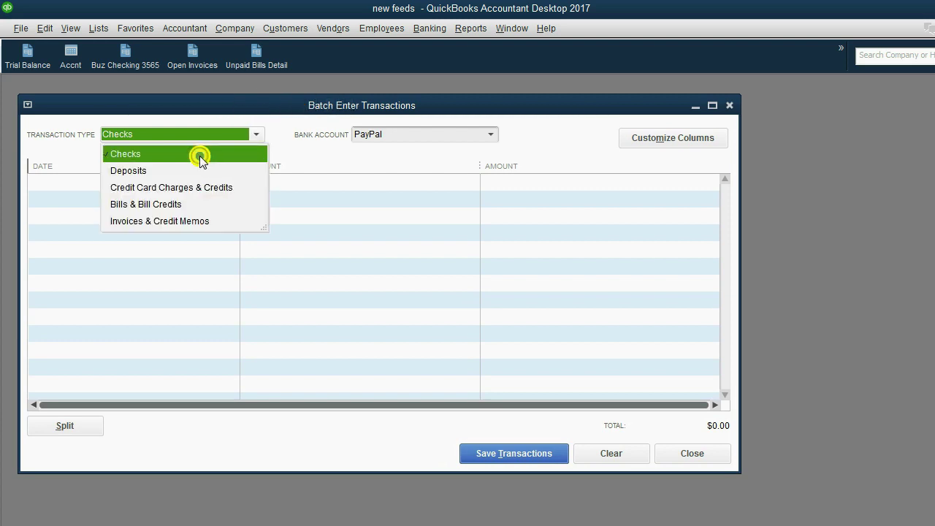
drag(201, 159, 201, 222)
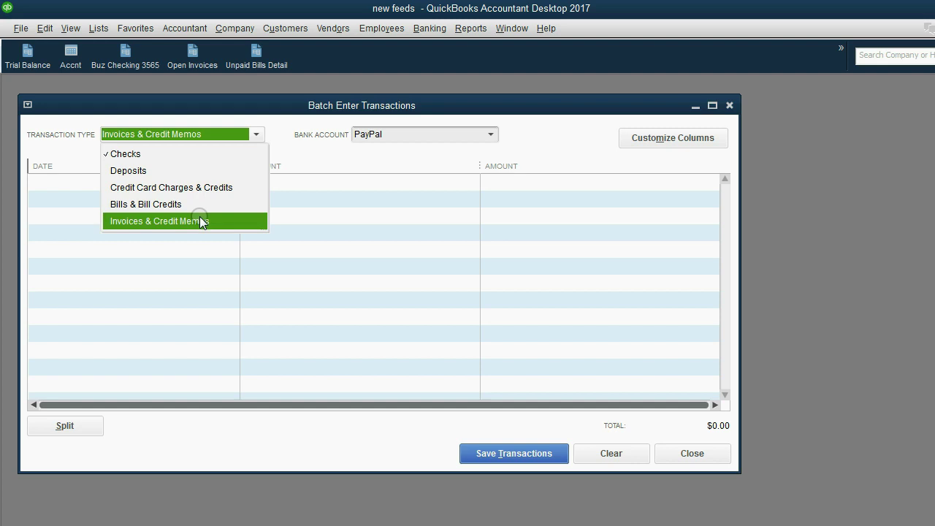
mouse_move(199, 216)
mouse_down()
mouse_move(204, 156)
mouse_move(204, 208)
mouse_move(196, 161)
mouse_move(255, 203)
mouse_move(197, 223)
mouse_move(169, 172)
mouse_up()
click(169, 173)
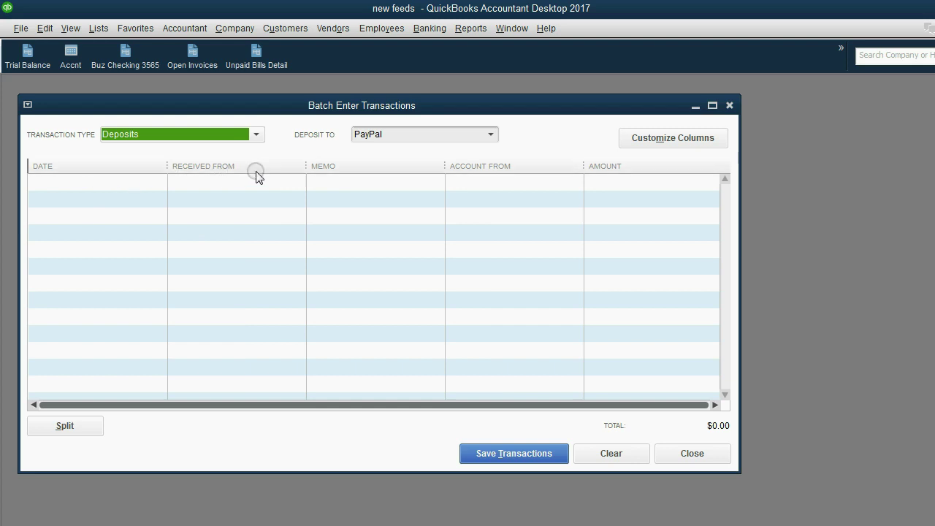
Step: Widen the batch window, briefly try Bills and Bill Credits, then return to Deposits
drag(738, 199, 856, 200)
click(221, 139)
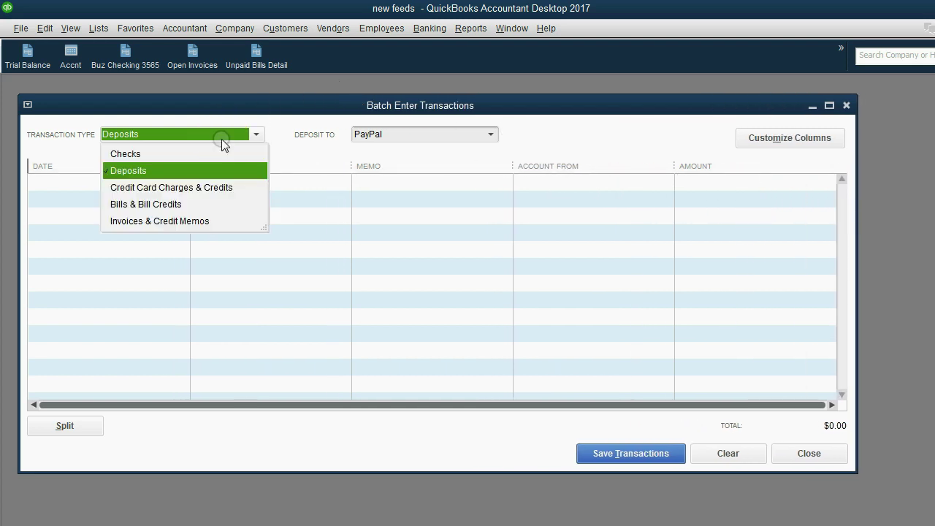
click(196, 203)
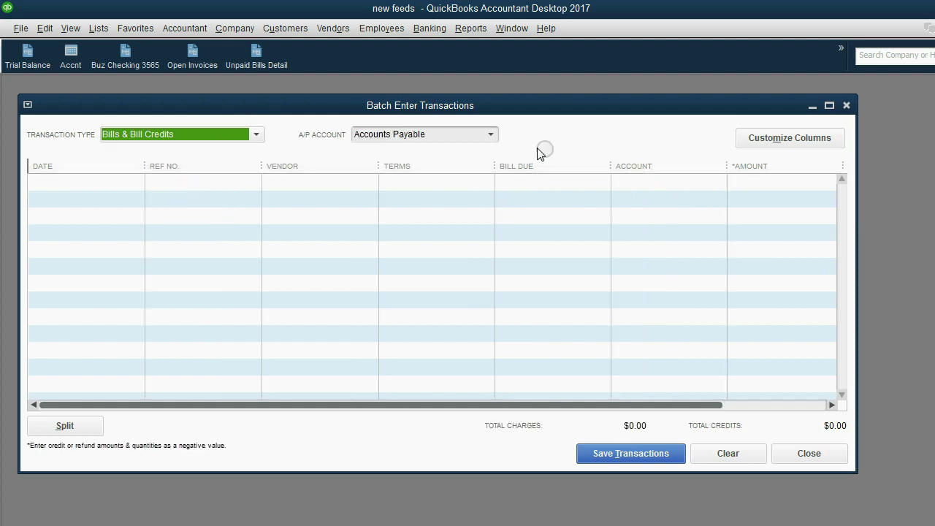
click(236, 136)
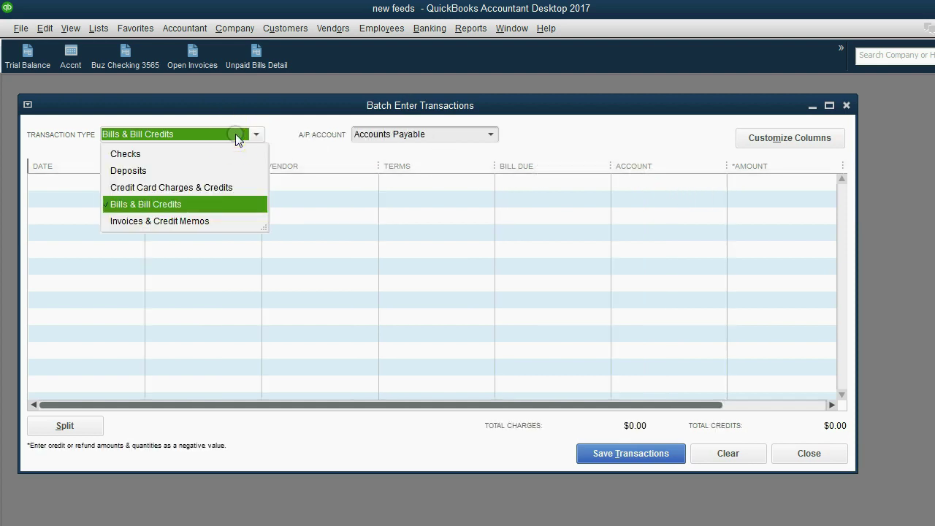
click(216, 176)
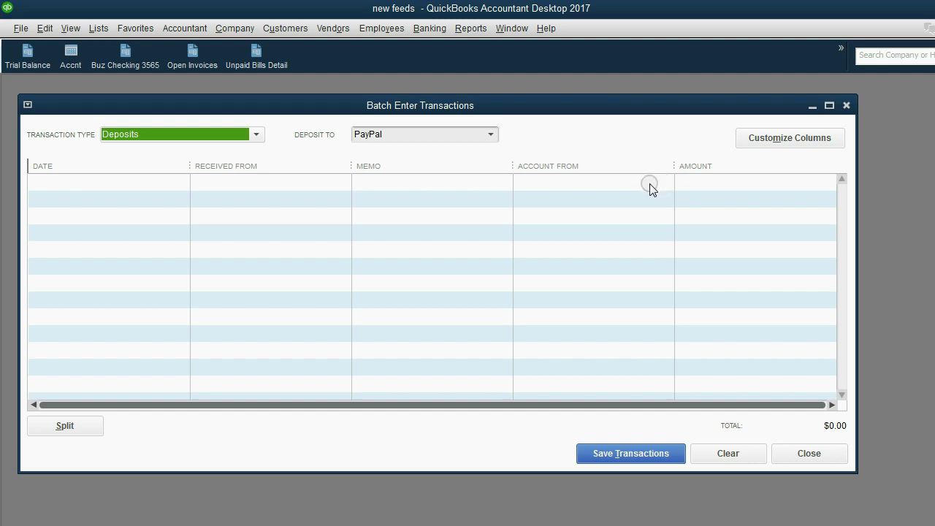
Step: Add Cleared from Available Columns to the deposits grid and apply the change
click(754, 146)
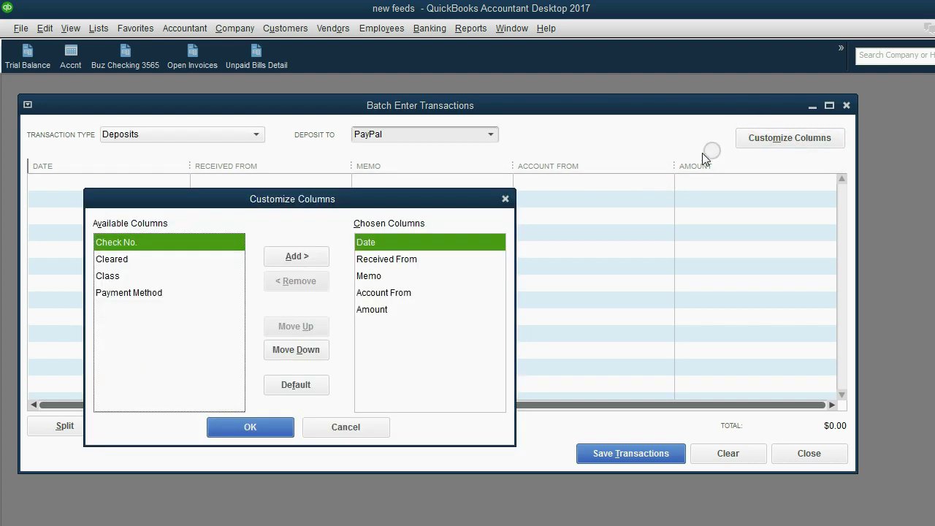
click(504, 199)
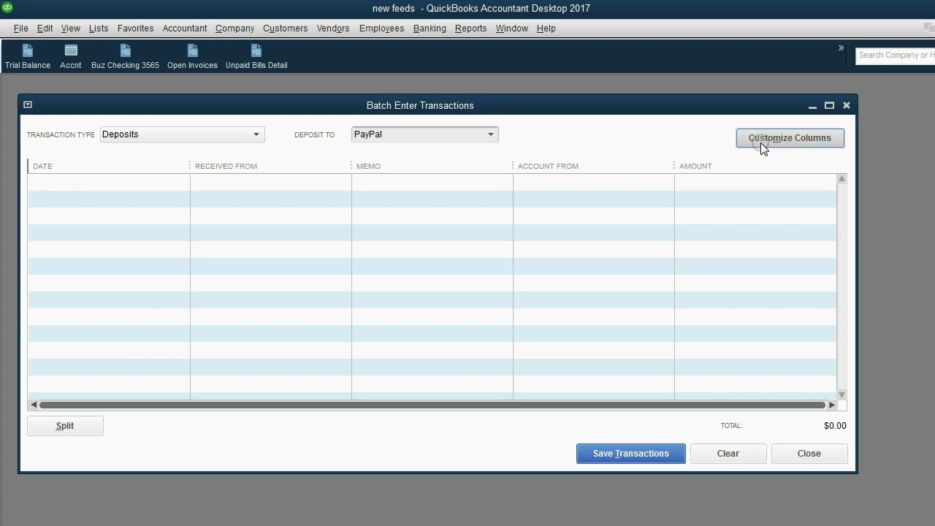
click(206, 135)
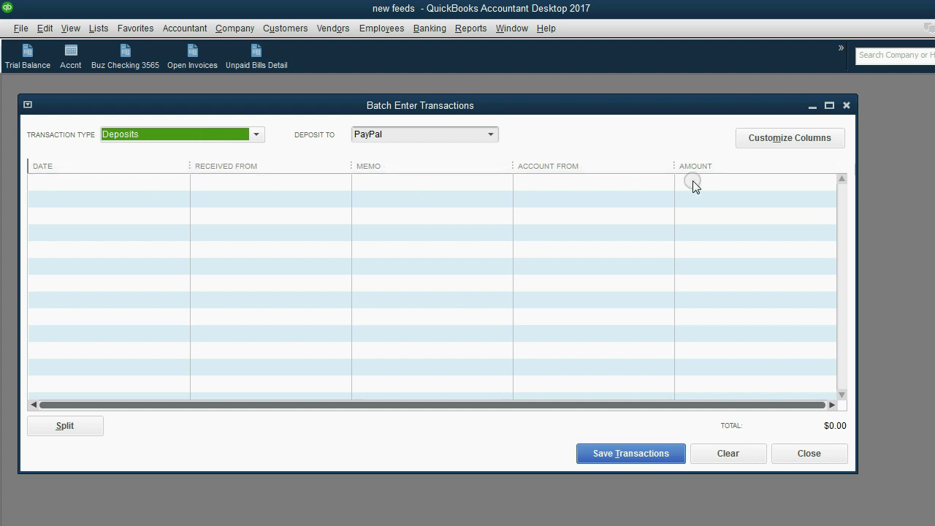
click(762, 140)
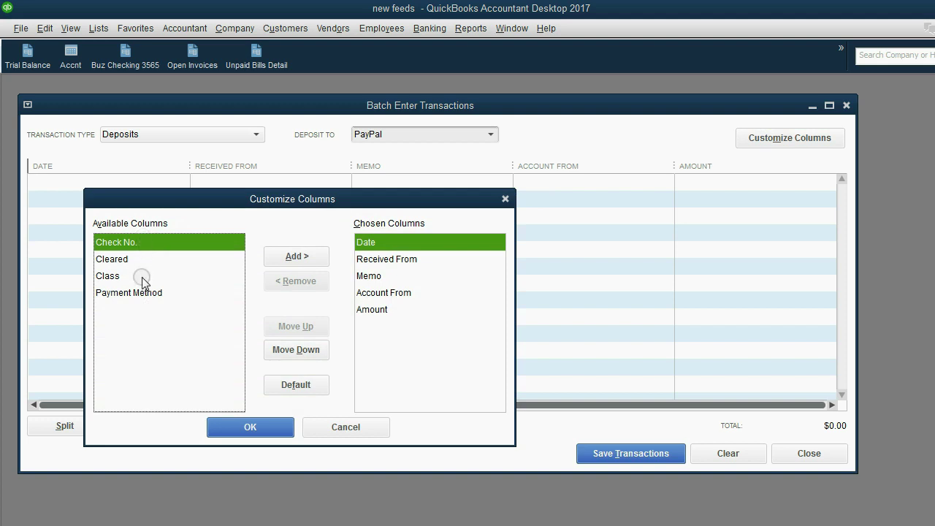
click(140, 260)
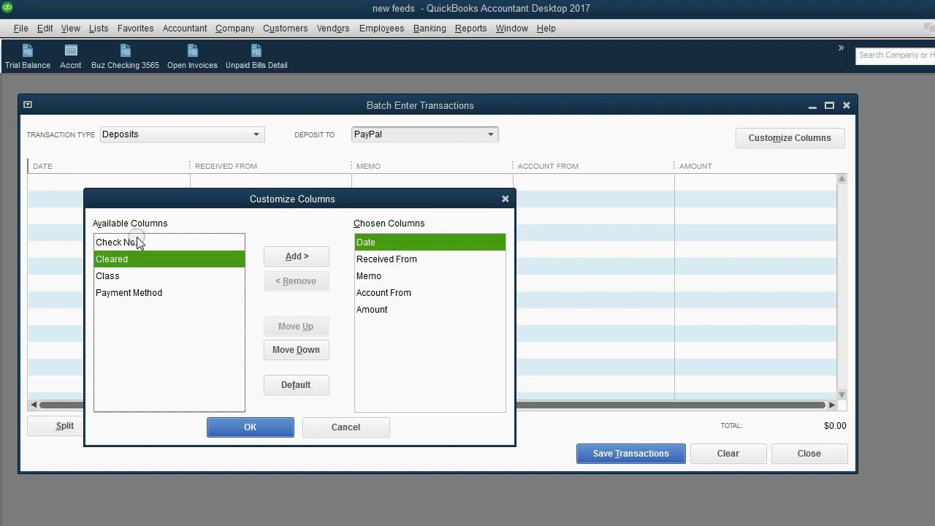
click(276, 260)
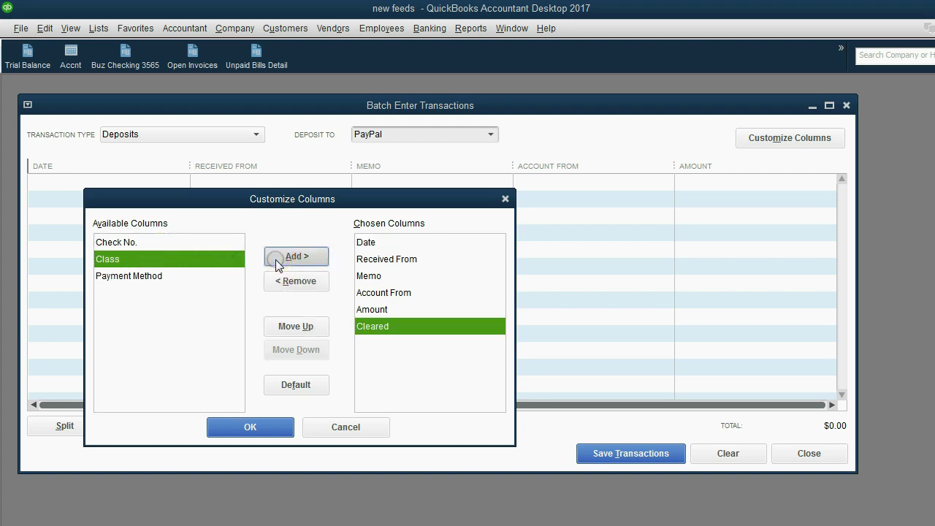
click(369, 335)
click(267, 429)
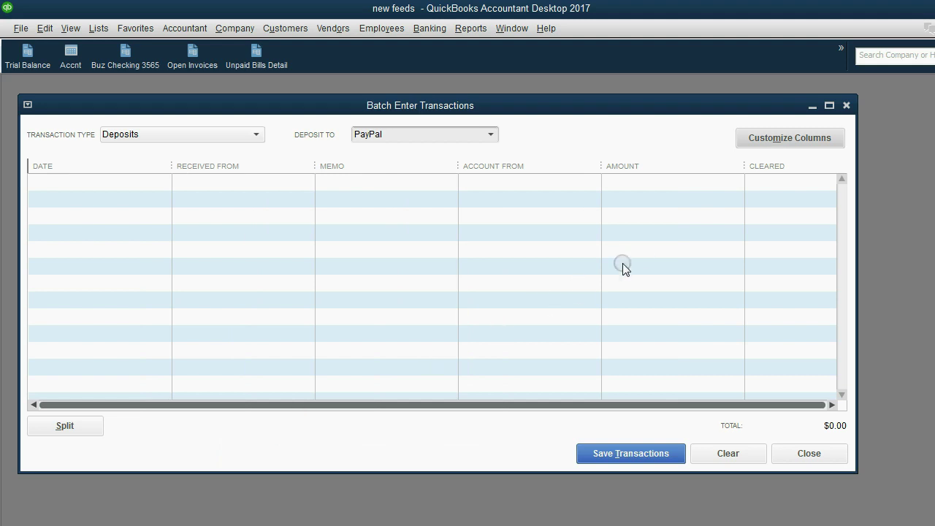
click(760, 187)
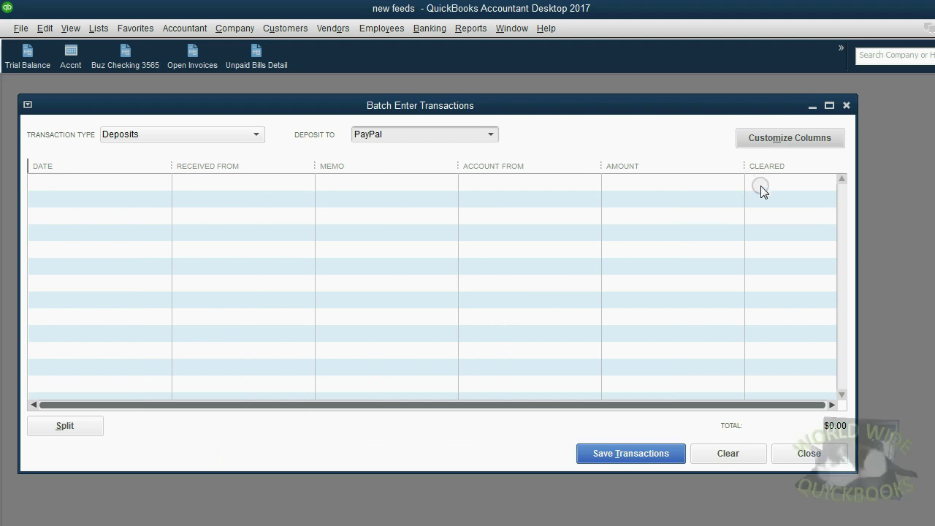
Step: Remove the Cleared column and move Date after Account From in the deposits grid
click(758, 140)
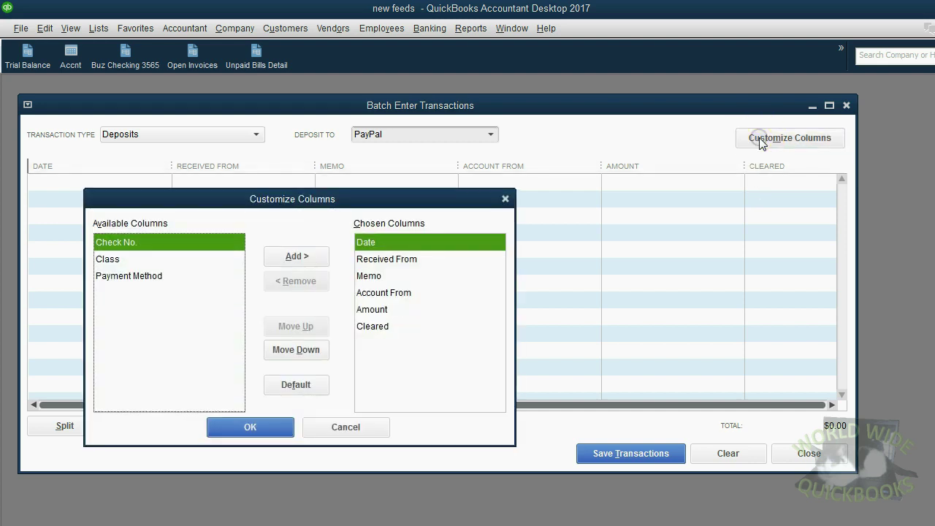
click(393, 327)
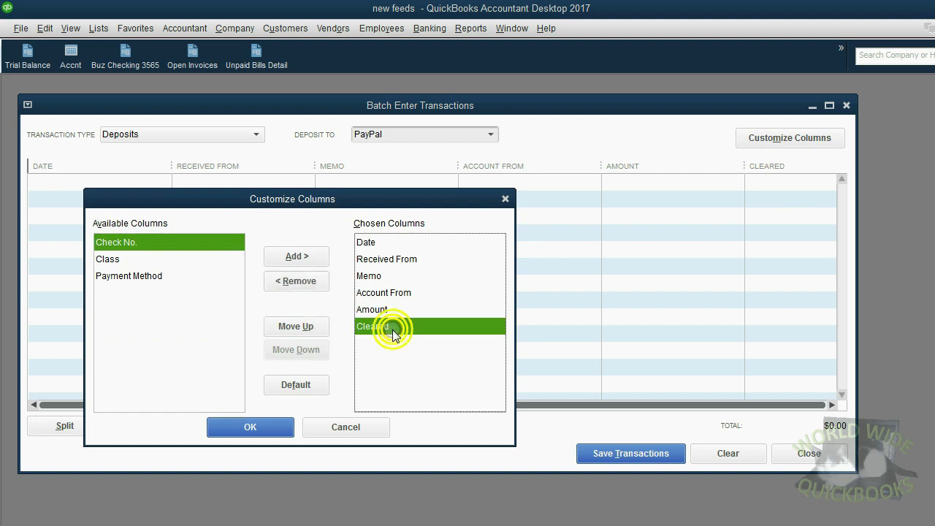
click(310, 283)
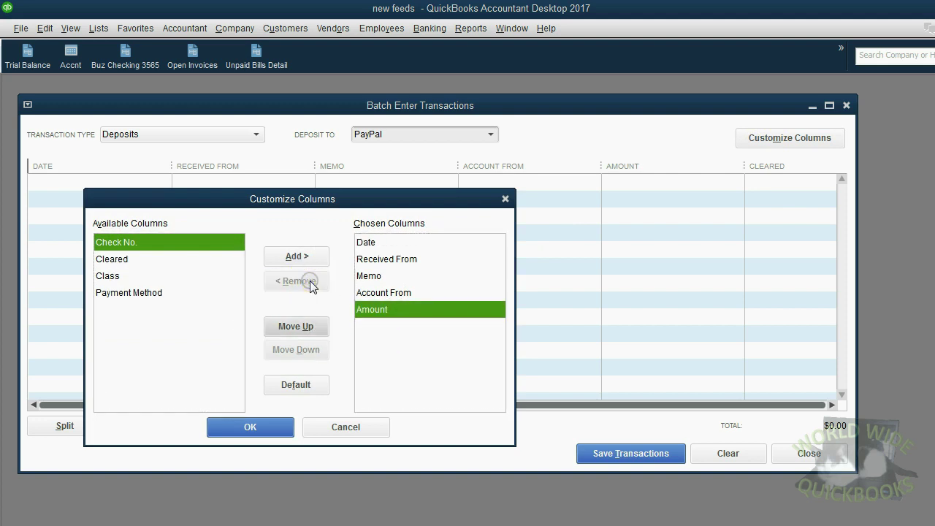
click(384, 247)
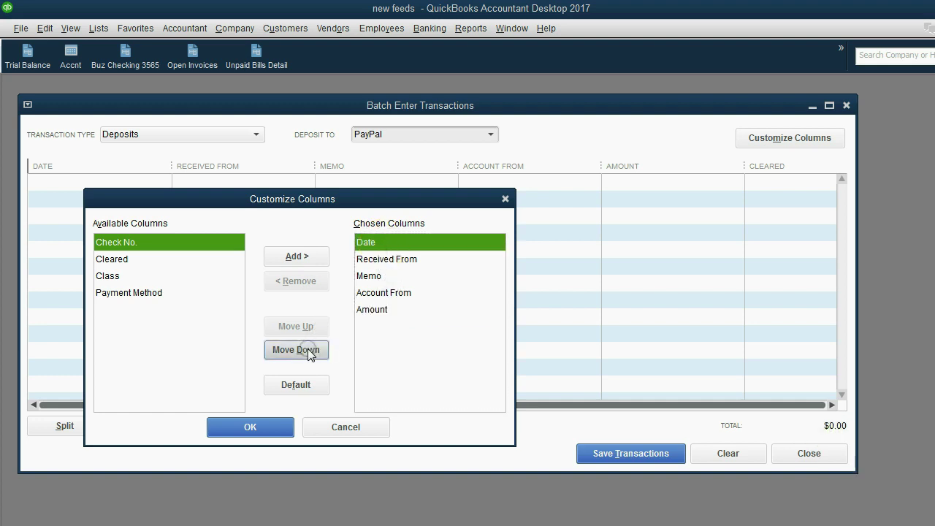
click(307, 349)
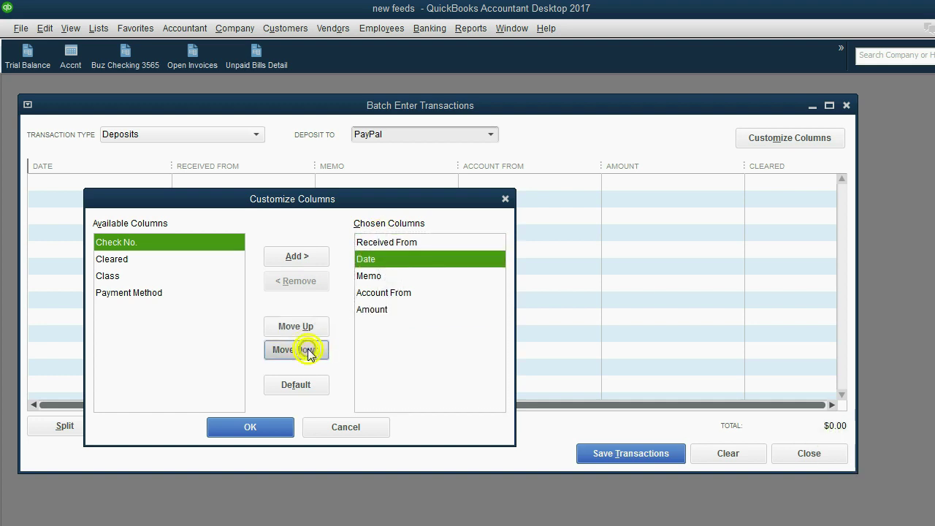
click(272, 425)
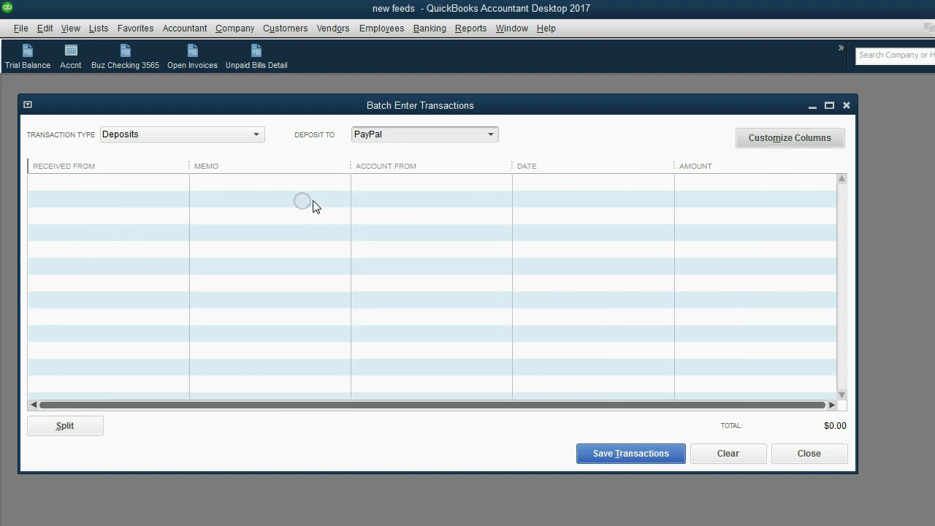
click(552, 180)
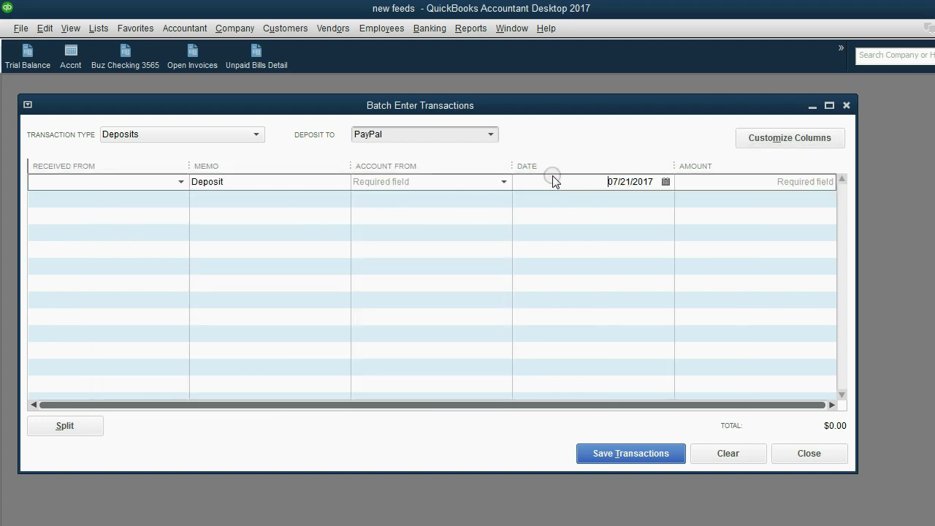
Step: Move Received From to second place, right after Memo
click(754, 138)
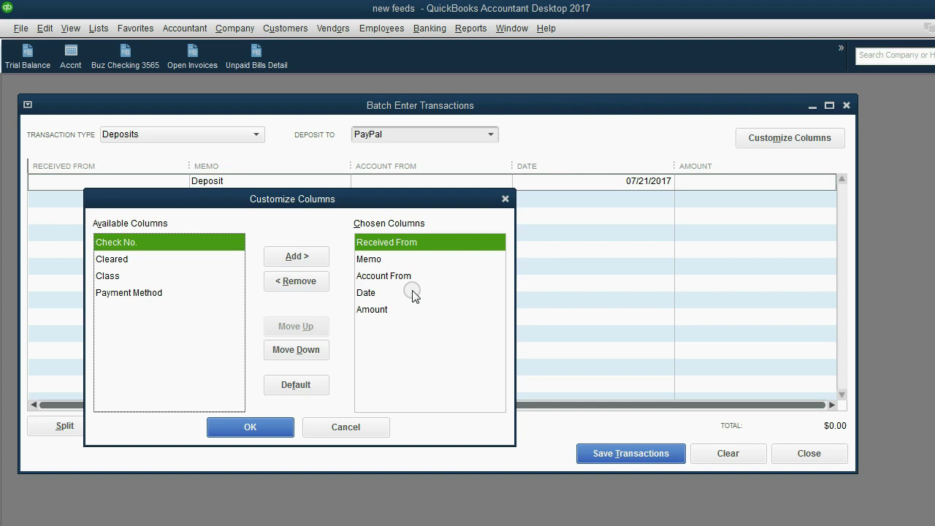
click(314, 349)
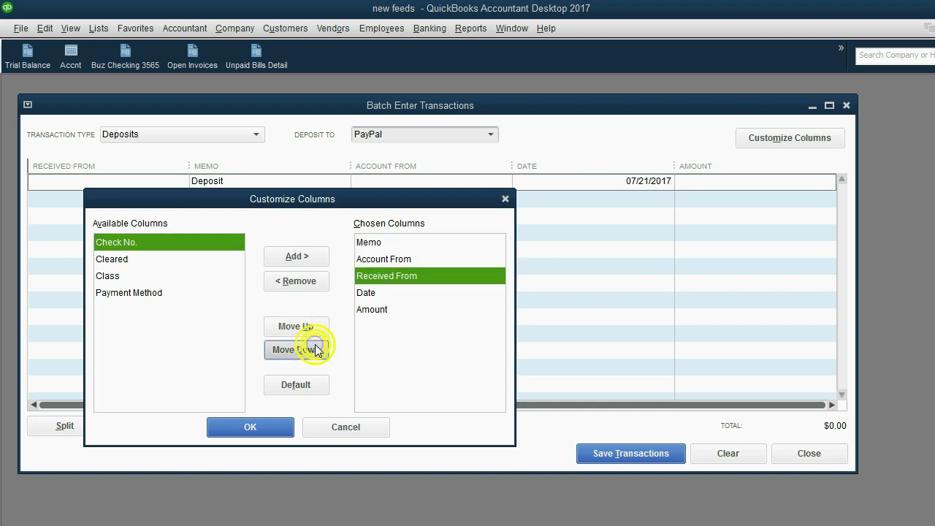
click(309, 327)
click(271, 427)
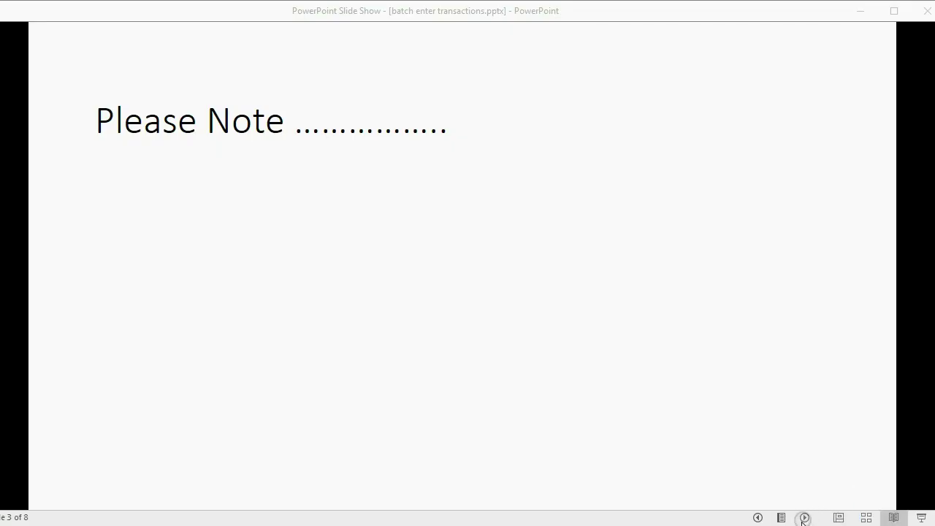
Step: Reveal both Please Note warnings, then switch back to QuickBooks
click(813, 498)
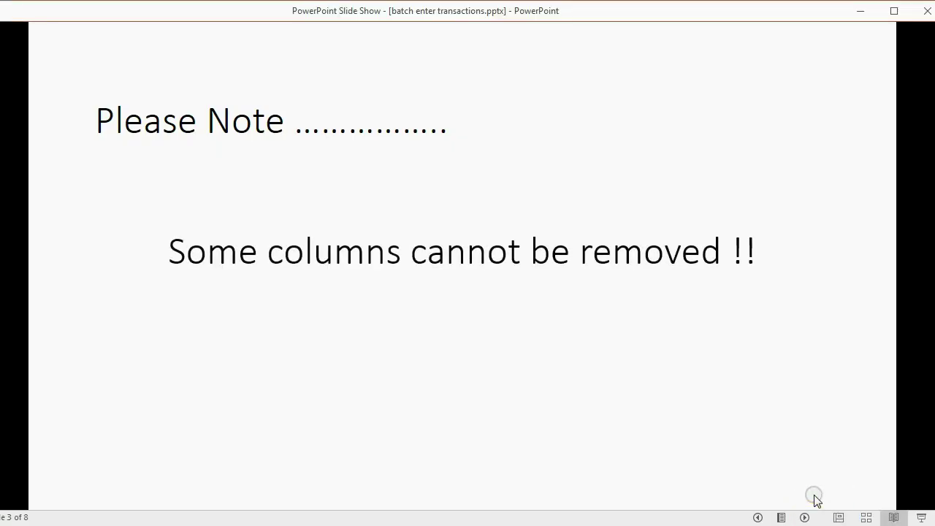
click(815, 498)
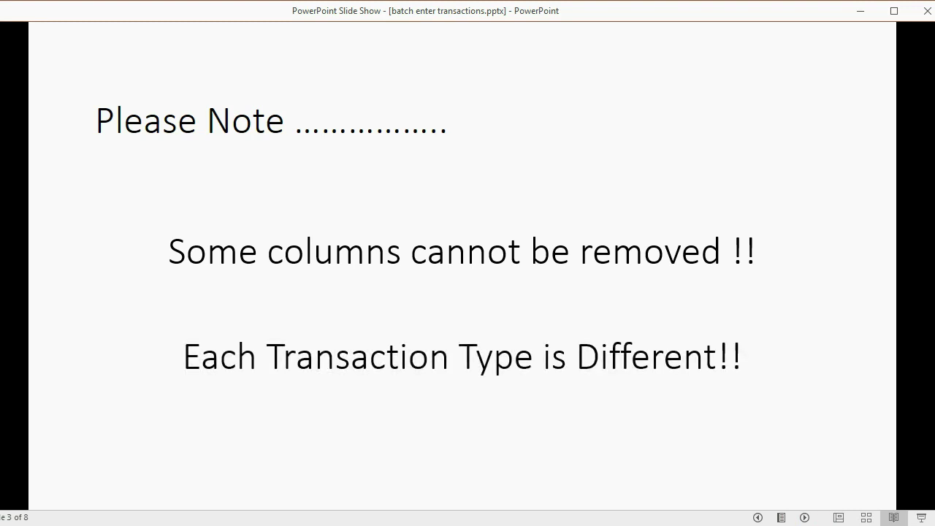
key(alt+Tab)
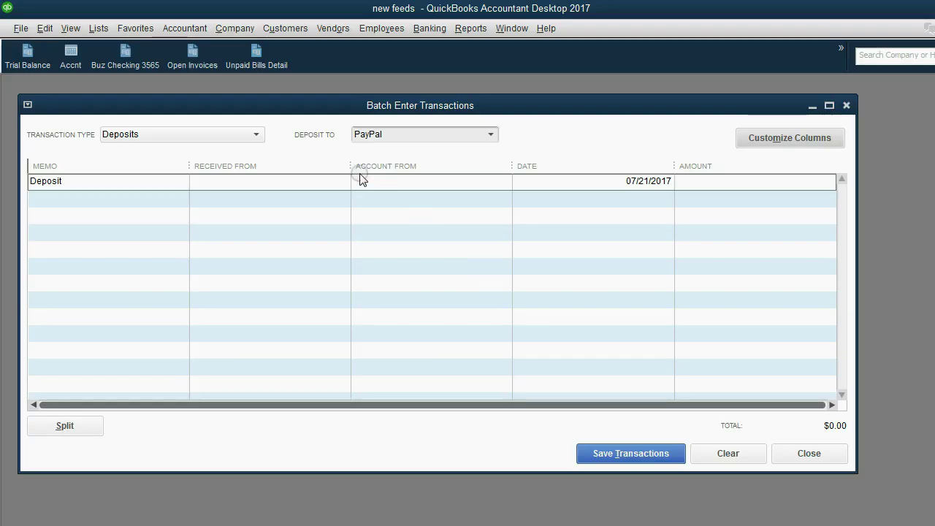
Step: Switch the batch entry to Checks and review its chosen columns; Date cannot be removed
click(245, 134)
click(230, 151)
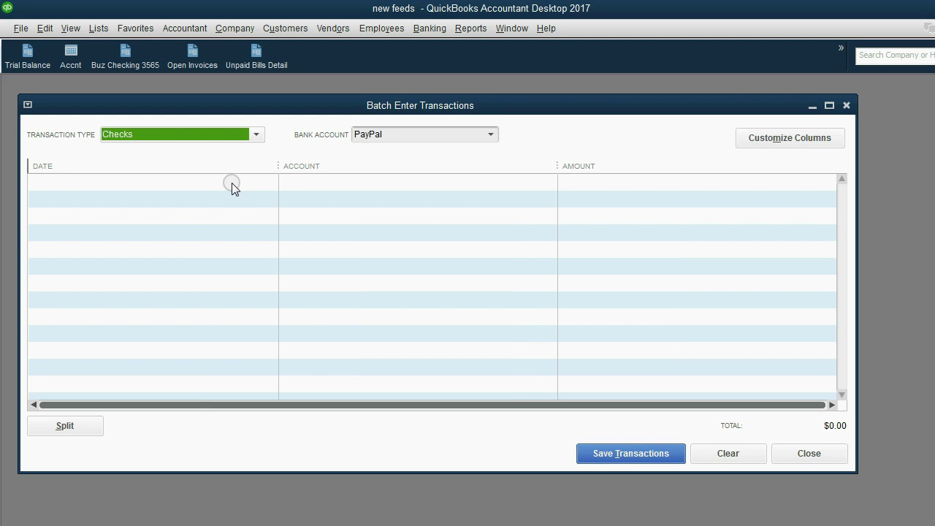
click(754, 139)
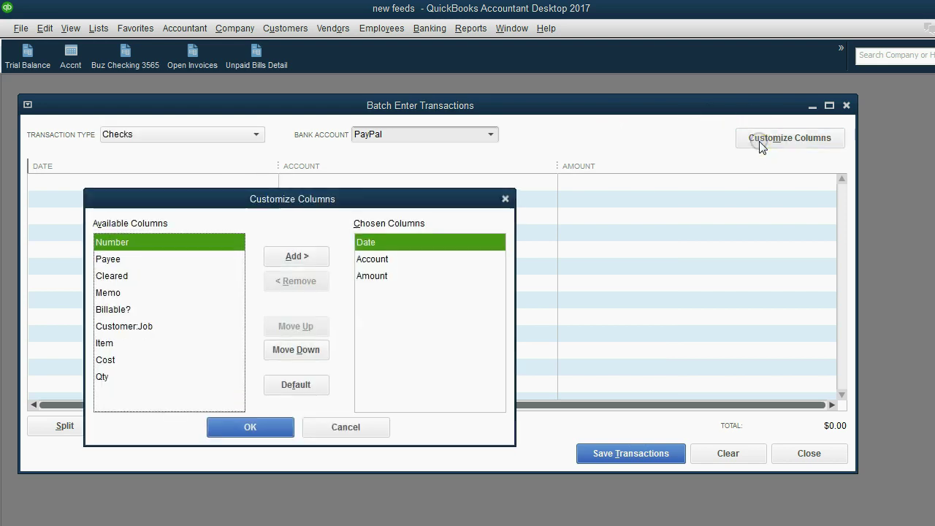
click(407, 260)
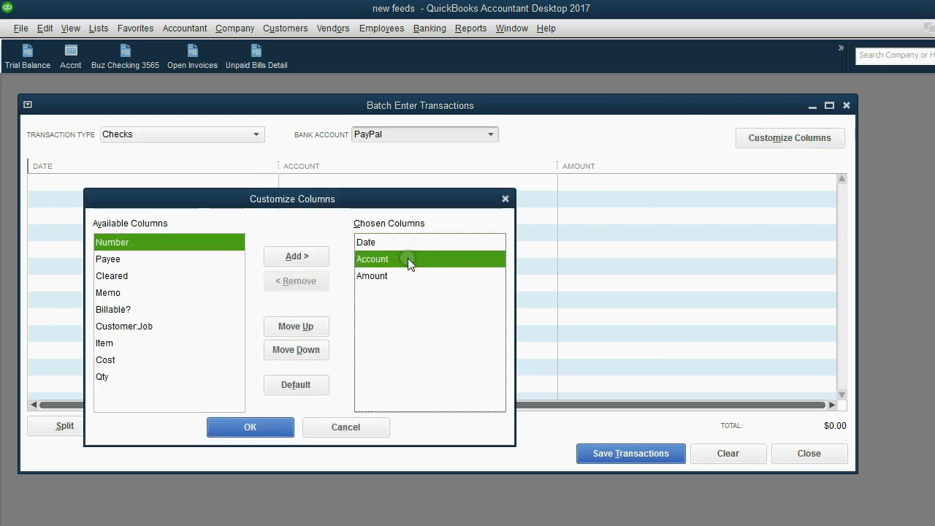
click(406, 277)
click(411, 260)
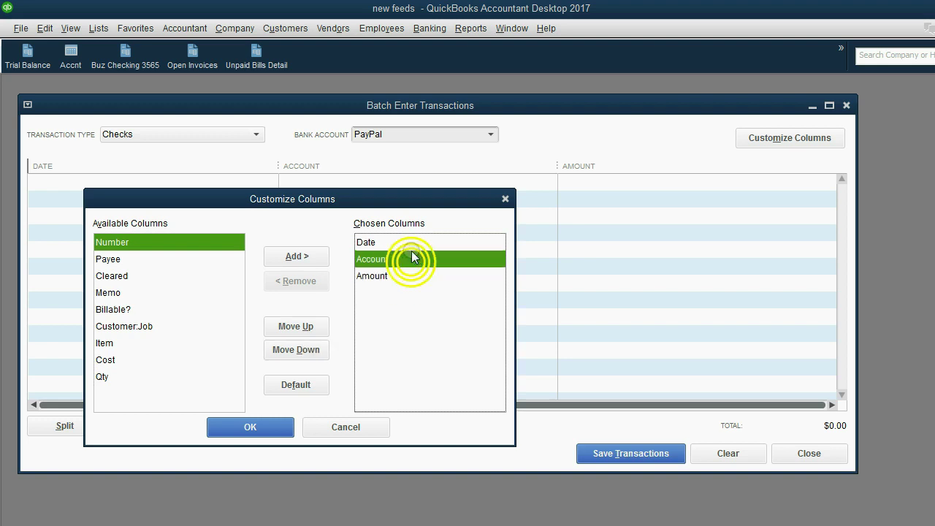
click(412, 246)
click(290, 290)
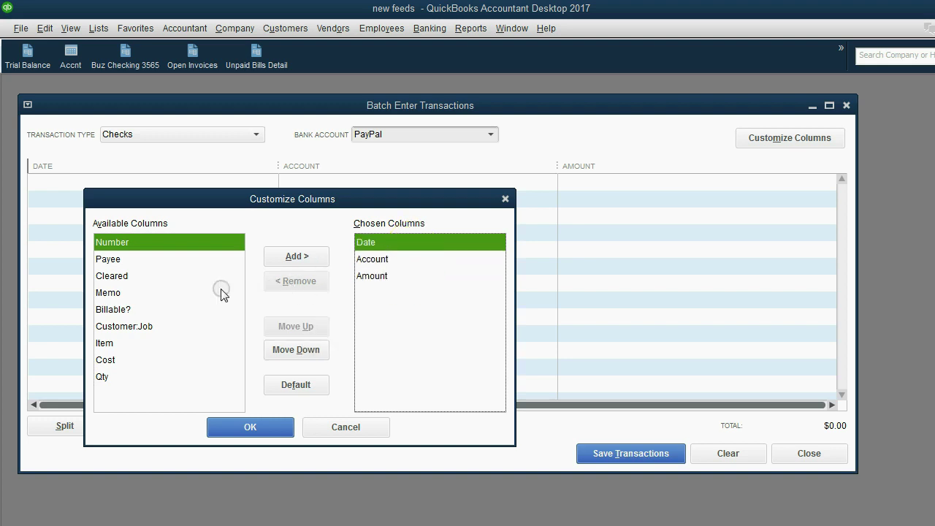
Step: Add Cleared, Billable?, Qty, Cost and Item to the check grid's chosen columns
click(152, 276)
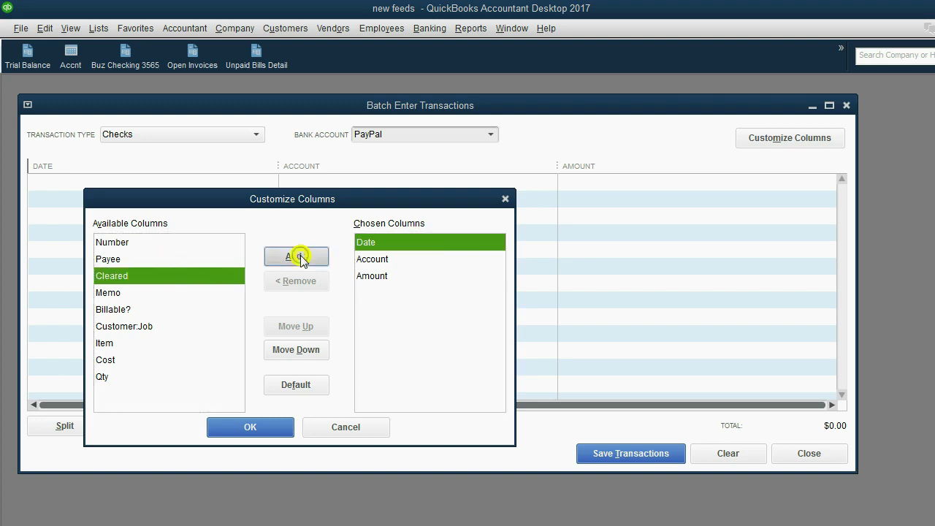
click(296, 256)
click(167, 291)
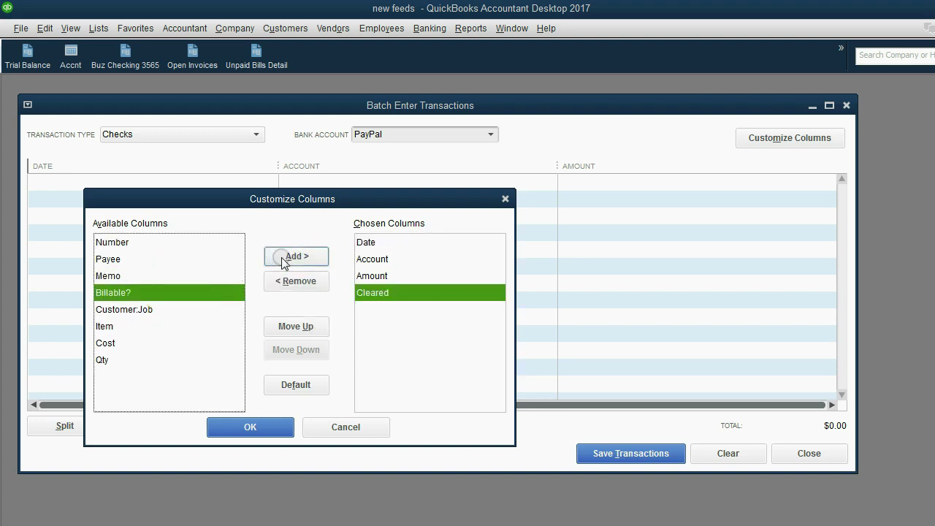
click(297, 256)
click(122, 343)
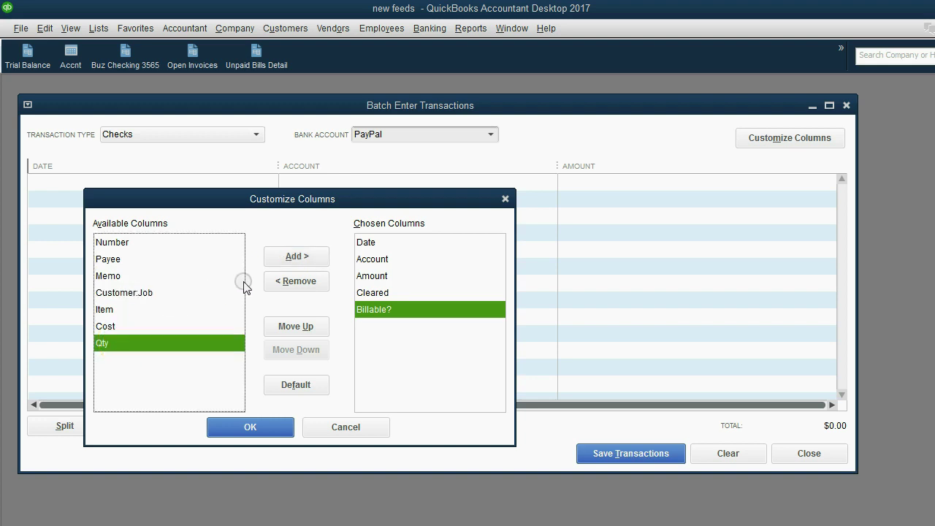
click(292, 257)
double_click(292, 257)
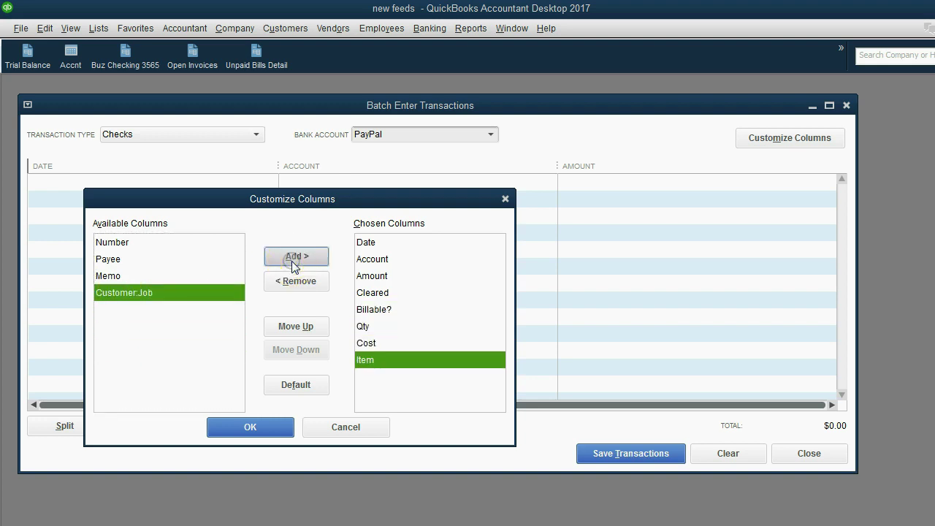
Step: Add the required Customer:Job column, apply the column choices, and widen the window
click(255, 426)
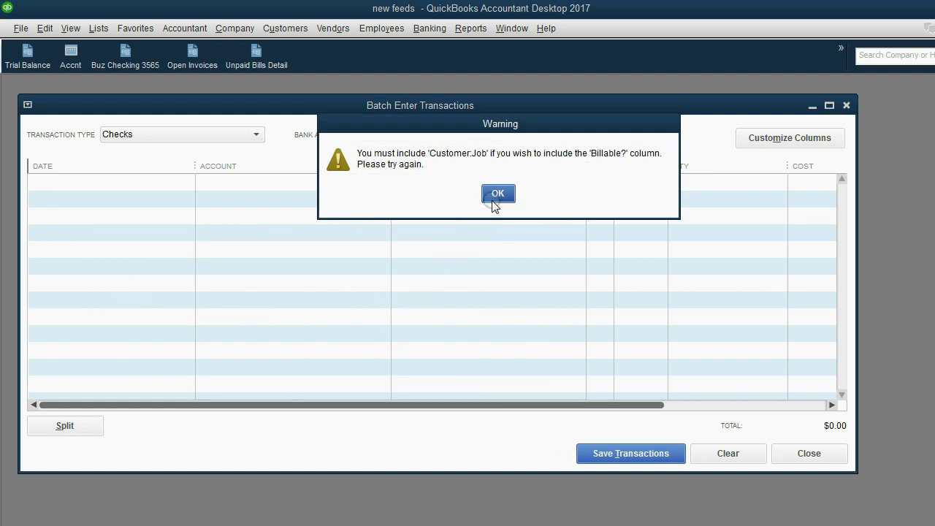
click(497, 193)
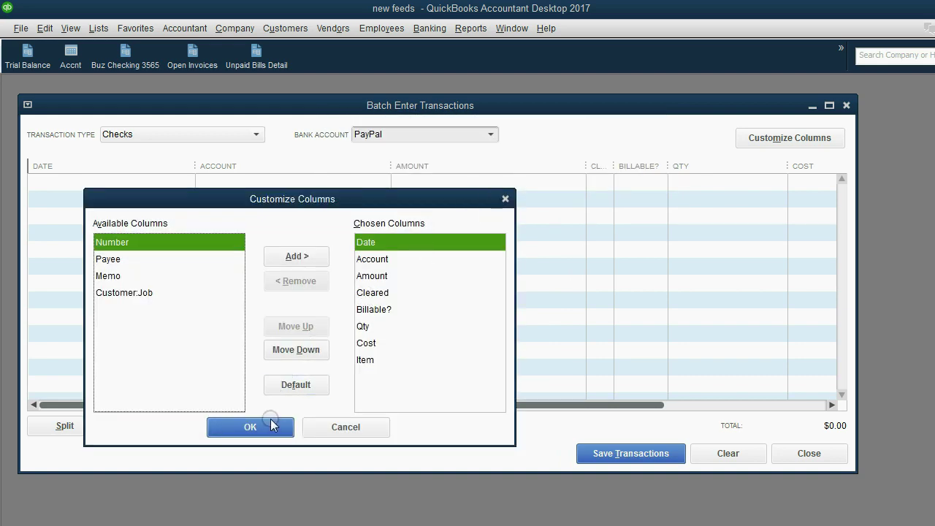
click(255, 426)
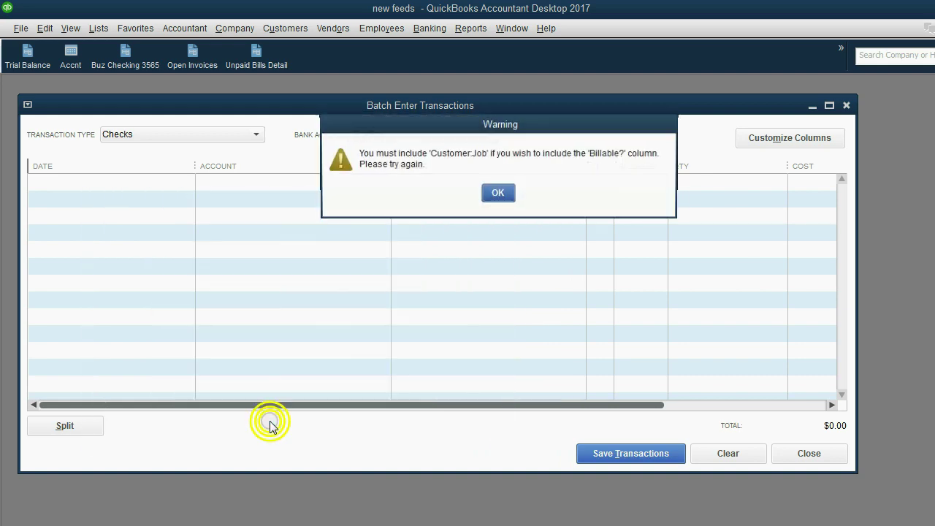
click(500, 195)
click(150, 292)
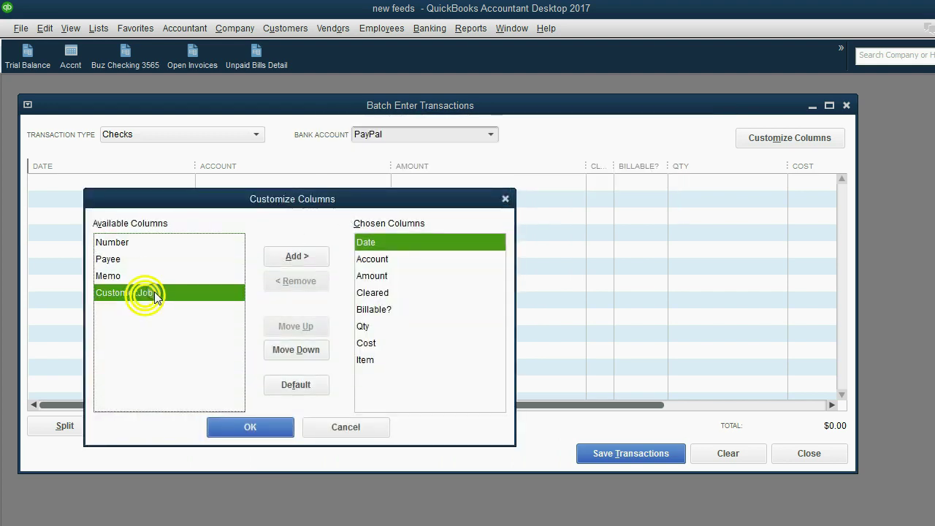
click(278, 259)
click(247, 425)
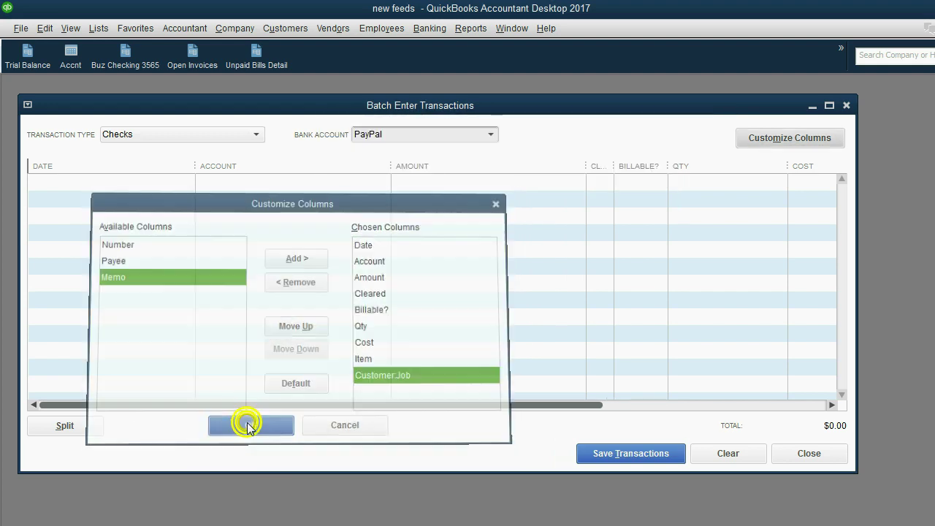
drag(858, 247, 916, 245)
mouse_move(635, 402)
mouse_down()
mouse_move(830, 392)
mouse_move(637, 409)
mouse_move(806, 411)
mouse_move(599, 439)
mouse_move(848, 438)
mouse_move(635, 440)
mouse_move(828, 429)
mouse_move(626, 424)
mouse_up()
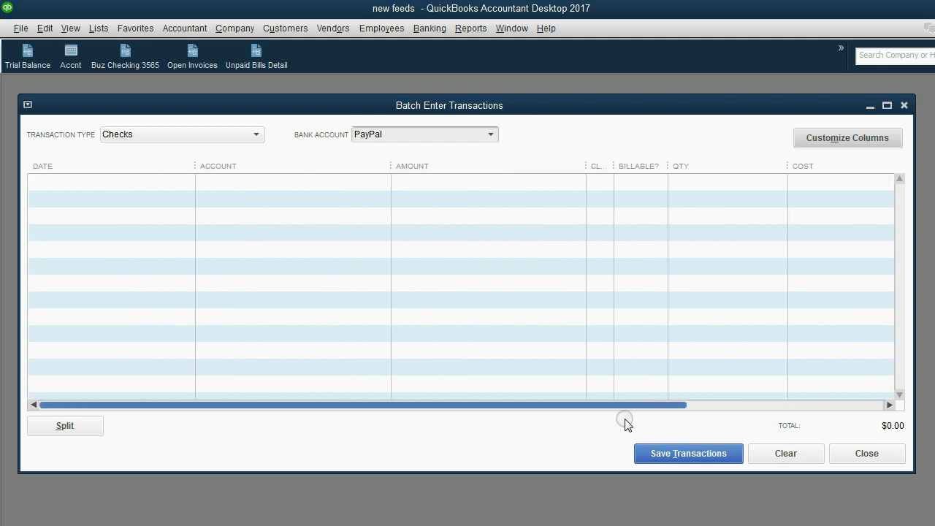
Step: Move Date to fourth place and Qty to the end of the check grid's columns
click(839, 140)
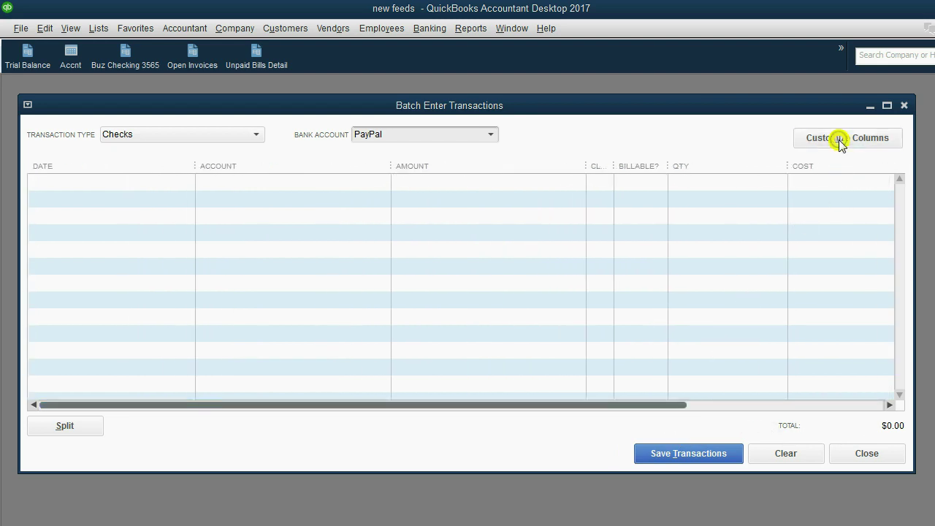
click(309, 349)
click(308, 349)
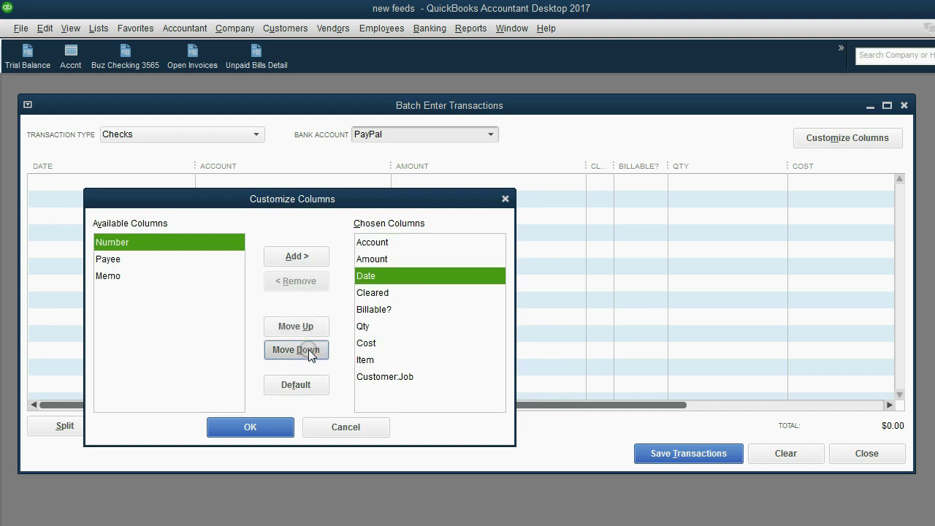
click(369, 329)
click(311, 349)
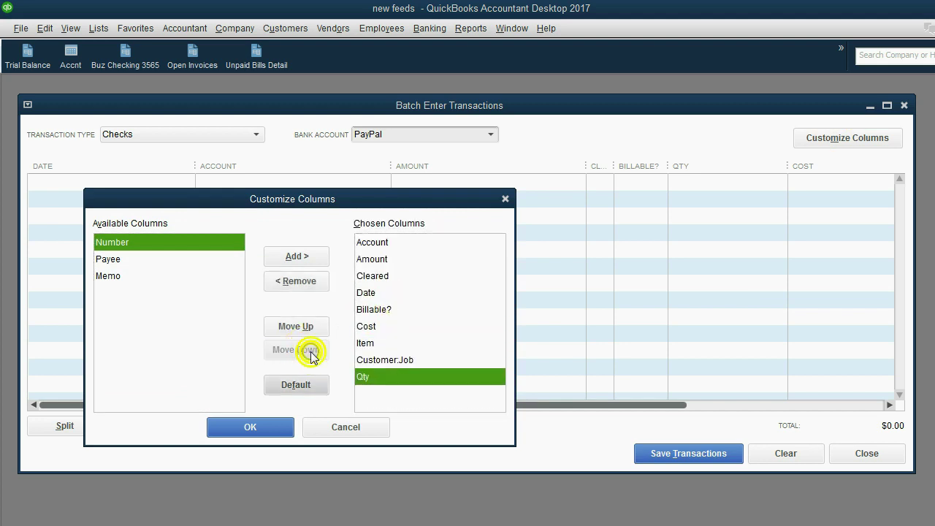
click(276, 431)
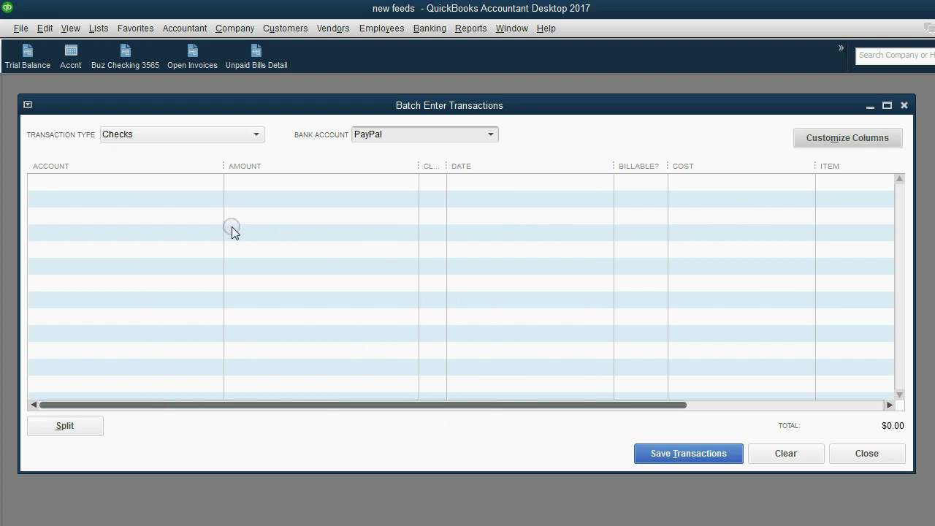
Step: Remove Cleared and Billable? from the chosen columns, leaving the required Date column
click(804, 138)
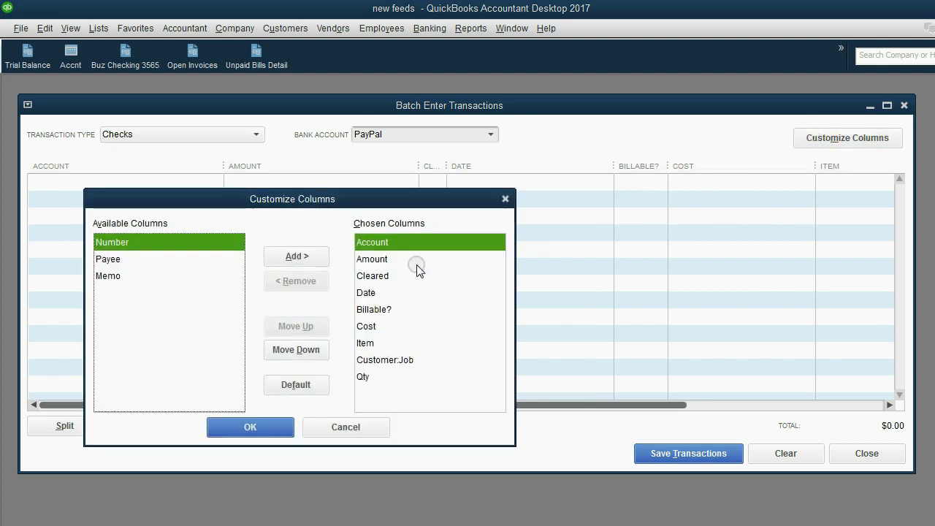
click(395, 243)
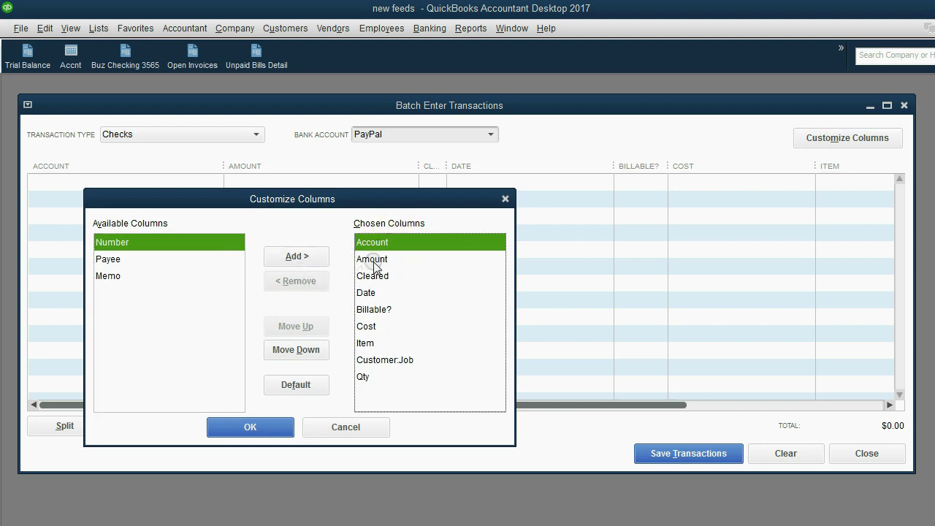
click(374, 258)
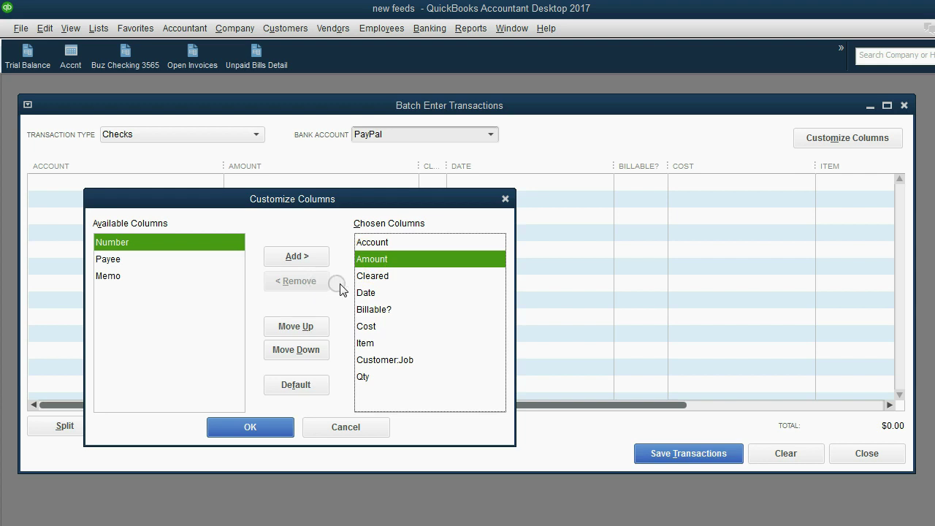
click(369, 275)
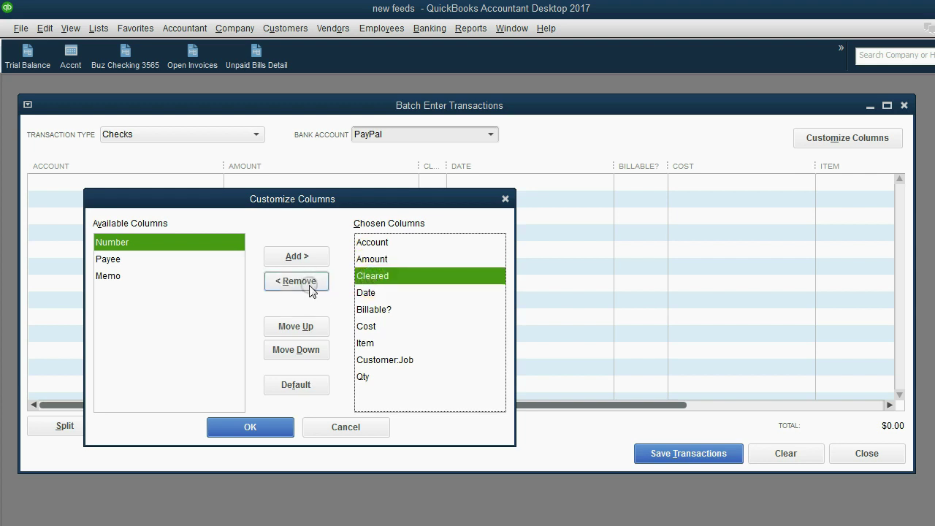
click(312, 291)
click(369, 276)
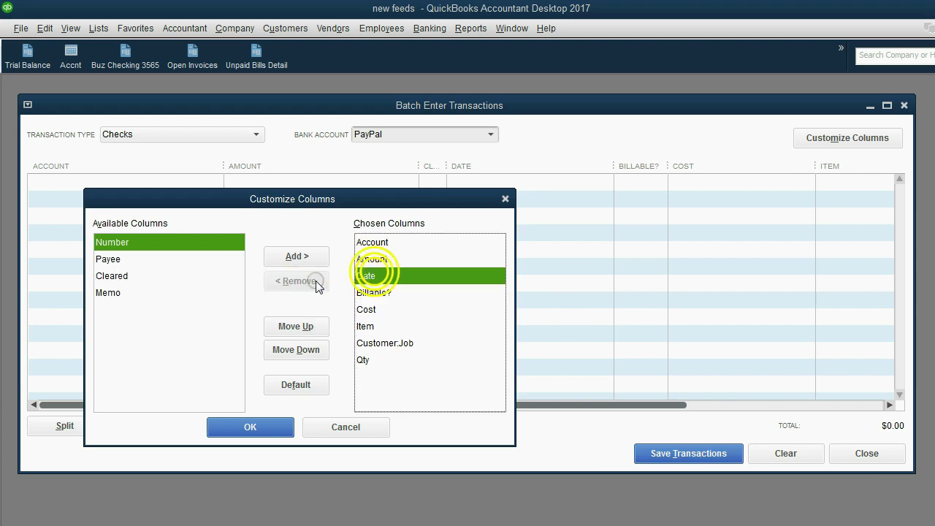
click(365, 293)
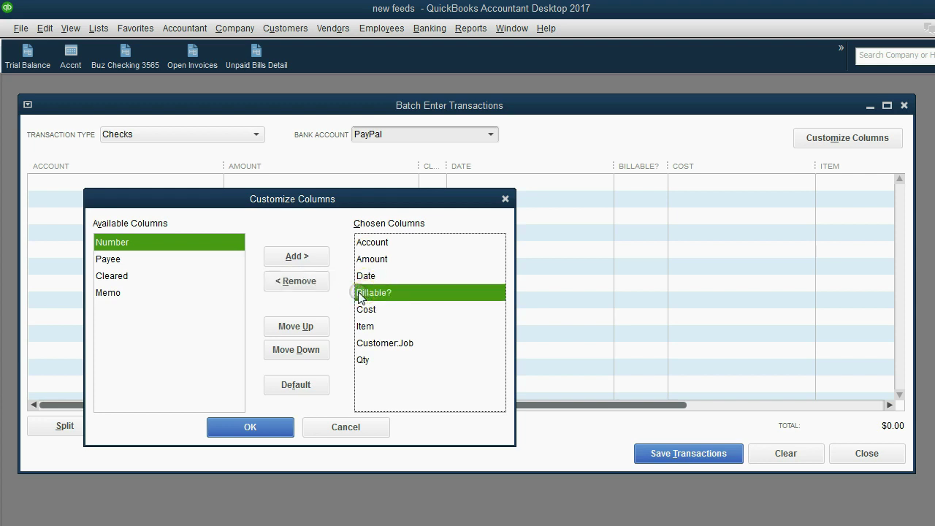
click(312, 289)
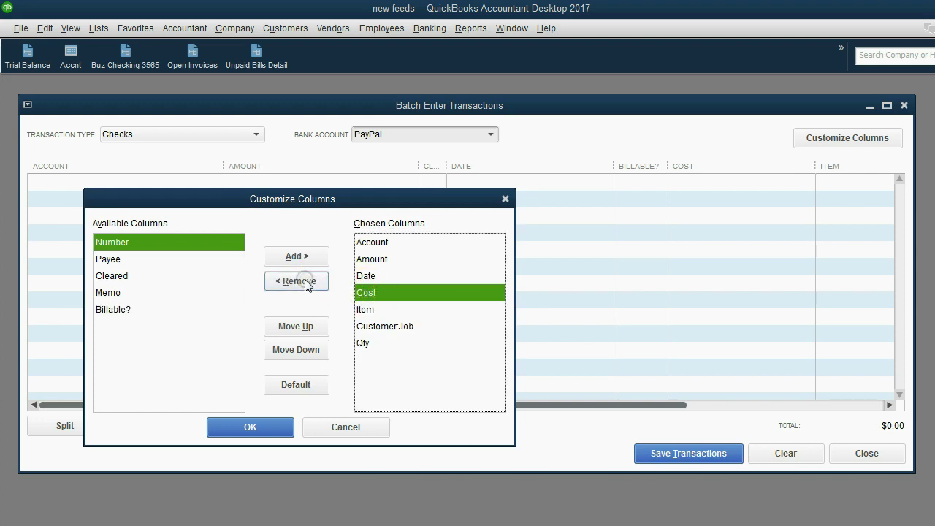
Step: Remove Cost, Item, Customer:Job and Qty, keeping only Account, Amount and Date
click(306, 284)
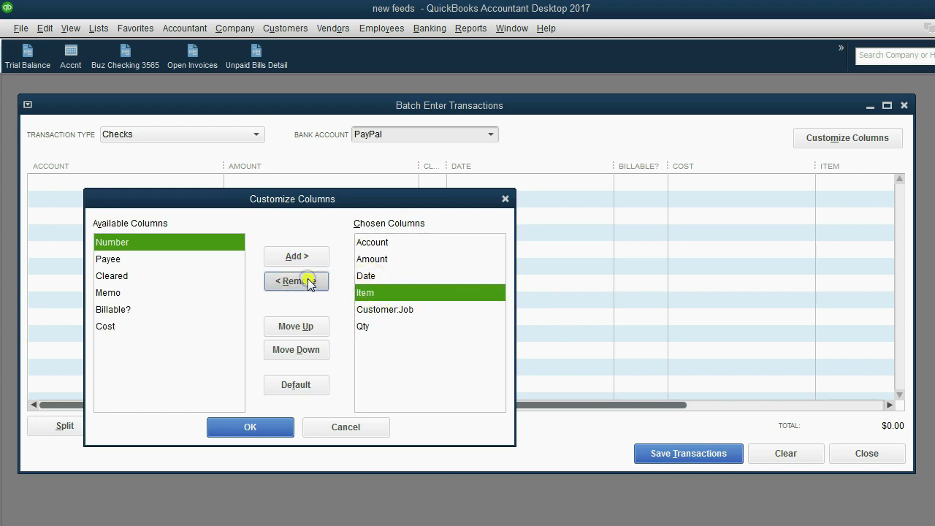
click(307, 281)
click(298, 281)
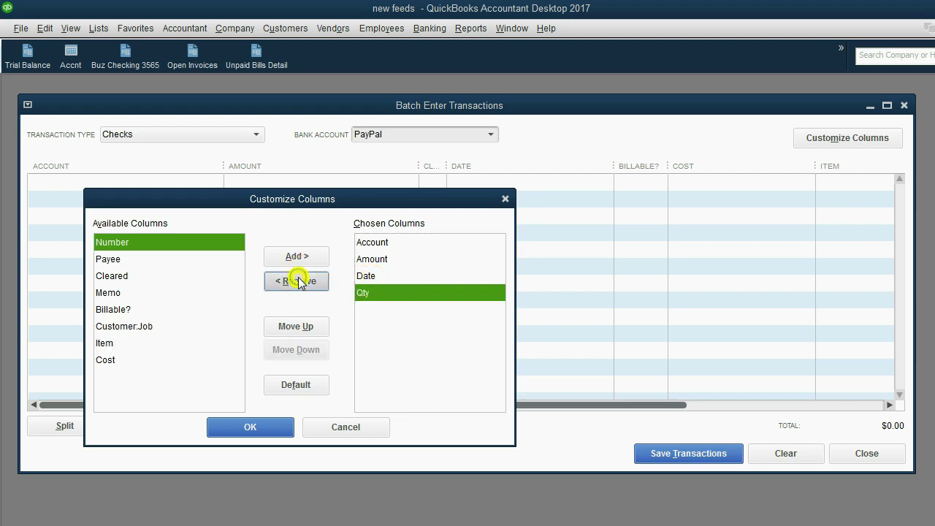
click(311, 281)
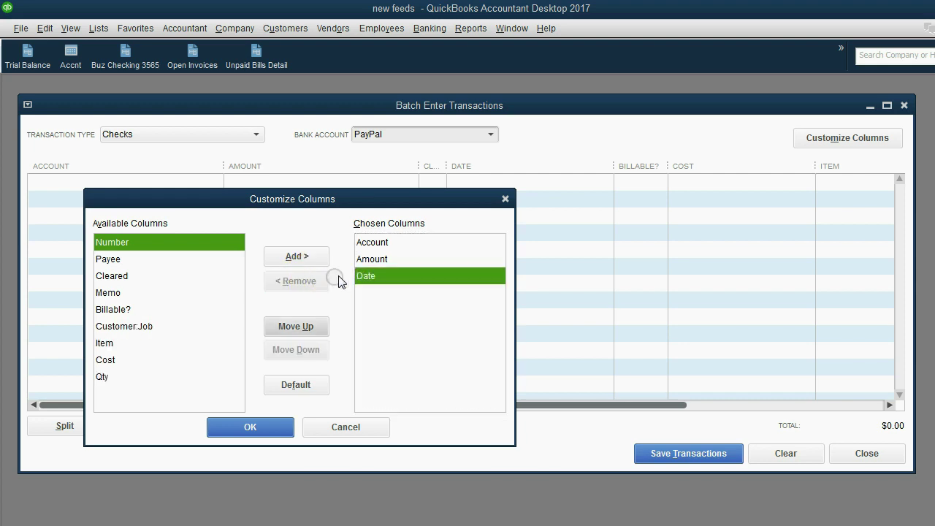
click(370, 265)
click(374, 243)
click(375, 274)
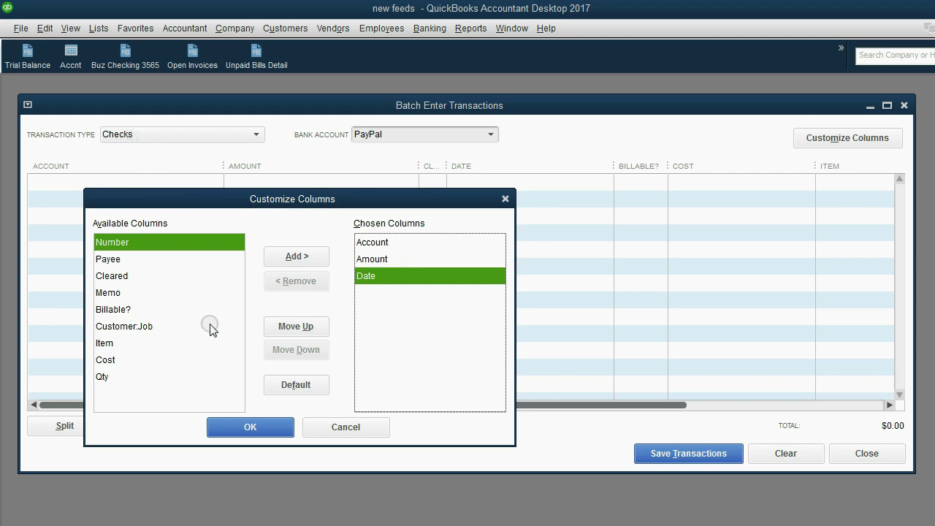
click(261, 428)
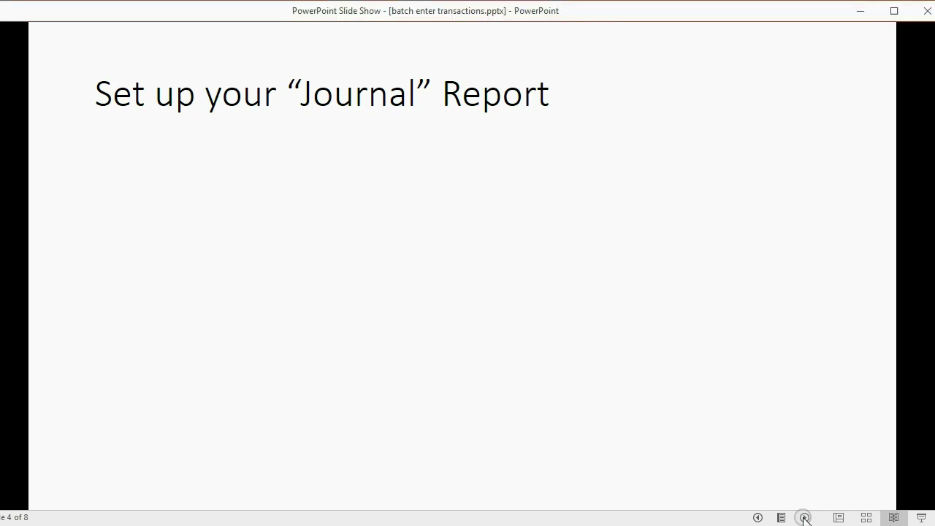
Step: Reveal 'Open the Journal' as the first step on the journal setup slide
click(804, 517)
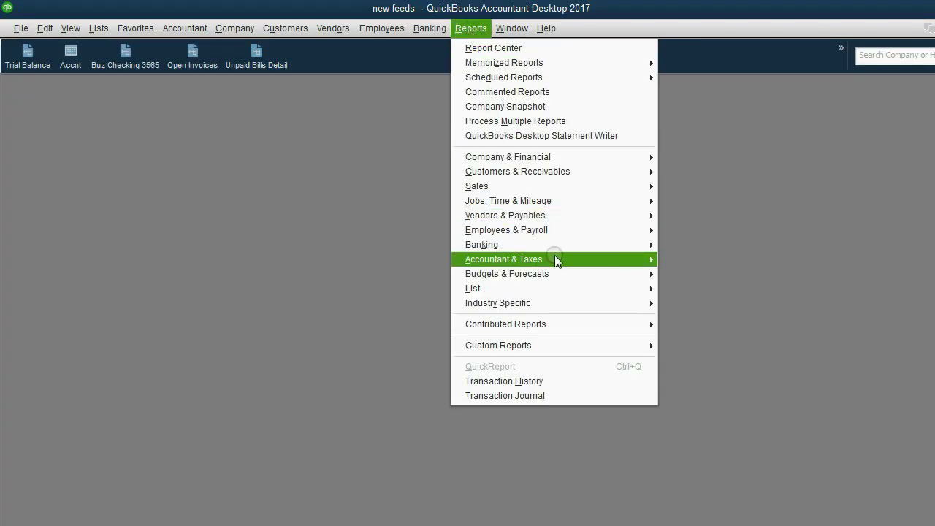
Step: Open the Journal report and set its Dates range to All
mouse_move(504, 259)
click(731, 333)
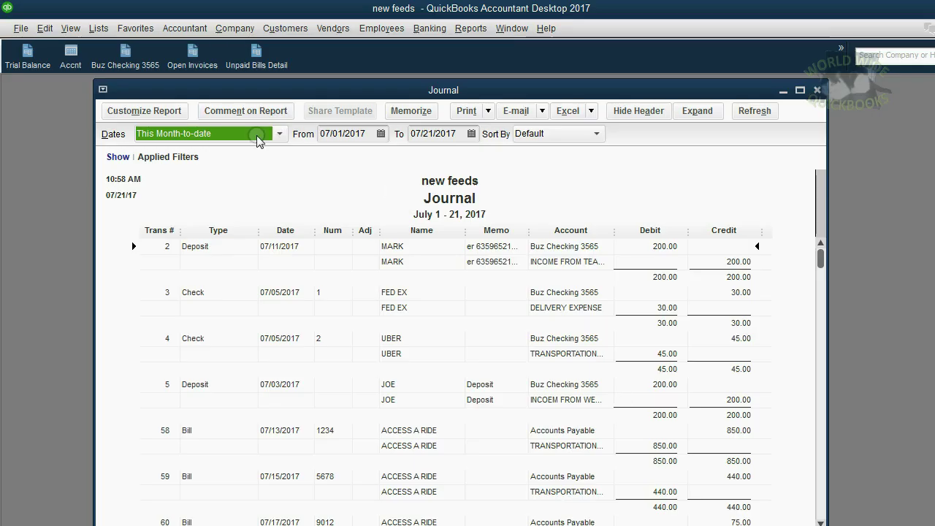
click(257, 137)
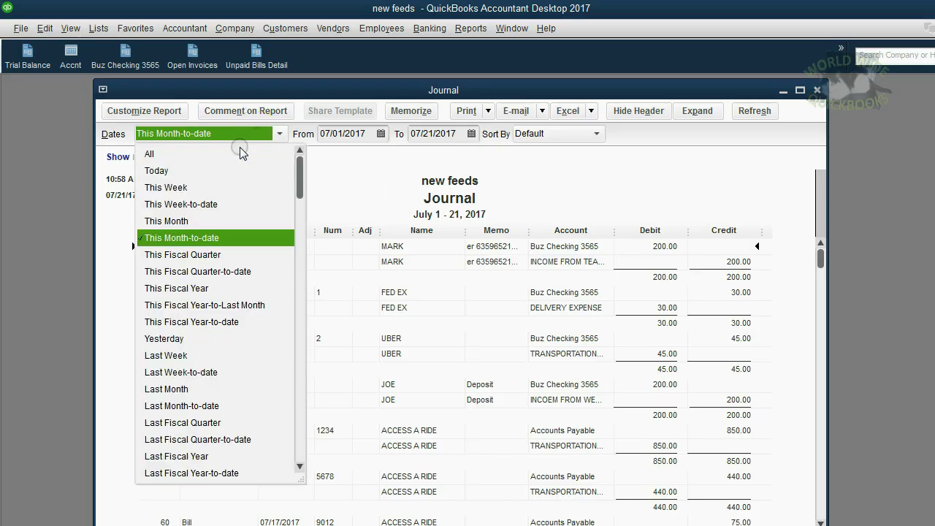
click(241, 153)
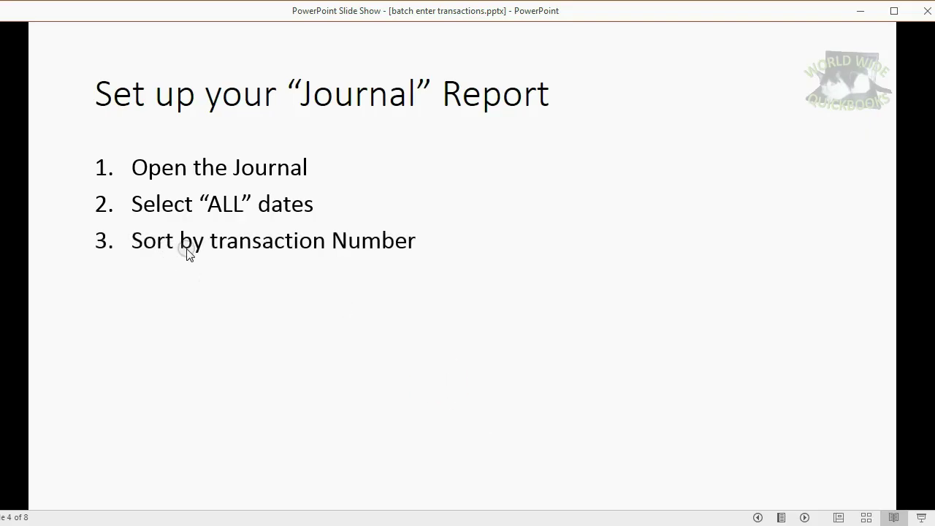
Step: Reveal the 'Sort in DESCENDING order' step on the journal setup slide
click(357, 306)
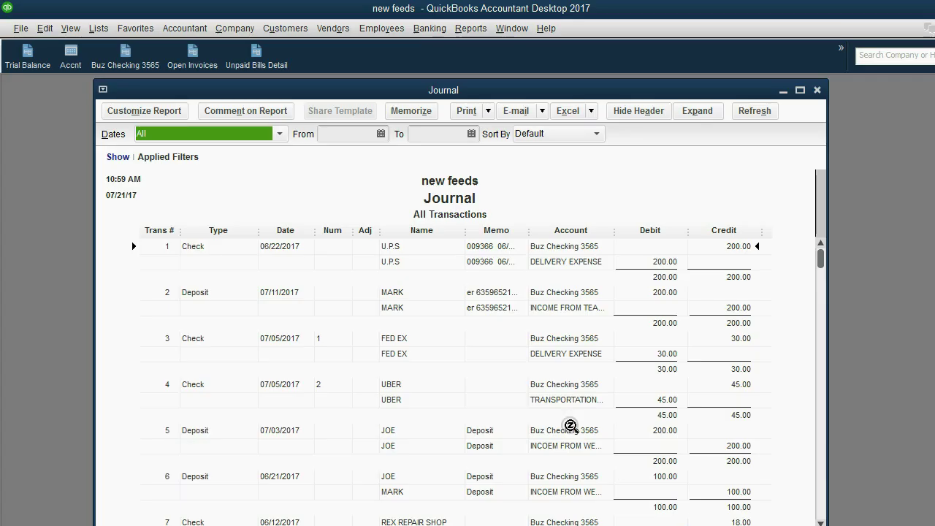
Step: Sort the Journal report by Trans # in descending order so transaction 246 is listed first
click(165, 113)
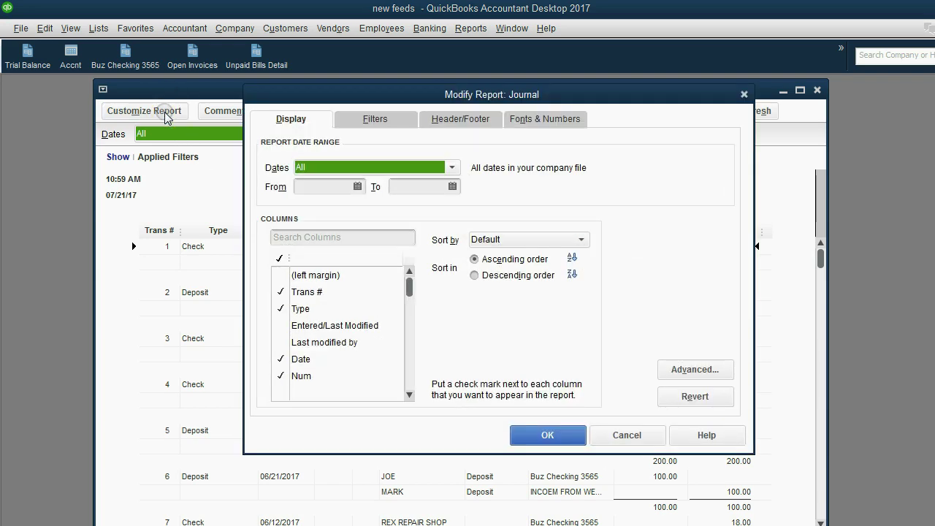
click(345, 260)
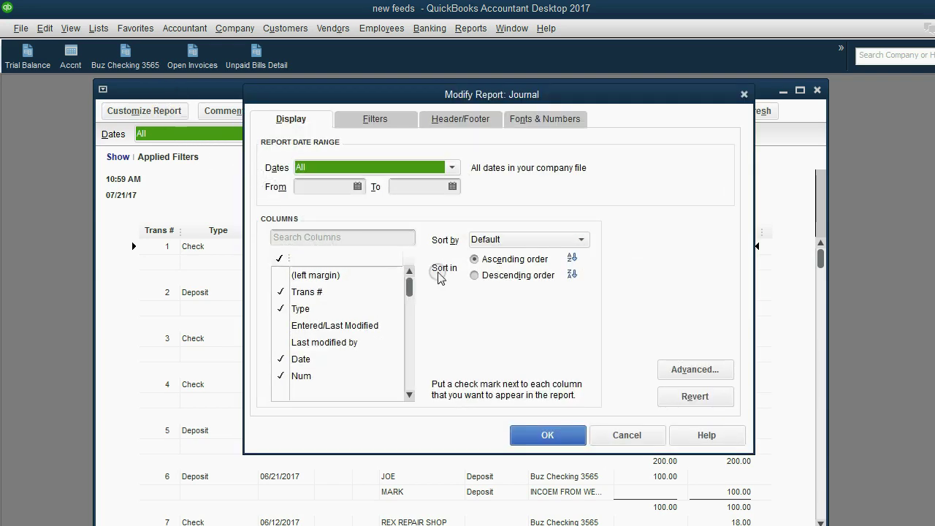
click(581, 240)
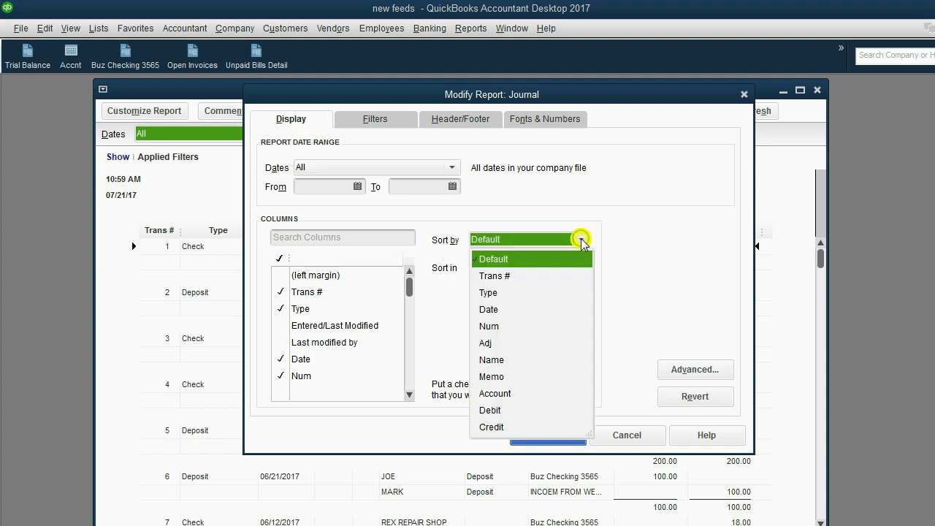
click(538, 276)
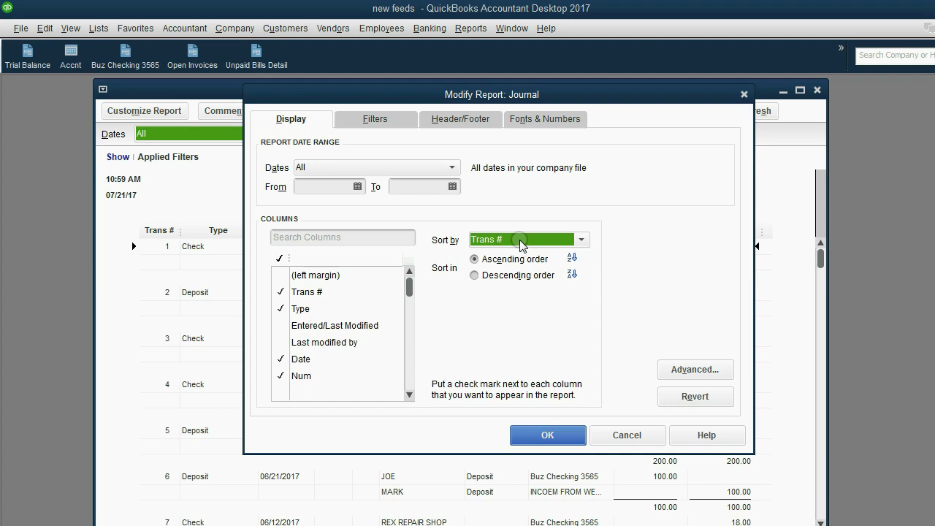
click(476, 276)
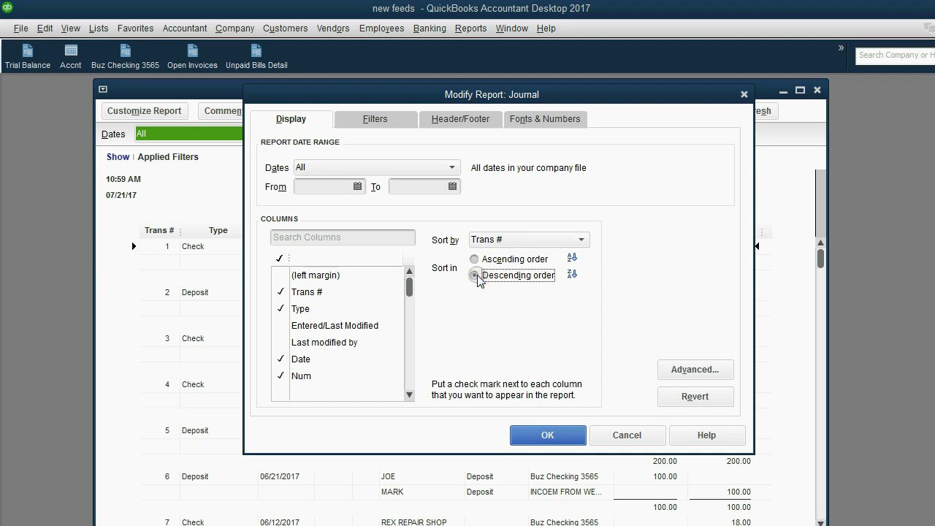
click(544, 434)
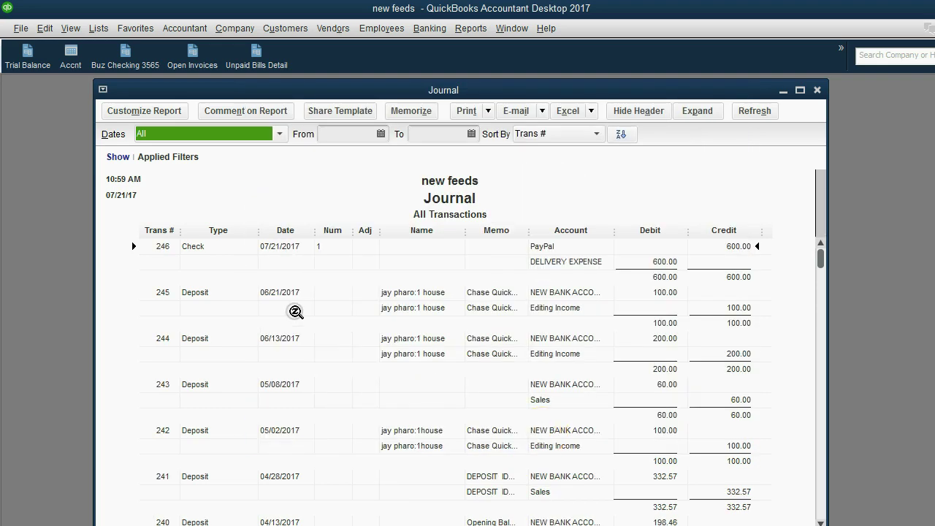
double_click(175, 249)
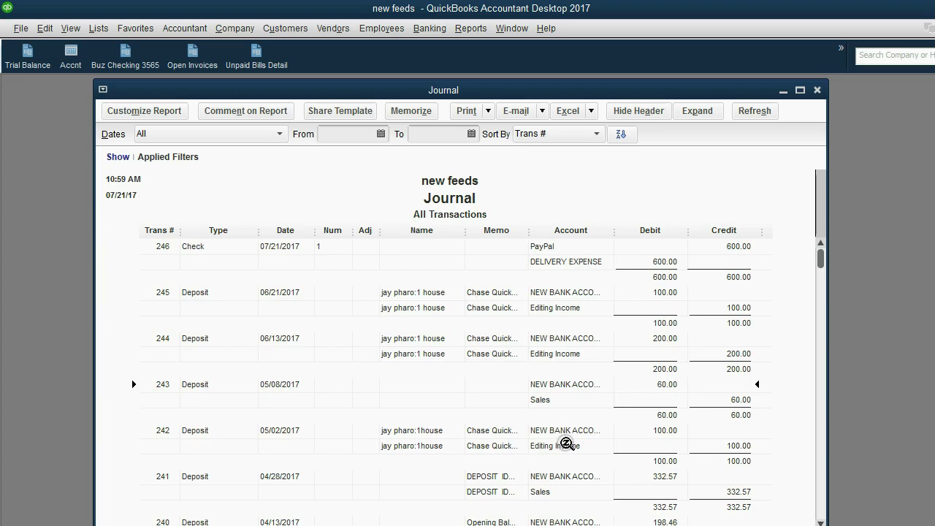
click(519, 520)
click(494, 432)
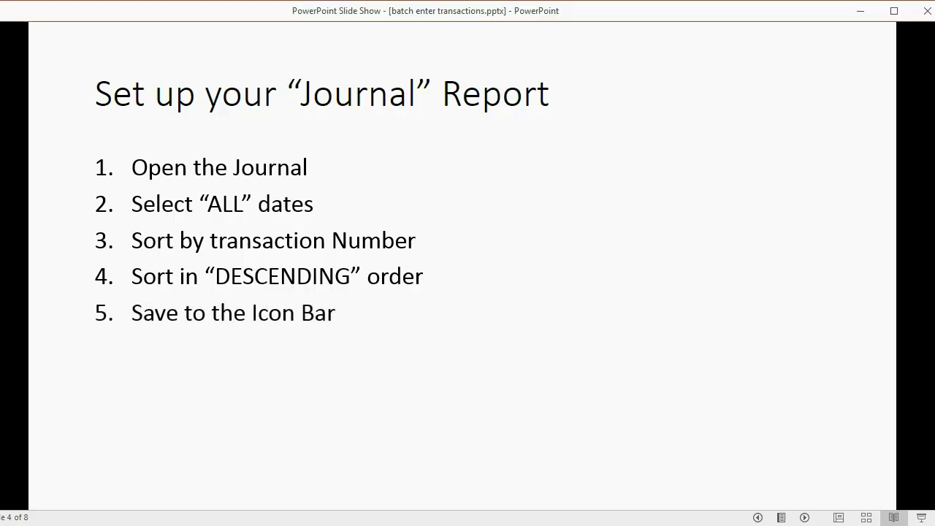
click(650, 474)
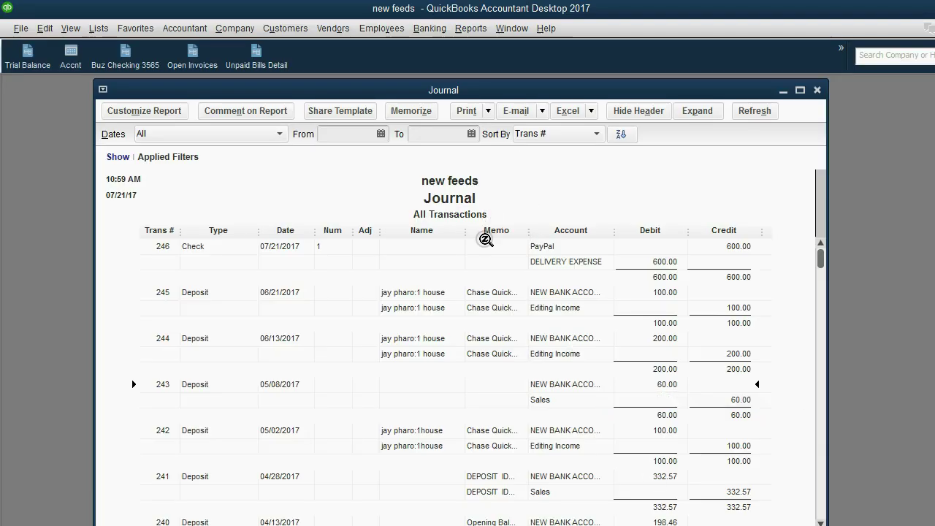
Step: Add the Journal report to the icon bar with its default label and description
click(70, 28)
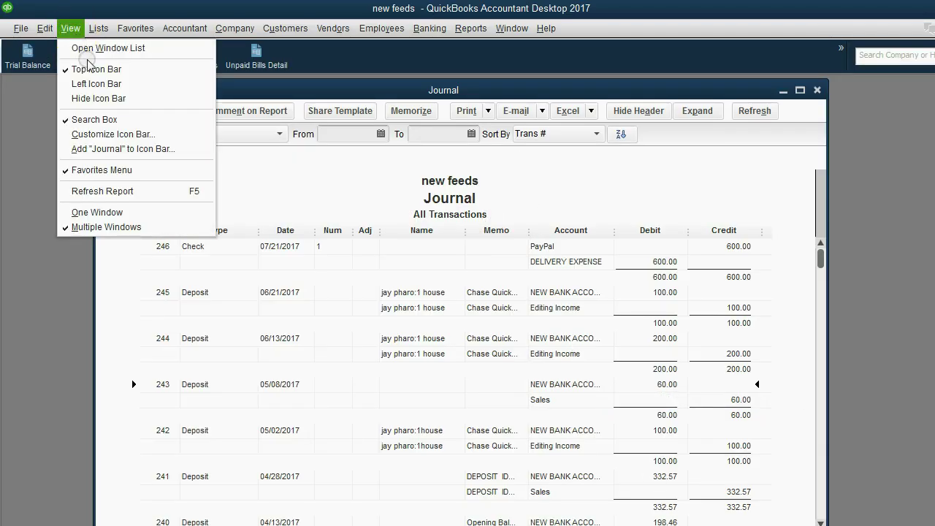
click(131, 151)
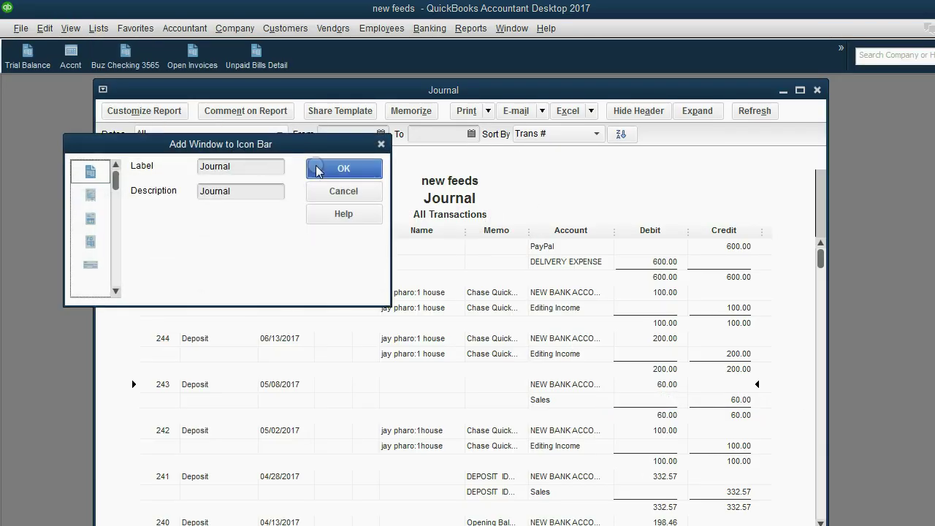
click(317, 170)
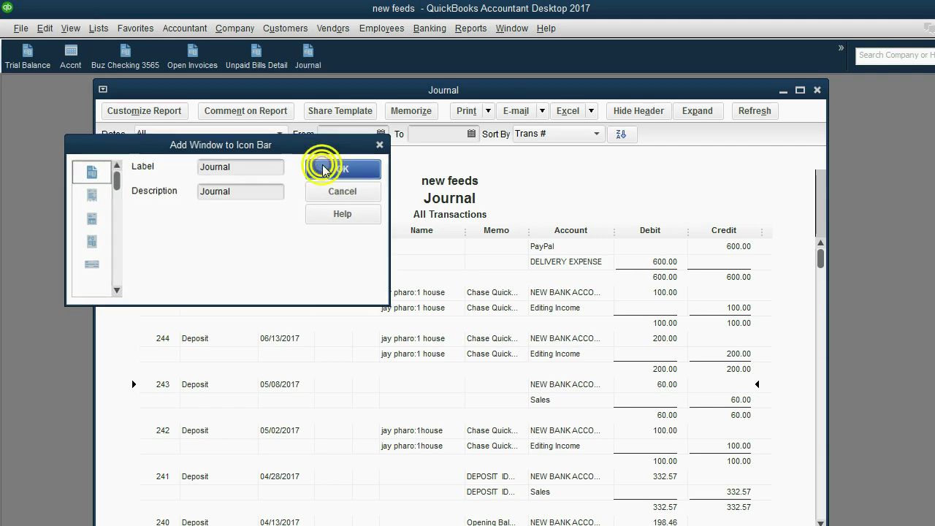
Step: Close the Journal window, reopen it from the new icon bar shortcut, then bring up the import sheet
click(817, 90)
click(315, 54)
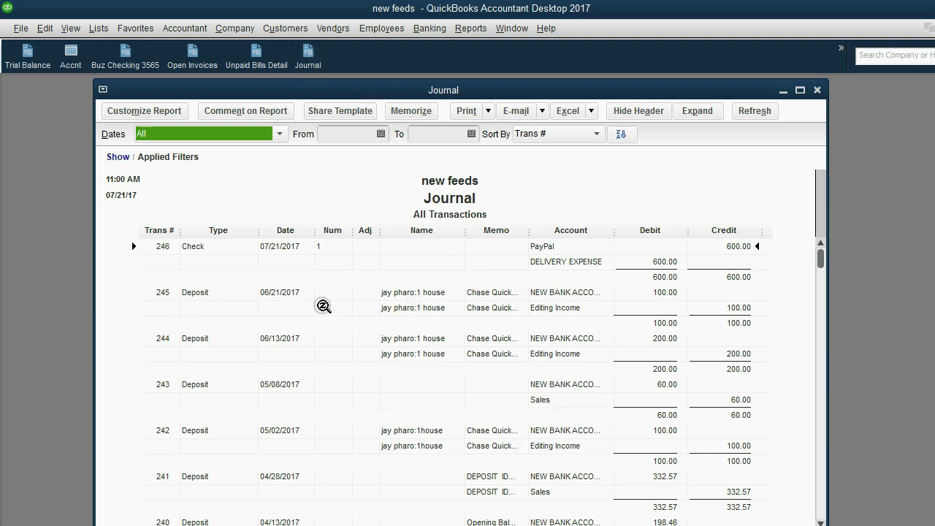
click(390, 320)
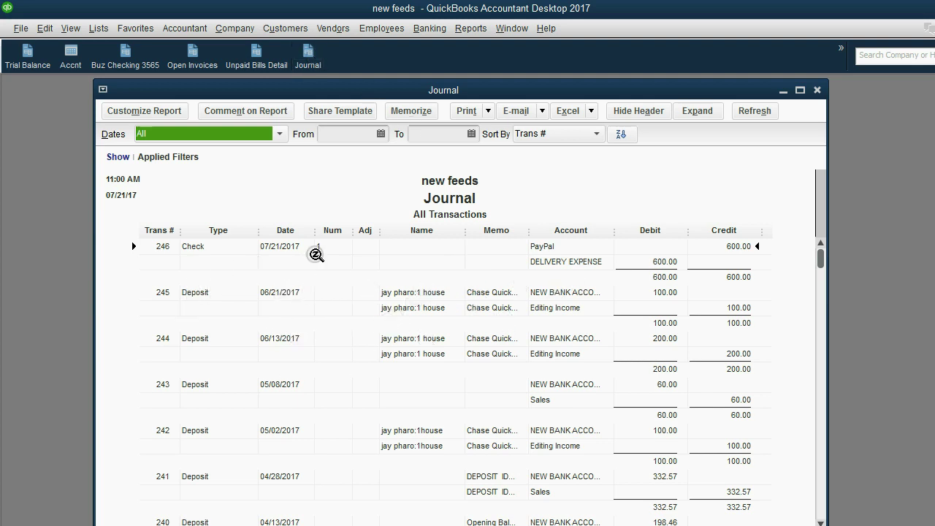
click(302, 288)
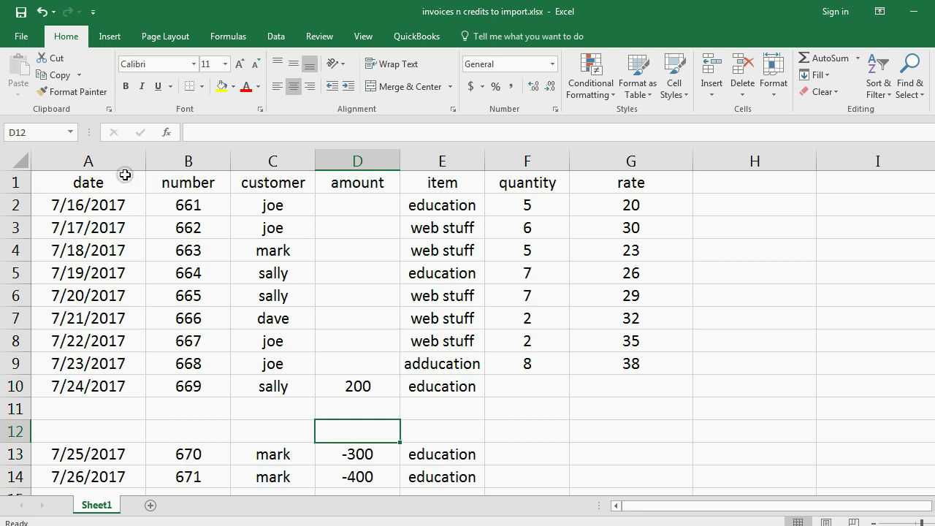
Step: Color the A1:G1 header labels red, then deselect the invoice rows
drag(125, 174, 590, 181)
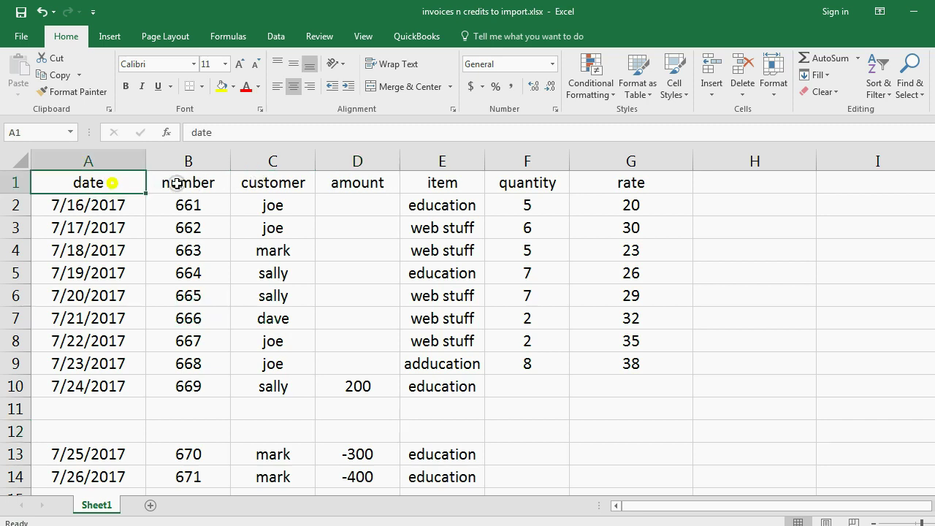
click(246, 86)
click(129, 188)
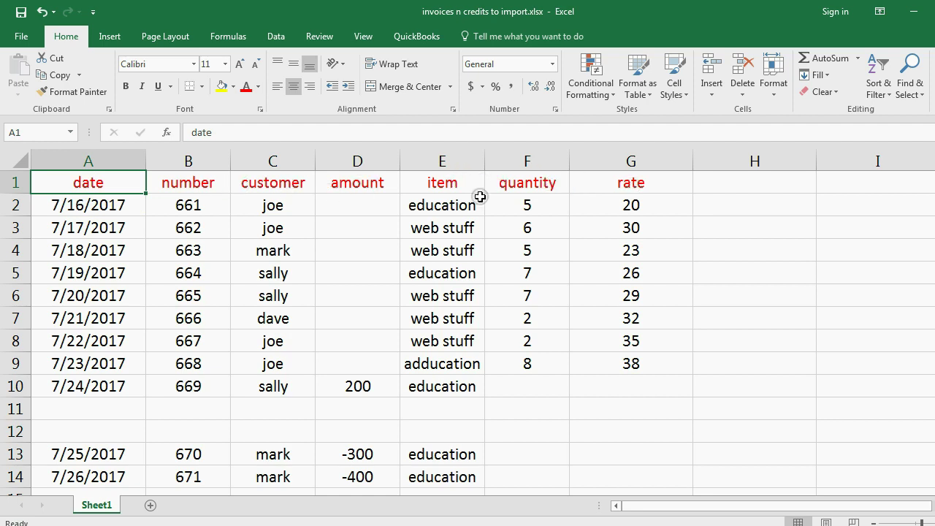
drag(79, 201, 599, 369)
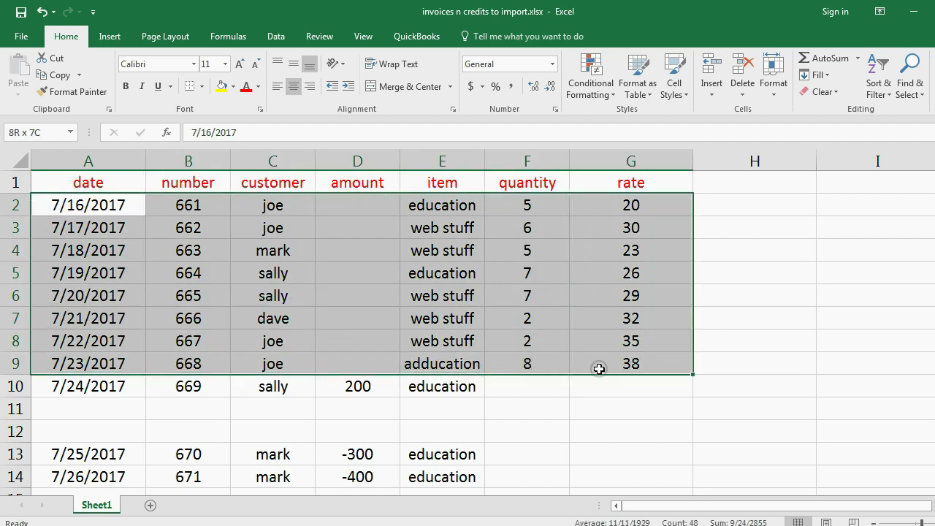
drag(168, 226, 134, 202)
click(119, 191)
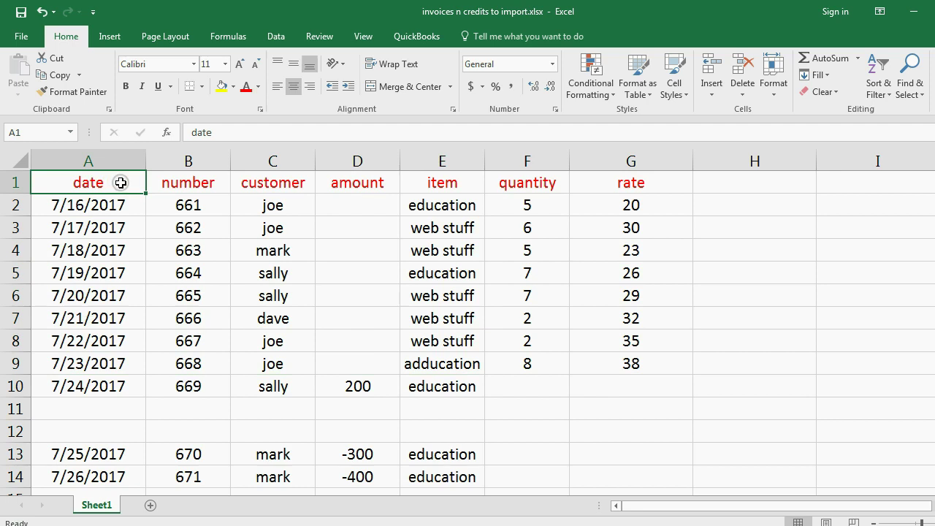
drag(121, 183, 610, 183)
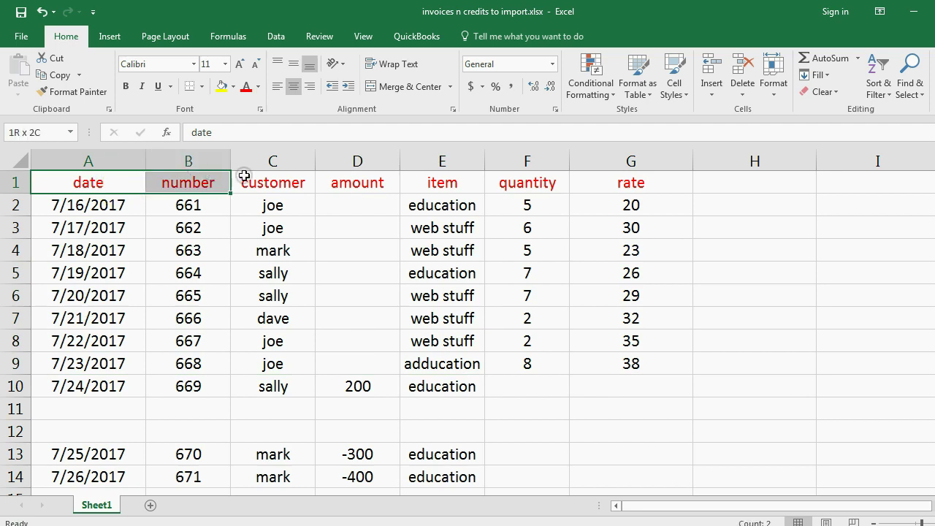
click(679, 250)
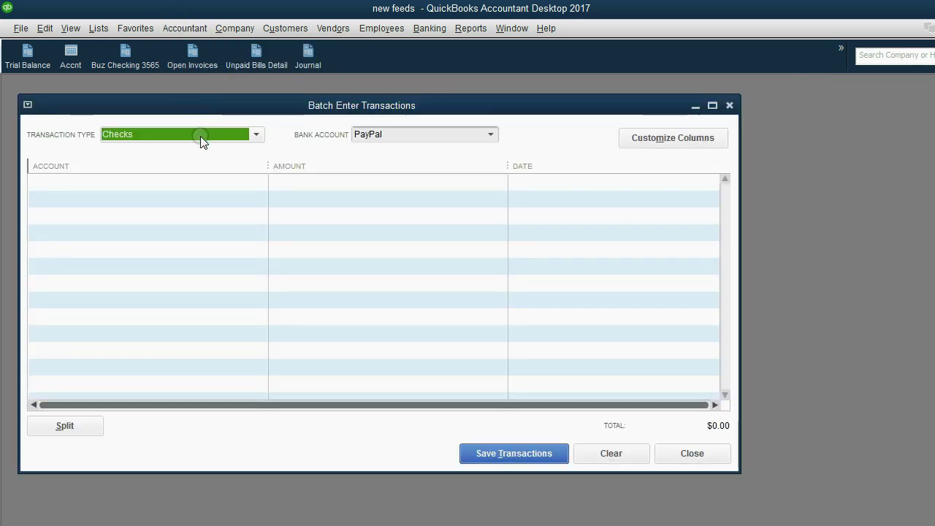
click(199, 137)
click(188, 221)
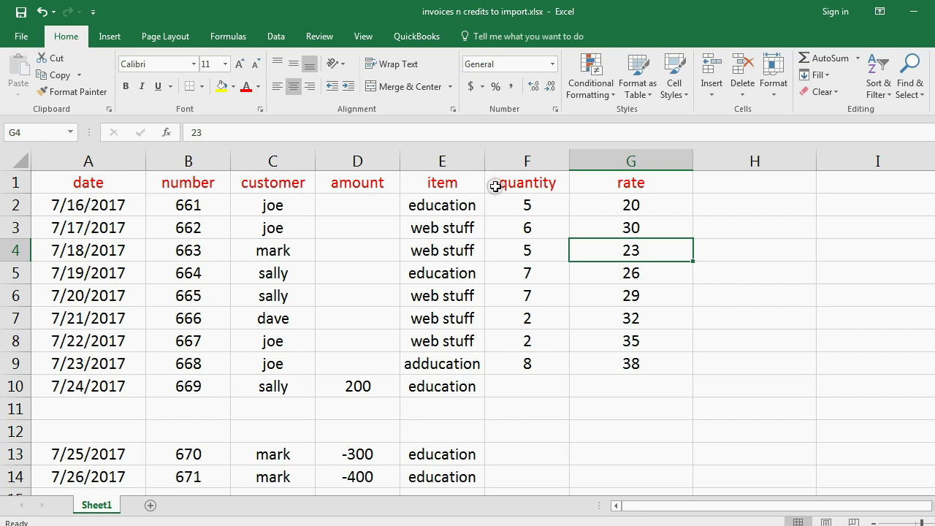
click(724, 181)
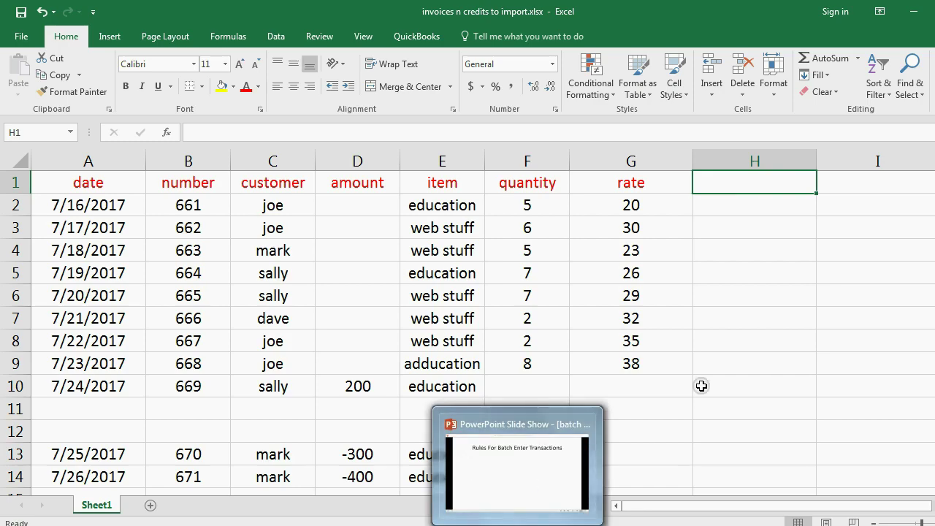
click(665, 525)
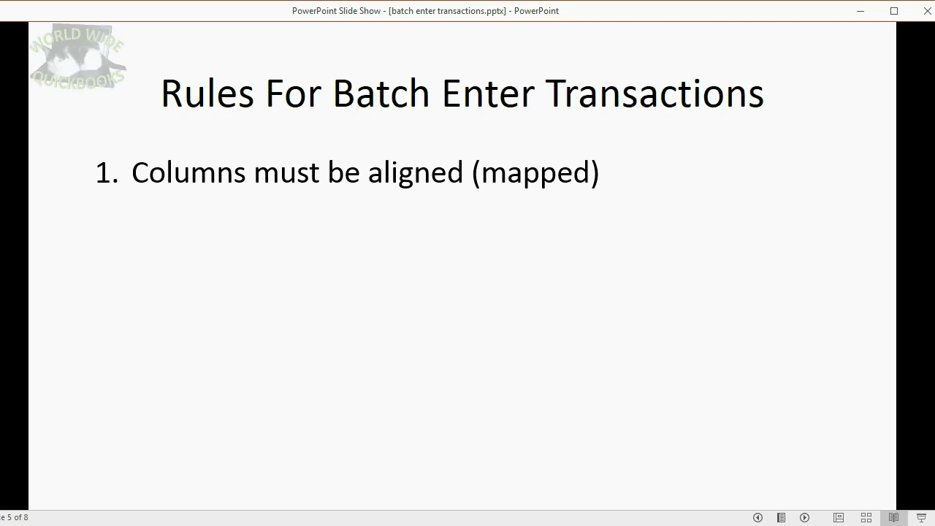
Step: Reveal the mm/dd/yyyy date rule, then return to Excel and select the column A dates
key(Right)
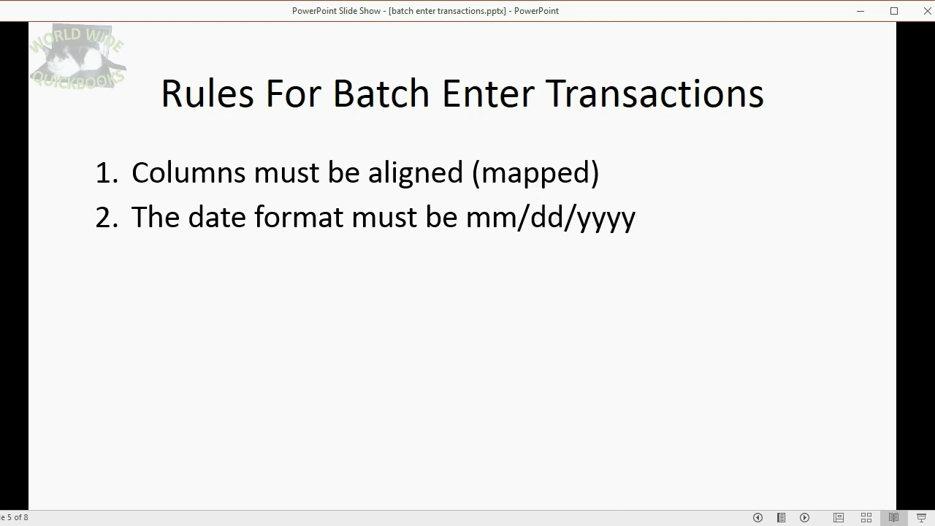
key(alt+Tab)
drag(116, 203, 116, 381)
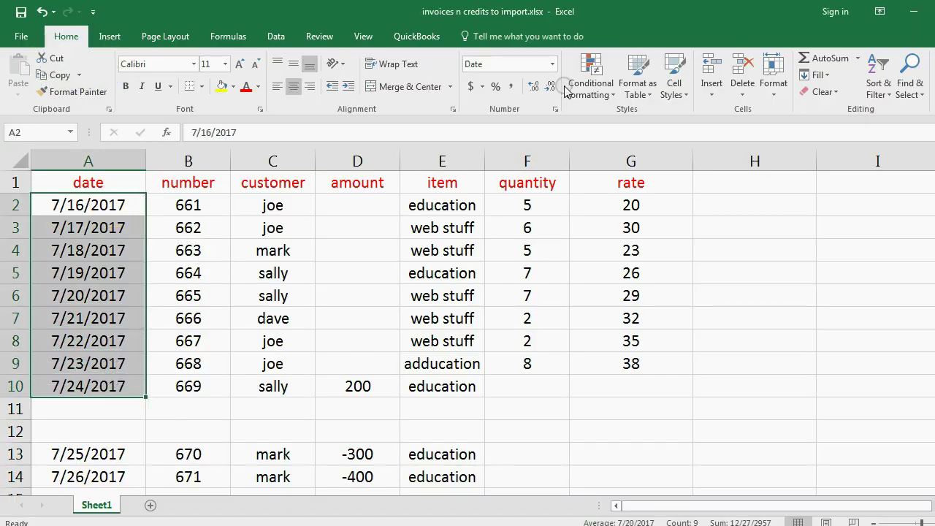
Step: Try a long weekday-and-month date format on column A, widen it, then undo back to short dates
click(549, 66)
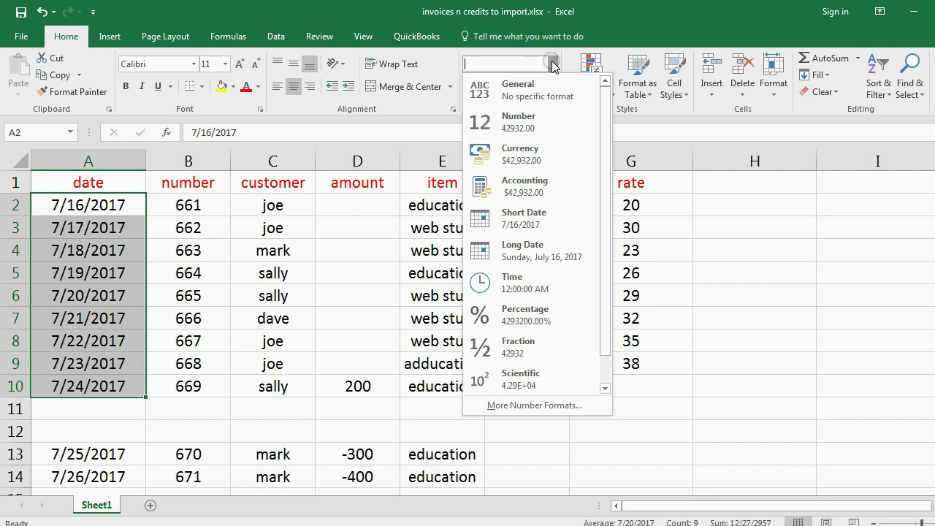
click(551, 65)
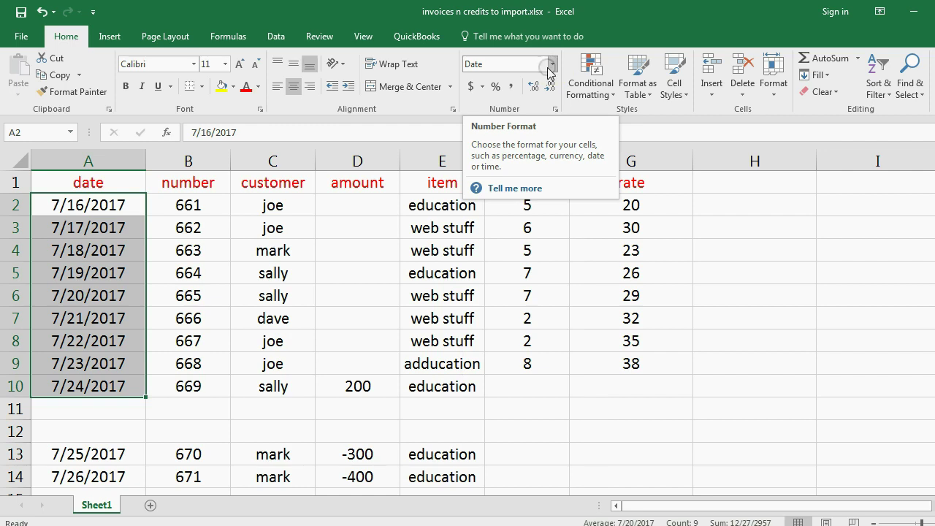
click(555, 109)
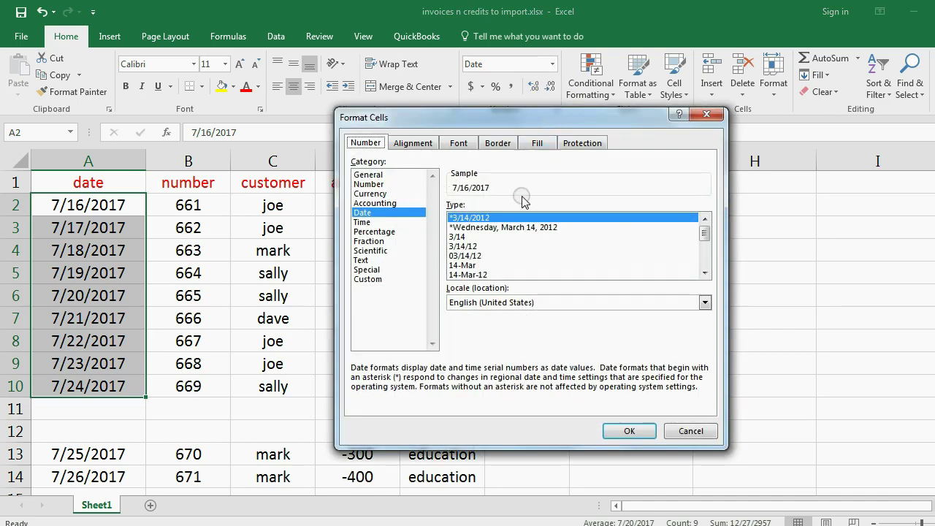
click(506, 227)
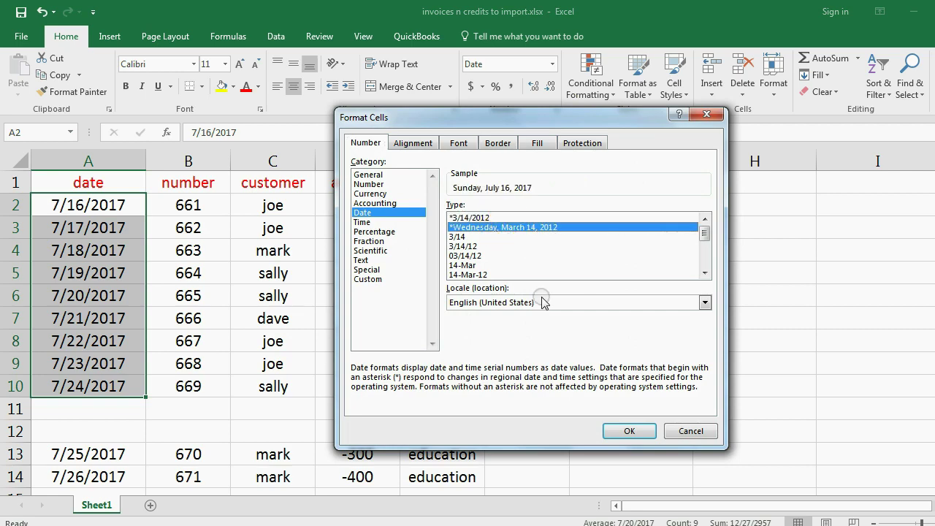
click(629, 431)
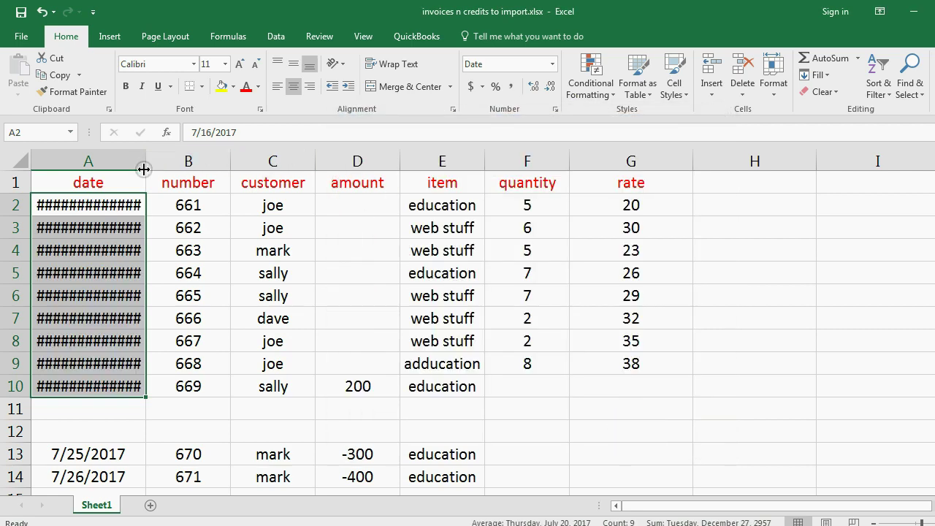
drag(146, 167, 272, 170)
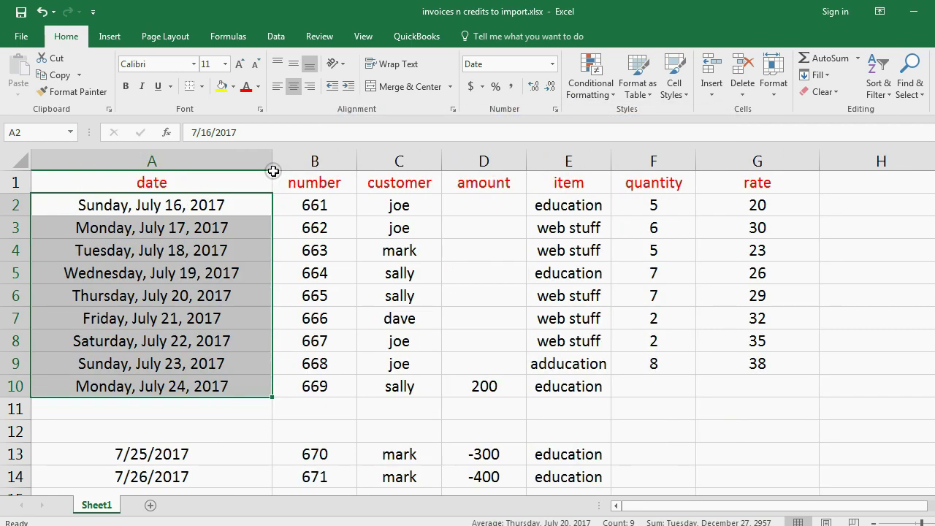
click(42, 12)
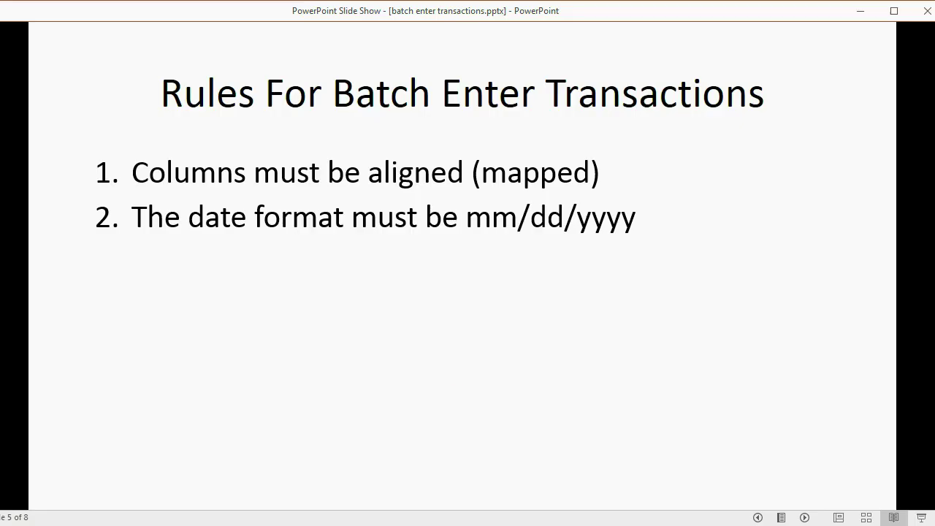
Step: Reveal the third rule, 'ONLY 1 ITEM PER TRANSACTION !!', on the slide
click(457, 393)
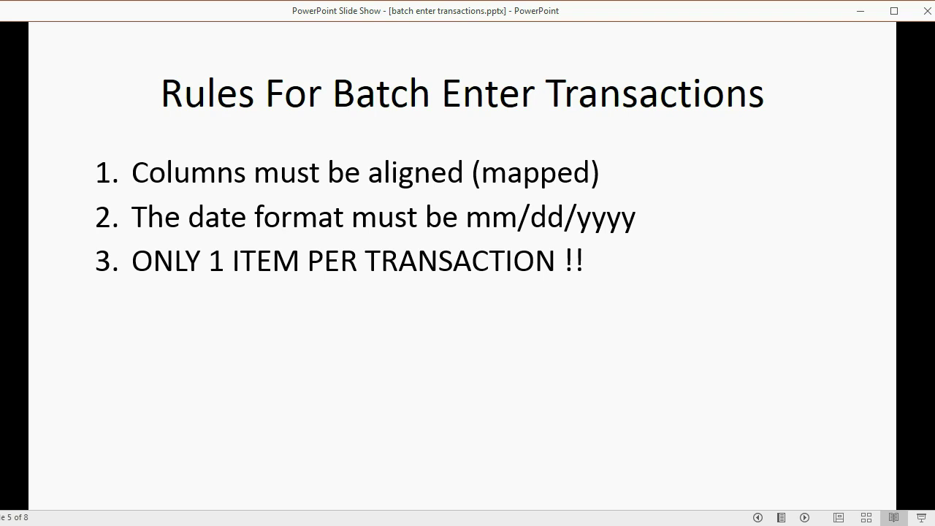
Step: Back in Excel, review the first two invoice rows and their customer, item and quantity
click(486, 525)
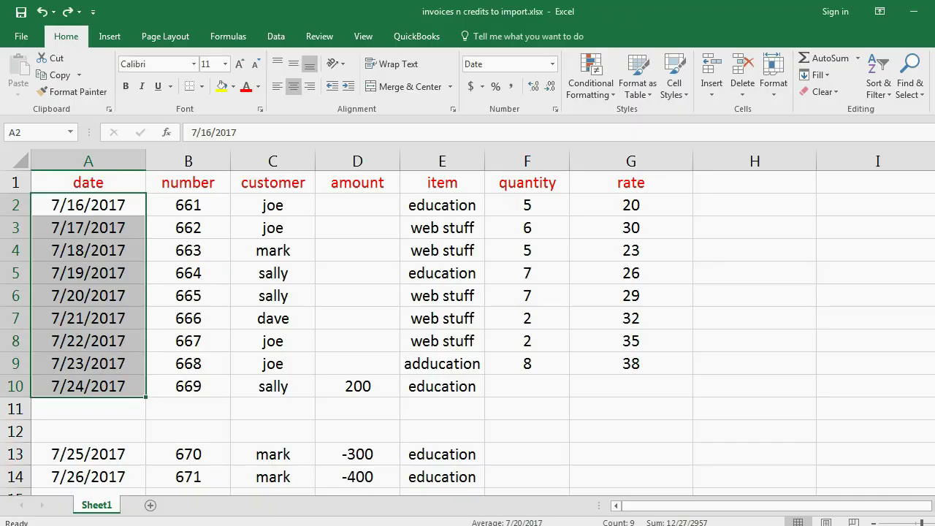
click(284, 318)
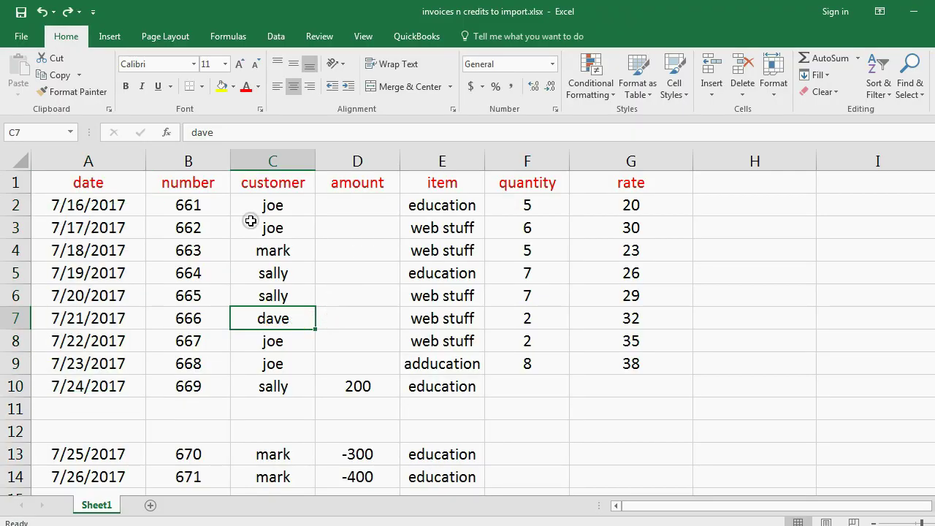
drag(126, 213, 603, 209)
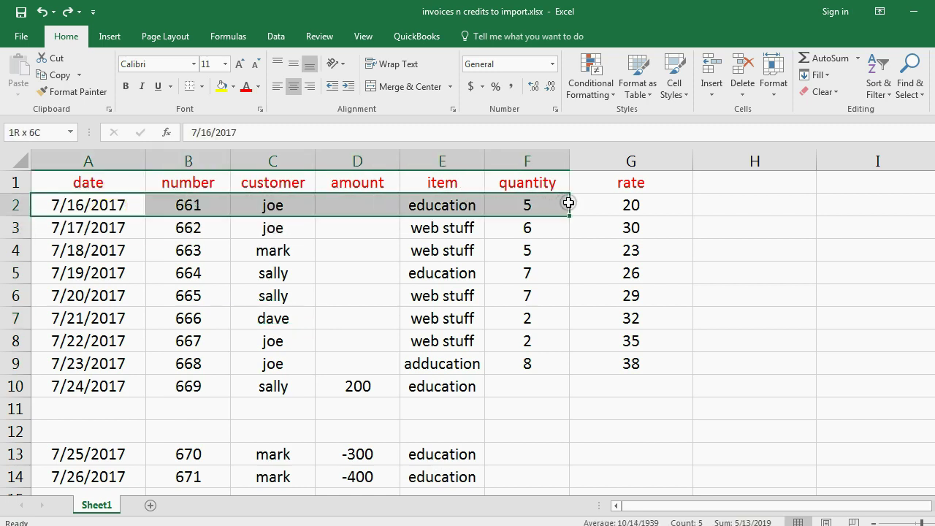
click(541, 206)
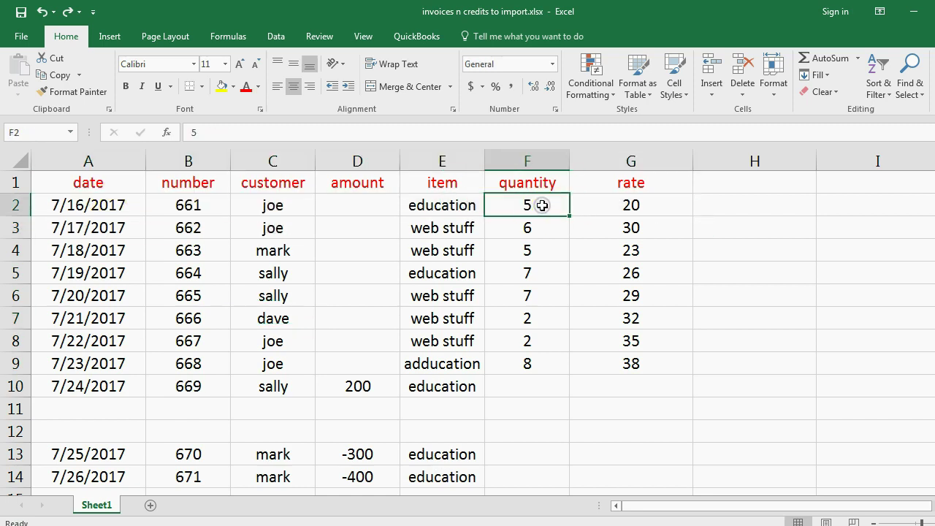
click(470, 207)
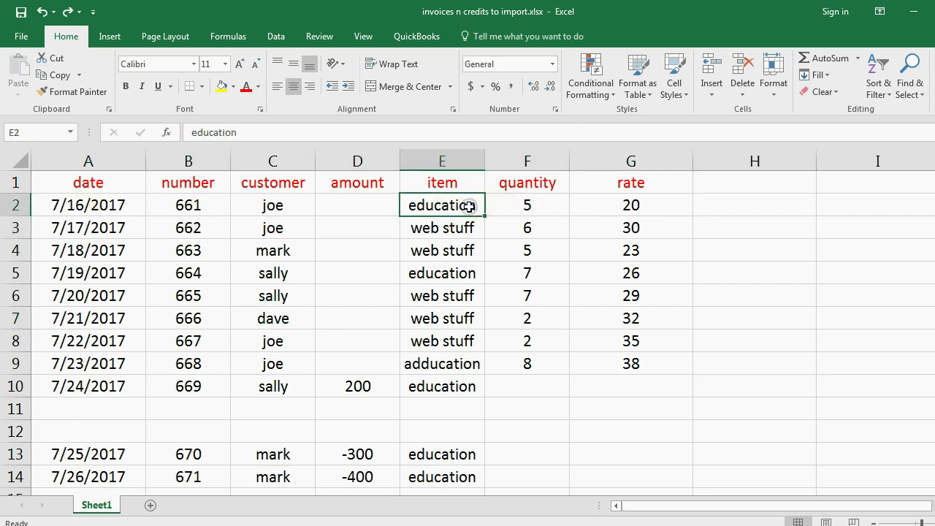
drag(102, 231, 603, 231)
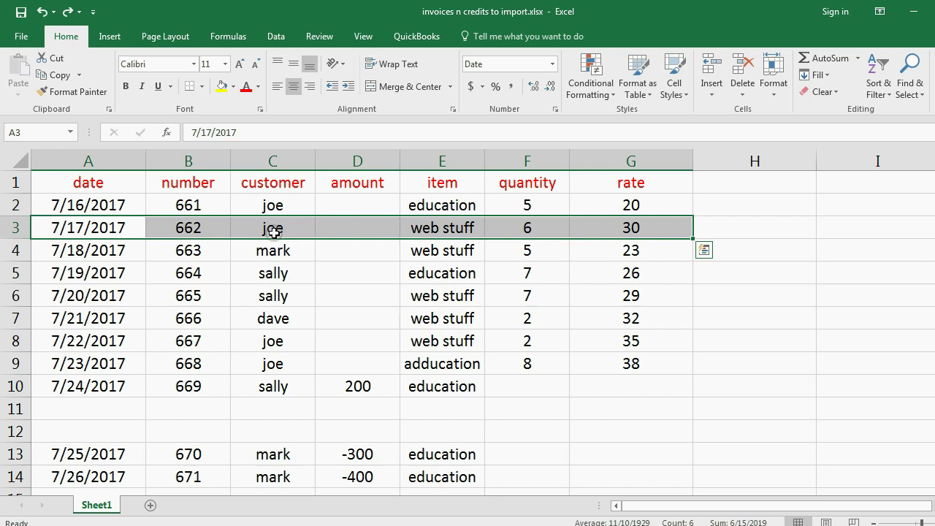
click(420, 232)
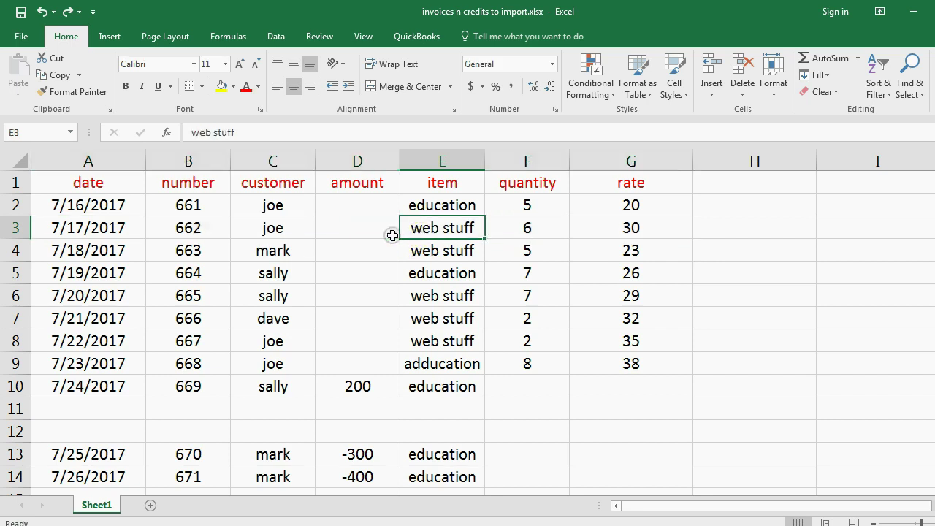
Step: Change row 3's invoice number to 661 by filling B2 down with Ctrl+D
click(191, 228)
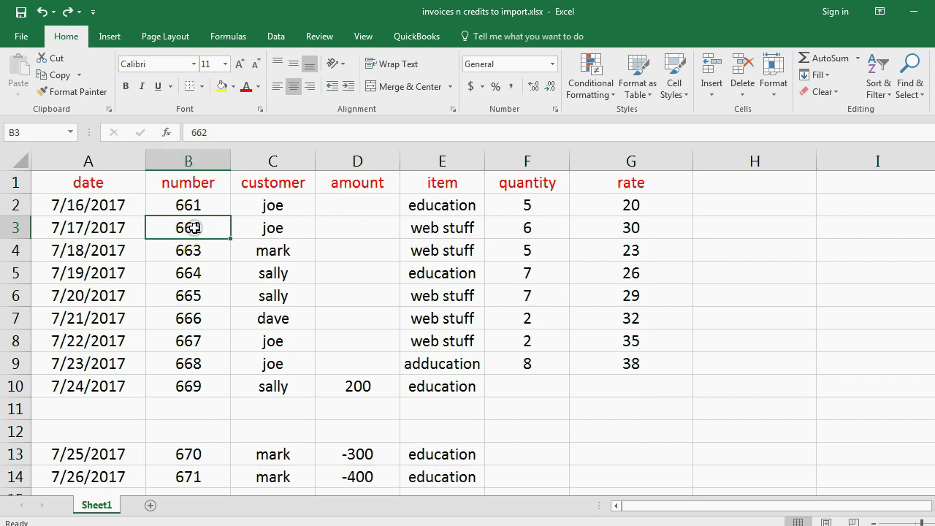
text(662)
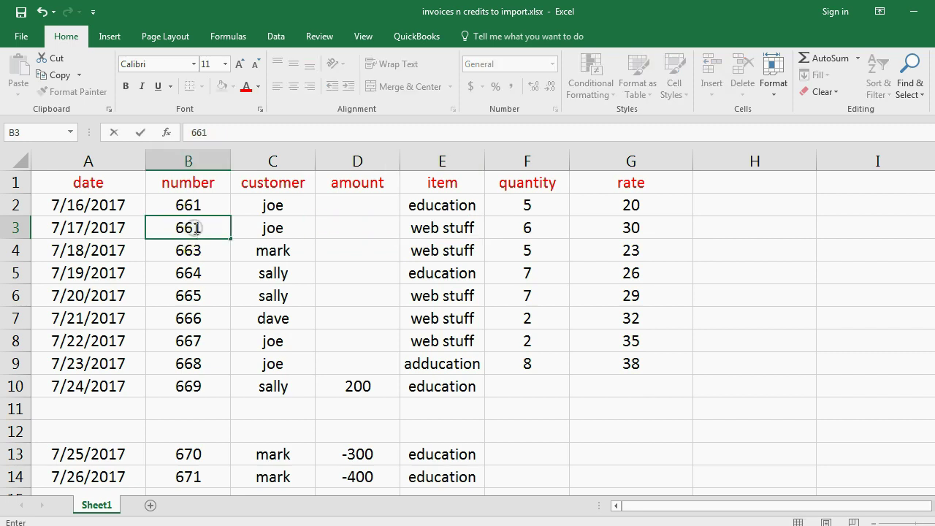
key(Return)
drag(177, 204, 190, 226)
key(ctrl+d)
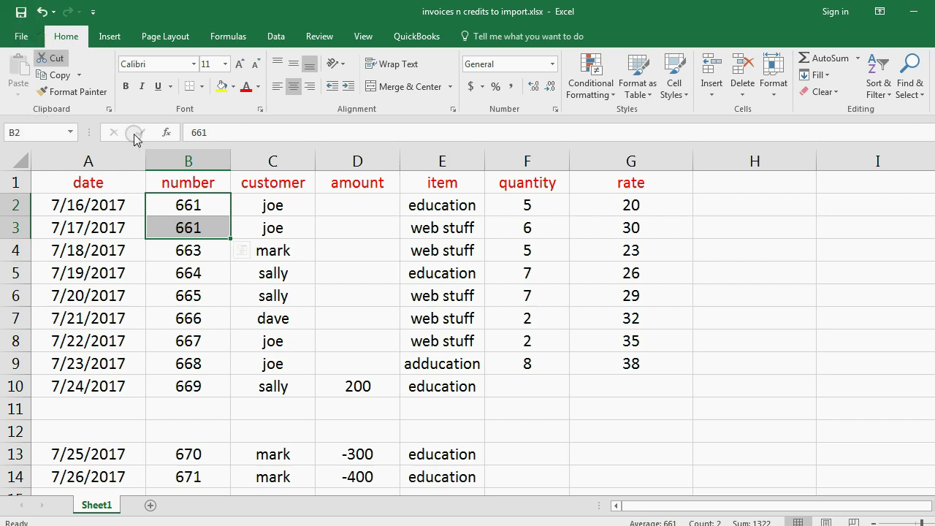
Step: Review both lines of invoice 661, their items and empty amount, then select sally's row
click(188, 207)
drag(188, 206, 193, 232)
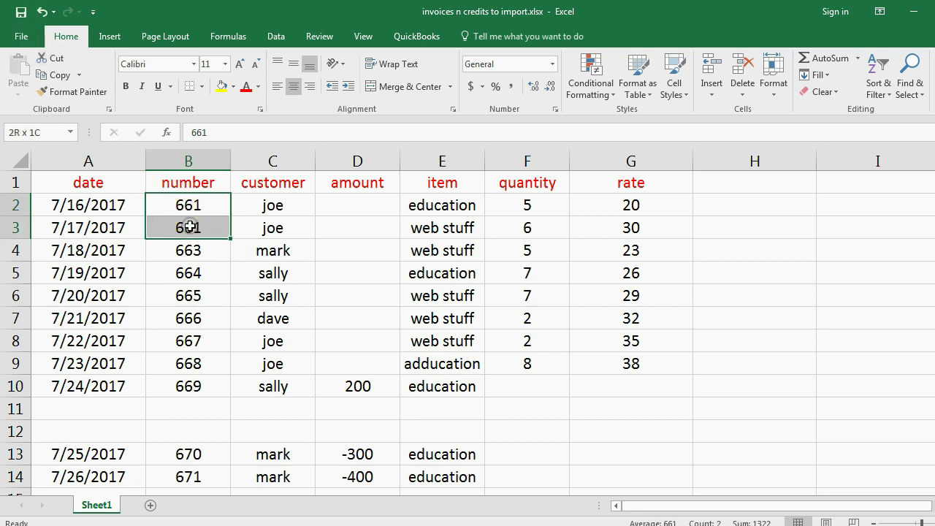
click(214, 231)
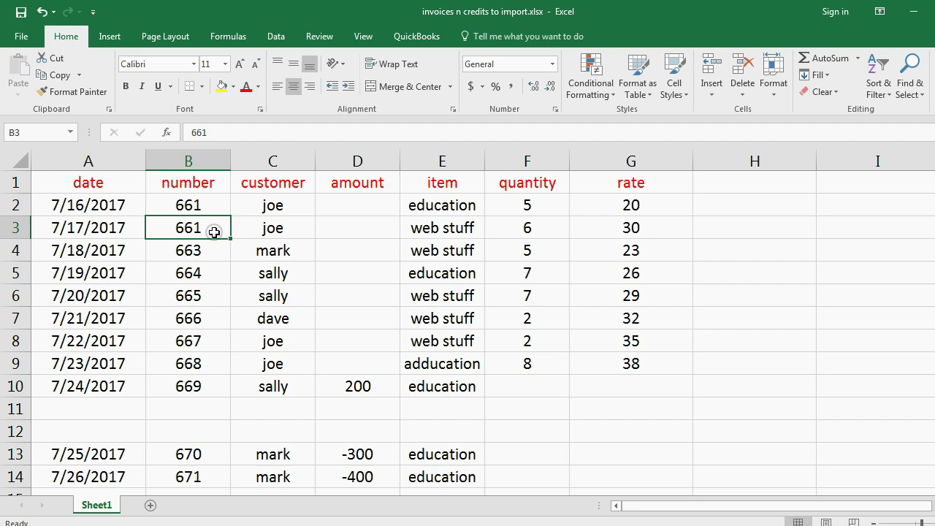
click(210, 209)
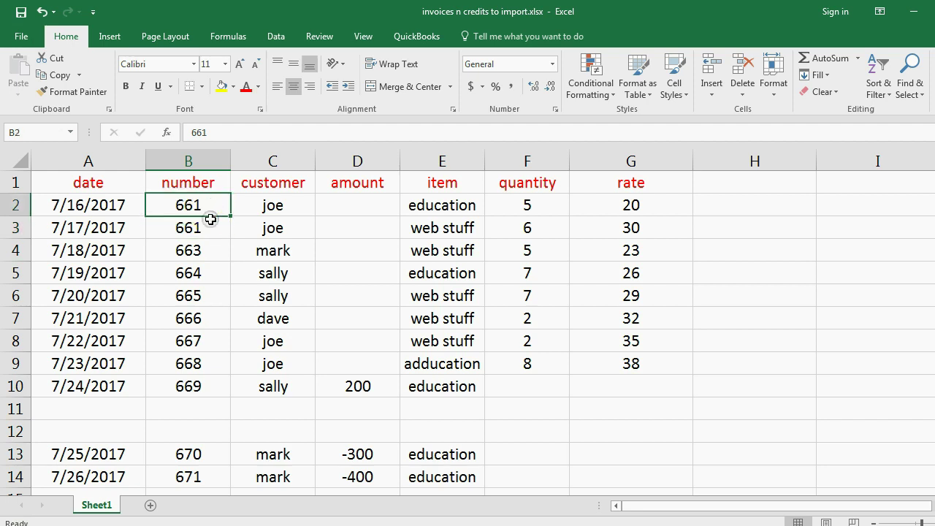
drag(210, 219, 212, 228)
drag(417, 205, 422, 231)
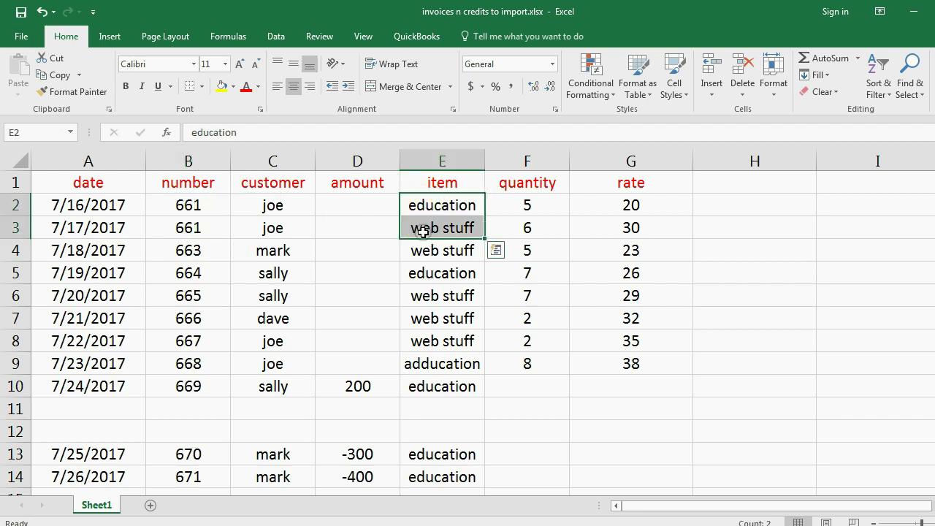
click(384, 229)
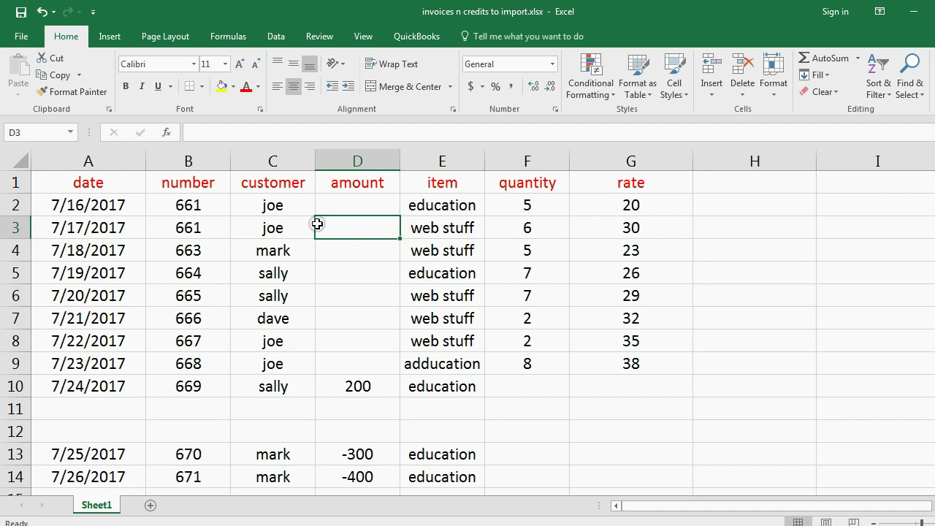
drag(104, 228, 591, 225)
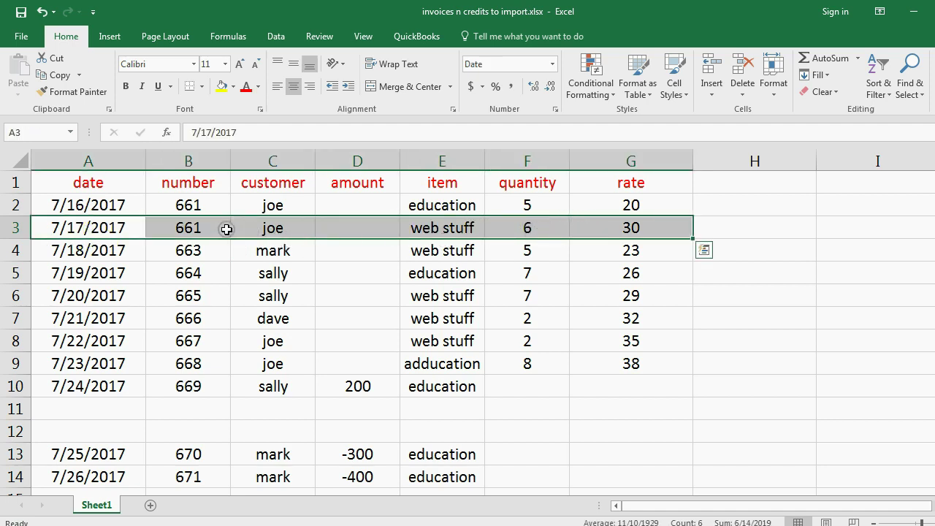
click(283, 271)
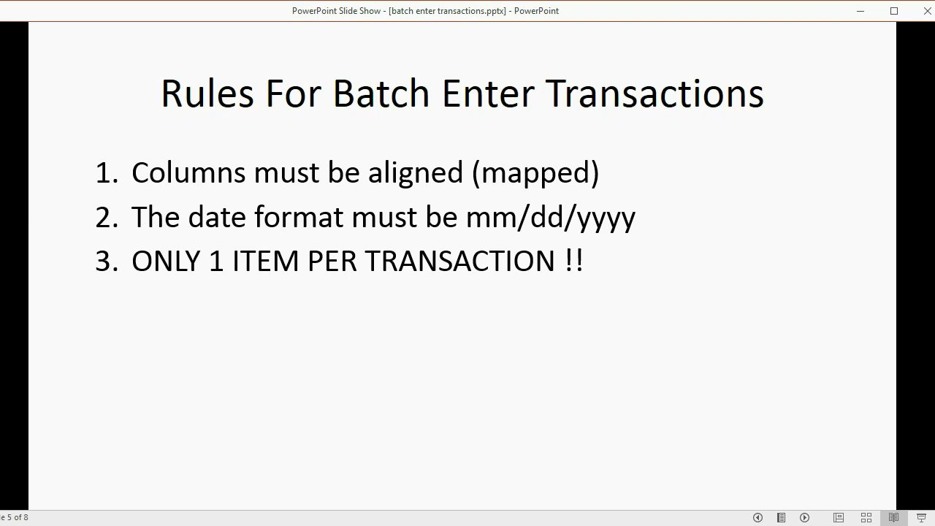
Step: Reveal the exact-spelling rule and its misspelling note, then advance to 'Example 1 - invoices'
click(795, 202)
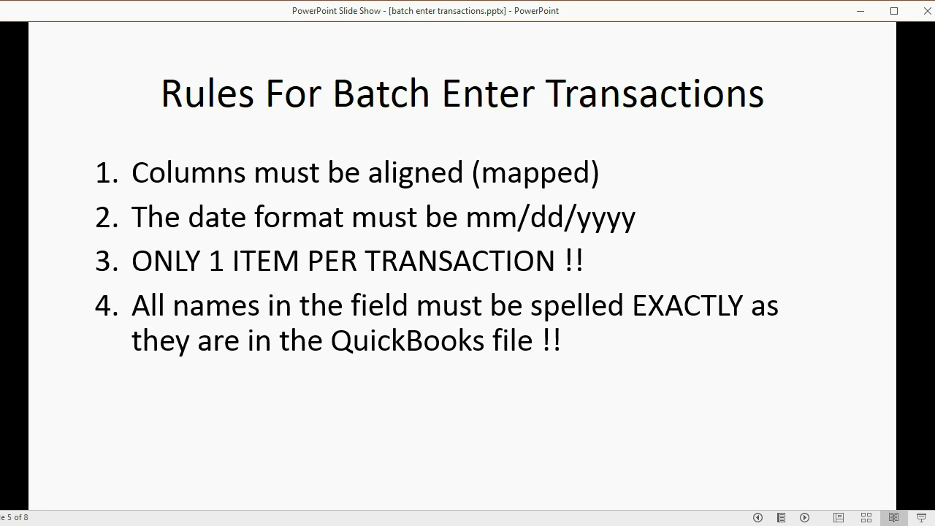
click(878, 138)
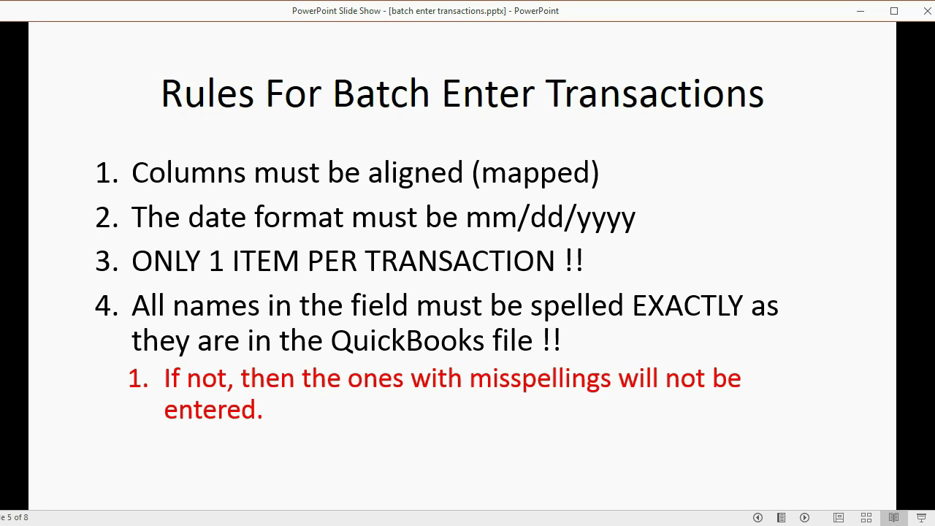
click(839, 433)
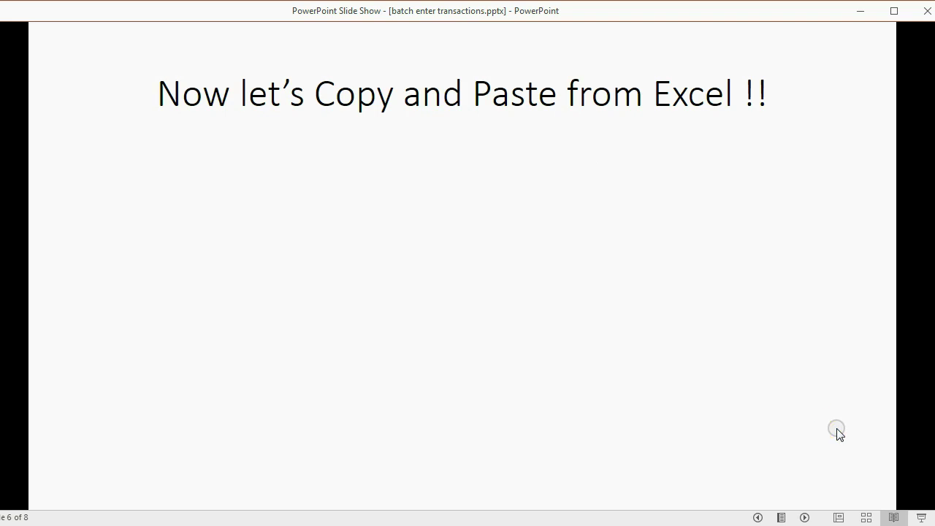
click(839, 433)
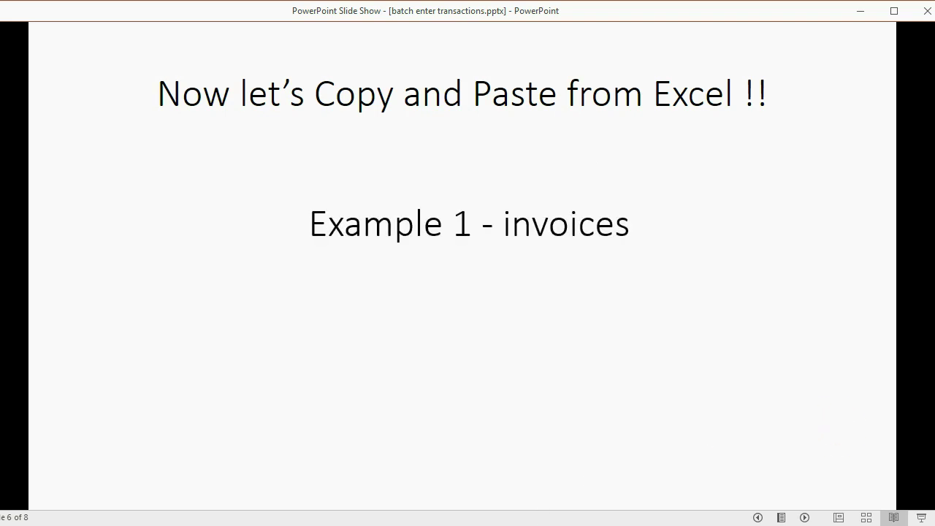
Step: Check row 7's quantity in Excel and widen the QuickBooks Batch Enter window
click(468, 446)
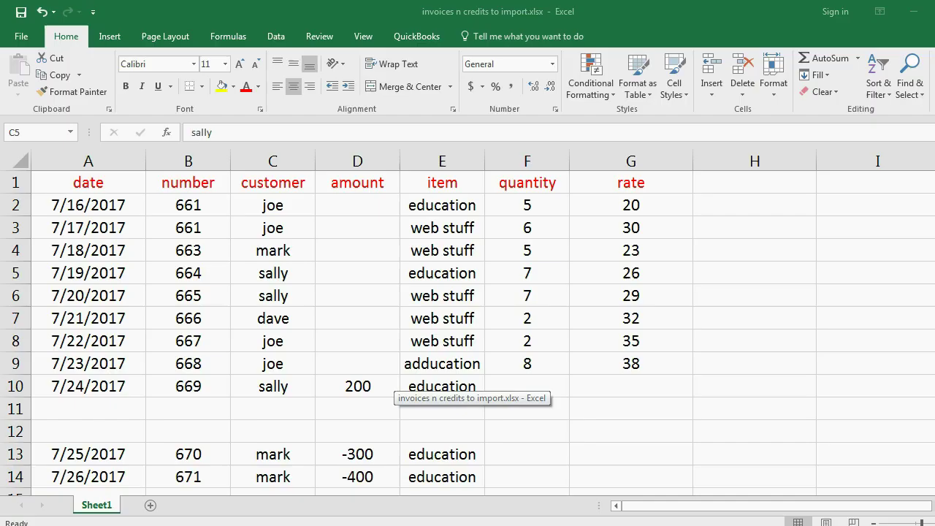
click(504, 321)
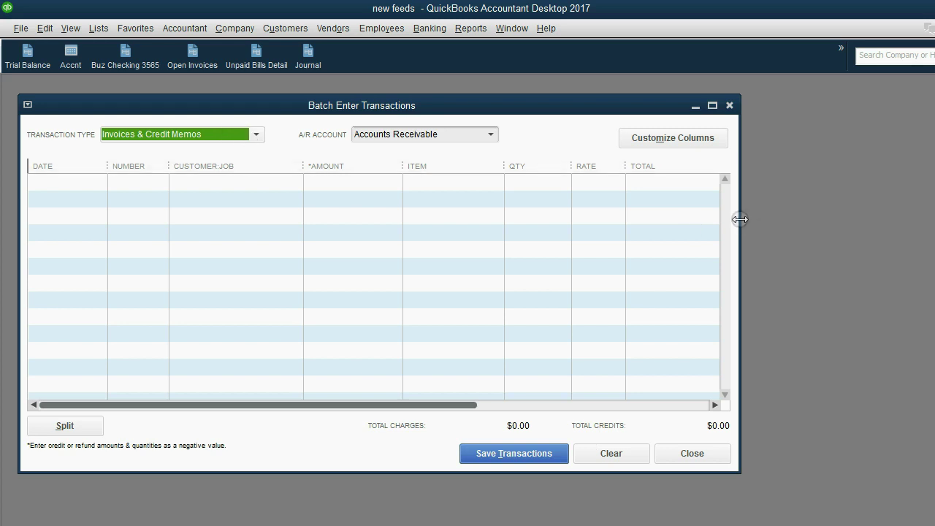
drag(740, 218, 785, 212)
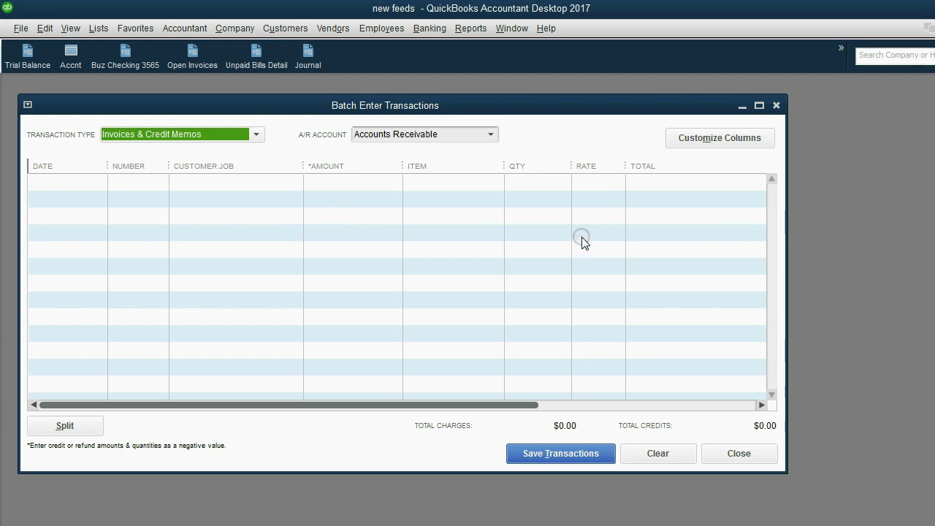
Step: Select invoice rows A2:G10 from date to rate and copy them
click(468, 468)
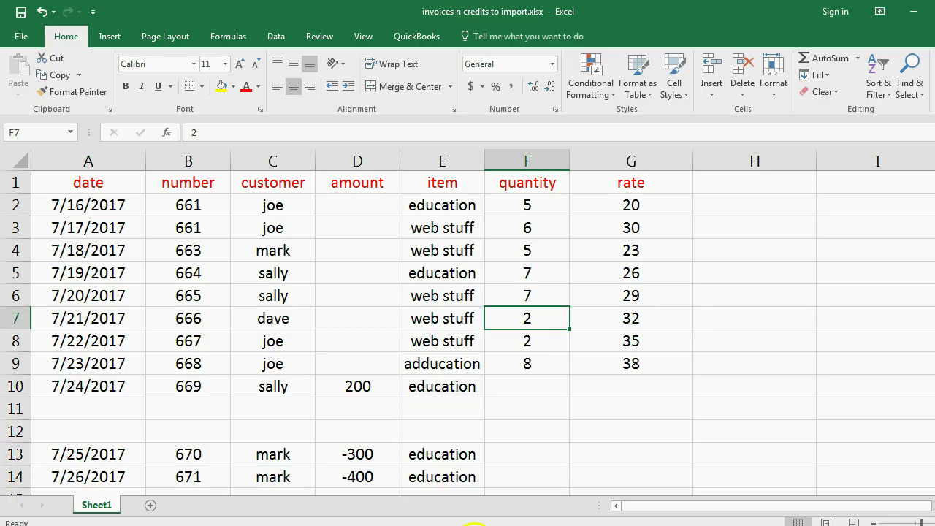
drag(95, 202, 594, 363)
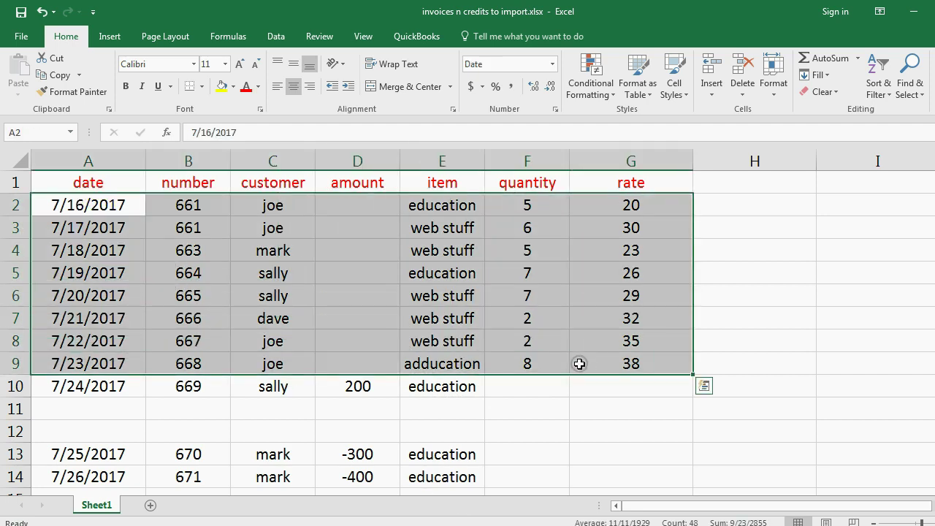
drag(60, 196, 571, 376)
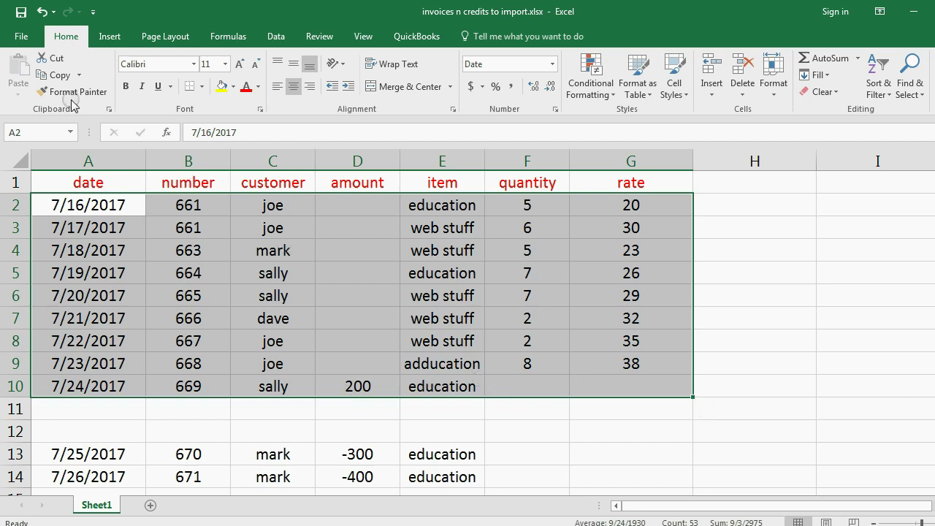
click(56, 75)
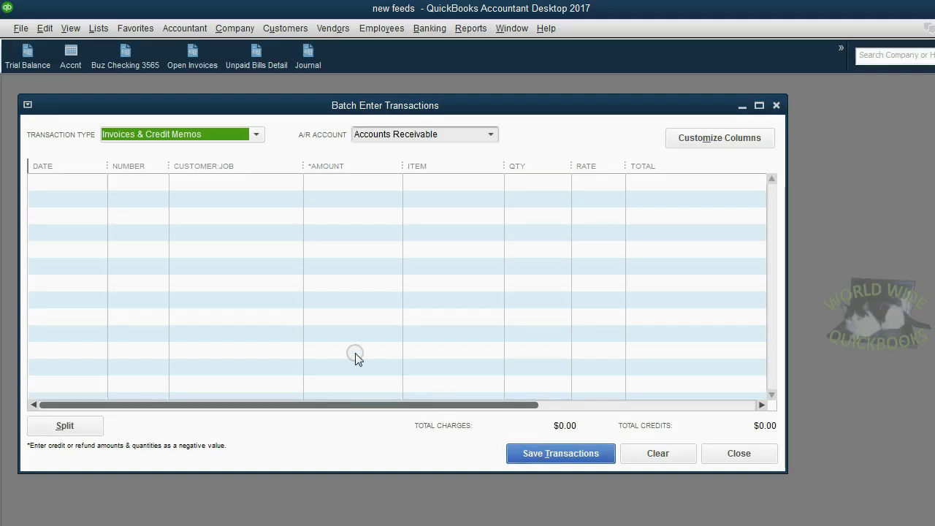
Step: Clear the first batch row's default invoice number and date, then right-click the date cell
click(67, 180)
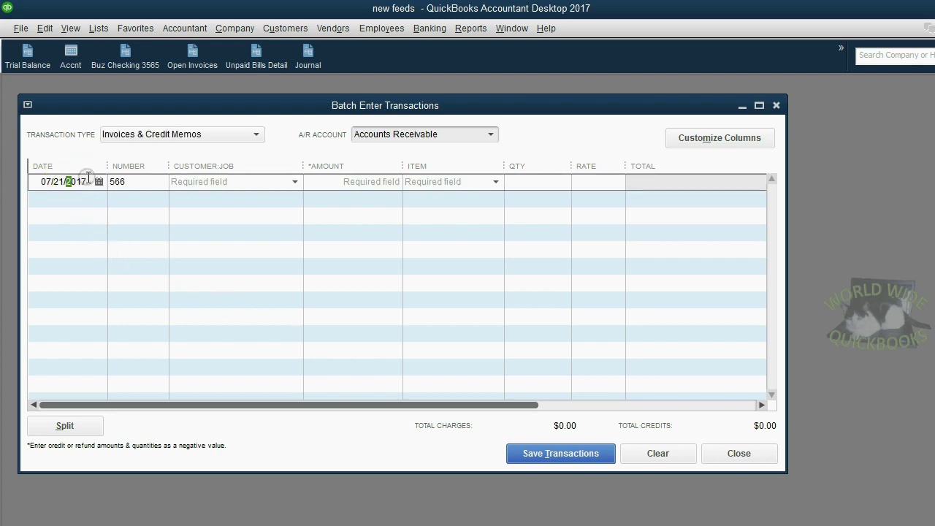
click(126, 182)
key(BackSpace)
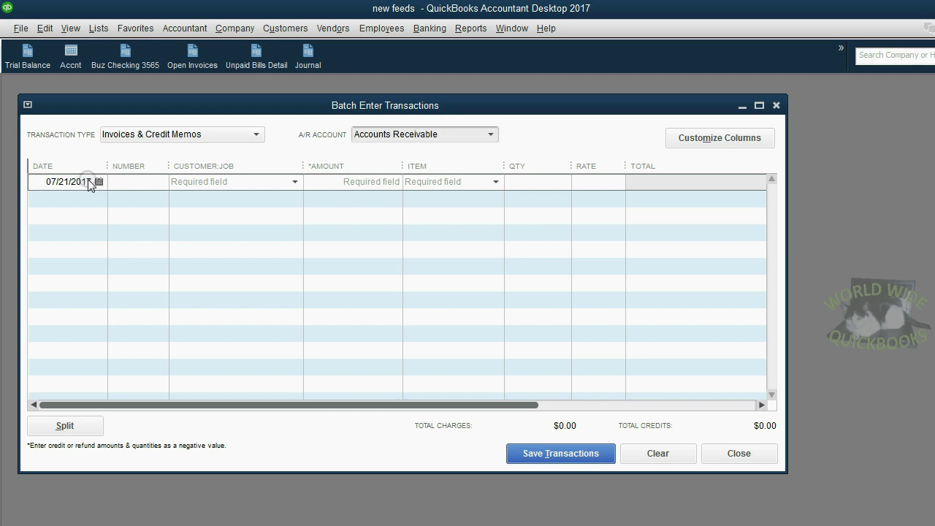
drag(95, 182, 19, 181)
key(BackSpace)
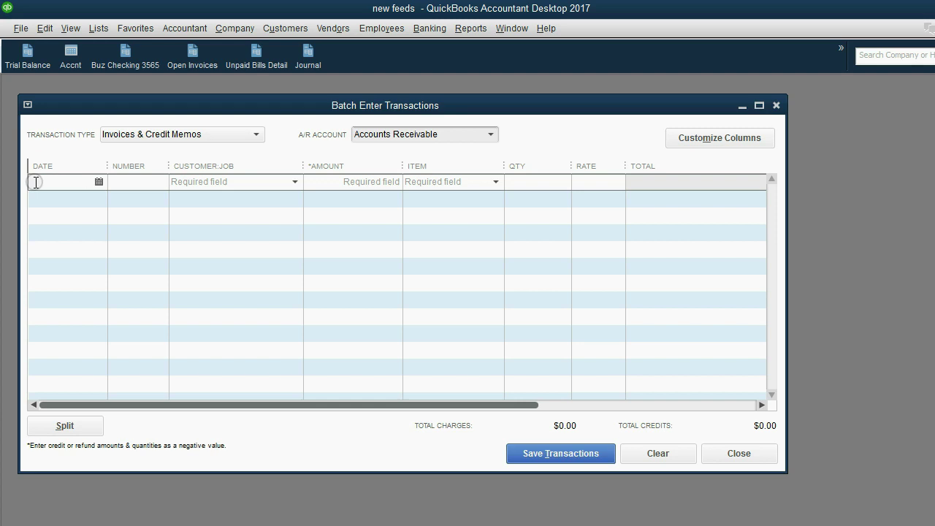
right_click(35, 182)
Step: Paste the nine copied Excel invoices into the batch grid, totalling $1,218.00
click(73, 239)
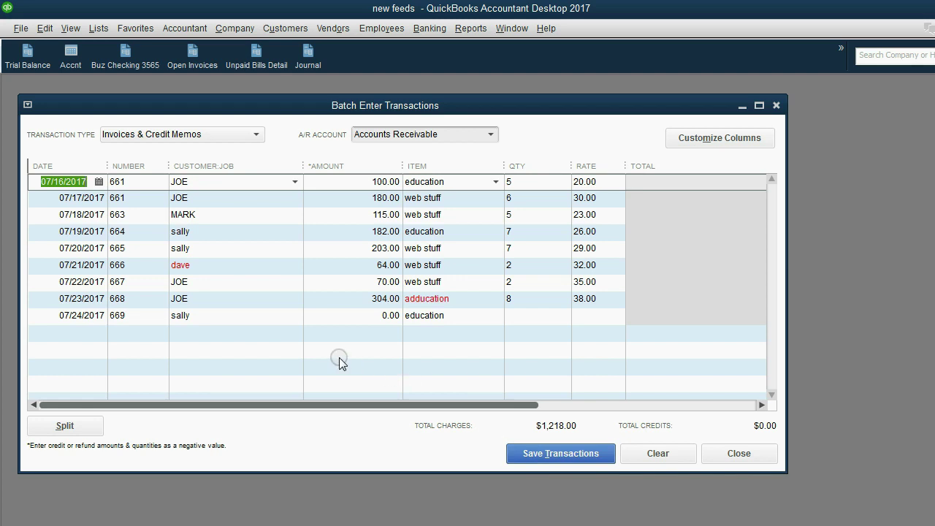
Step: Add dave as a new customer for the 07/21/2017 invoice
click(212, 266)
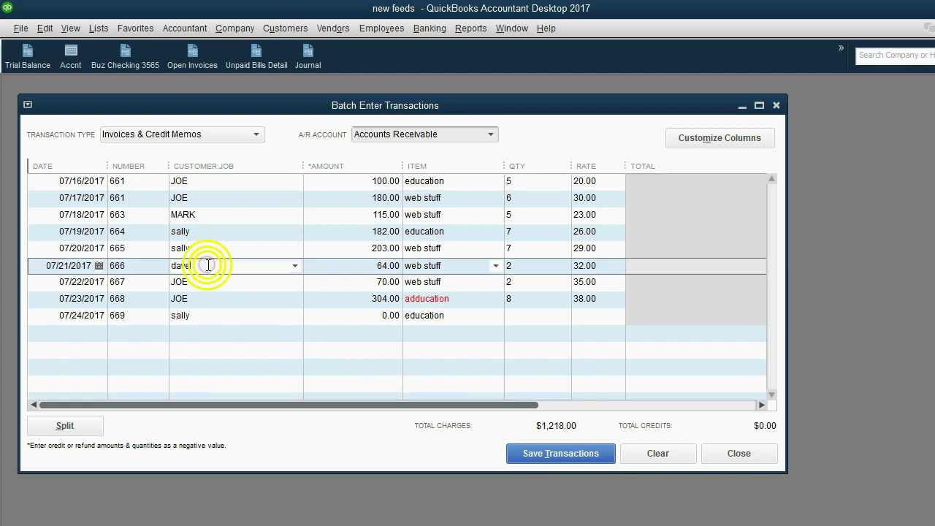
click(295, 266)
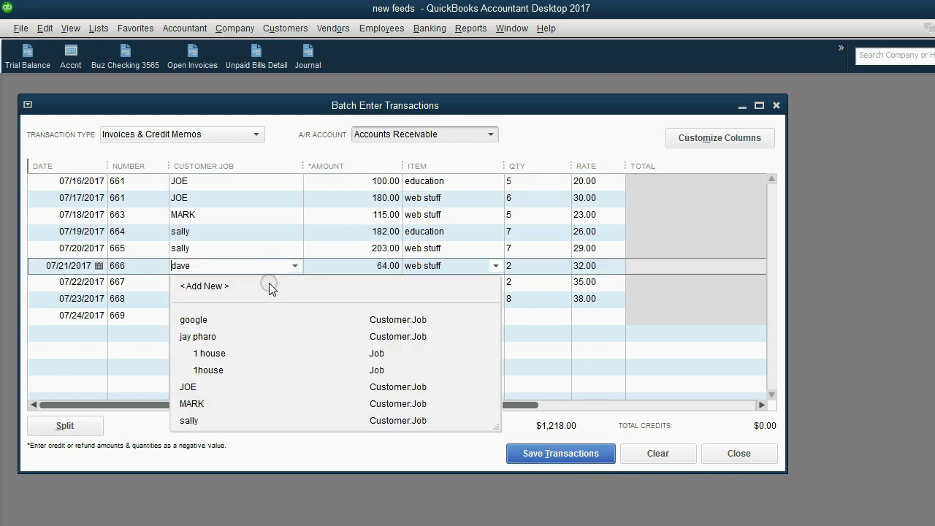
click(265, 287)
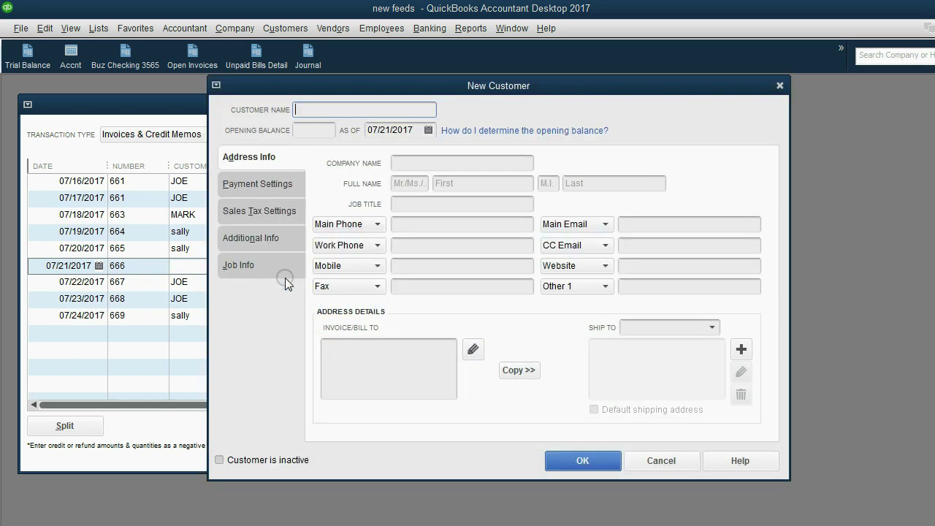
text(dave)
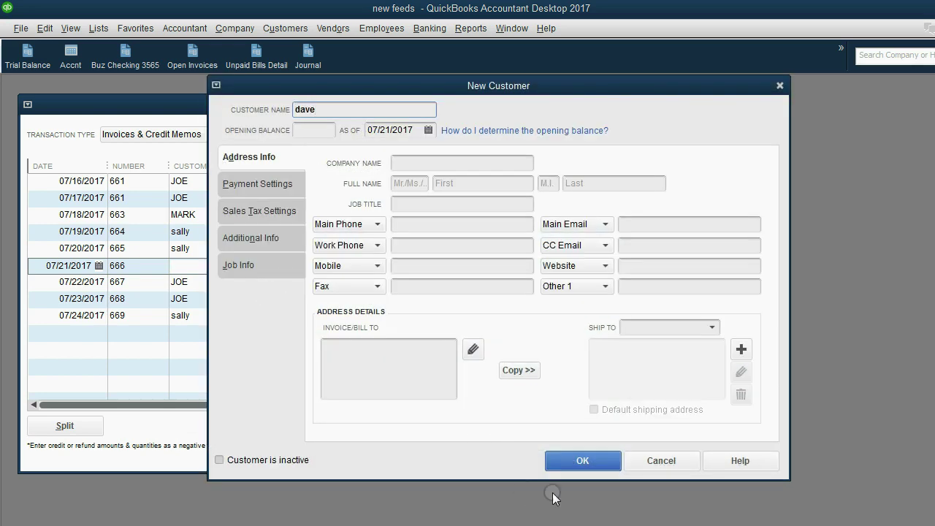
click(572, 458)
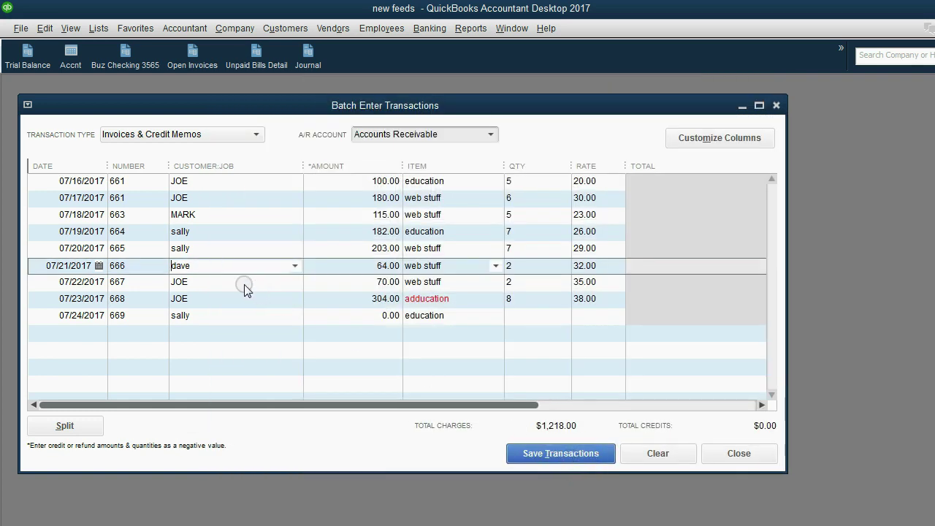
Step: Decline adding 'adducation' as a new item on the 07/22/2017 JOE invoice
click(244, 283)
click(217, 266)
click(212, 284)
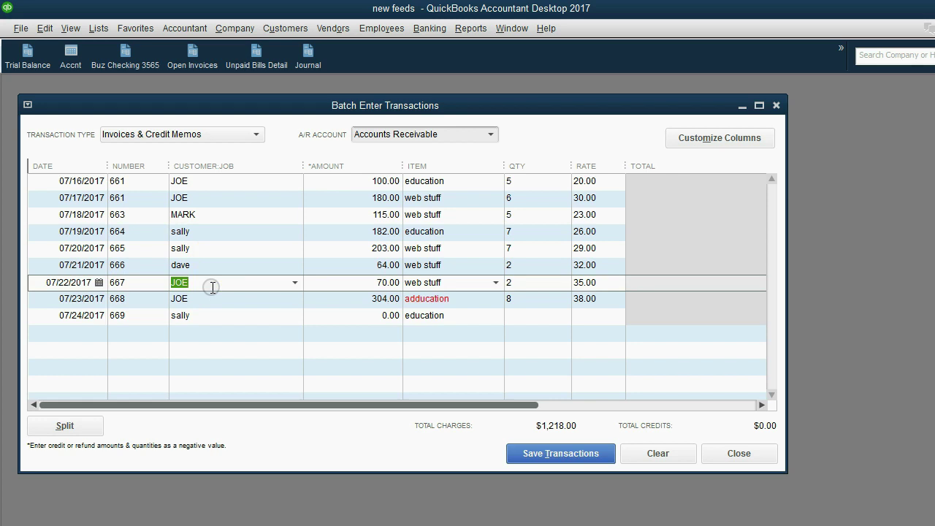
click(418, 300)
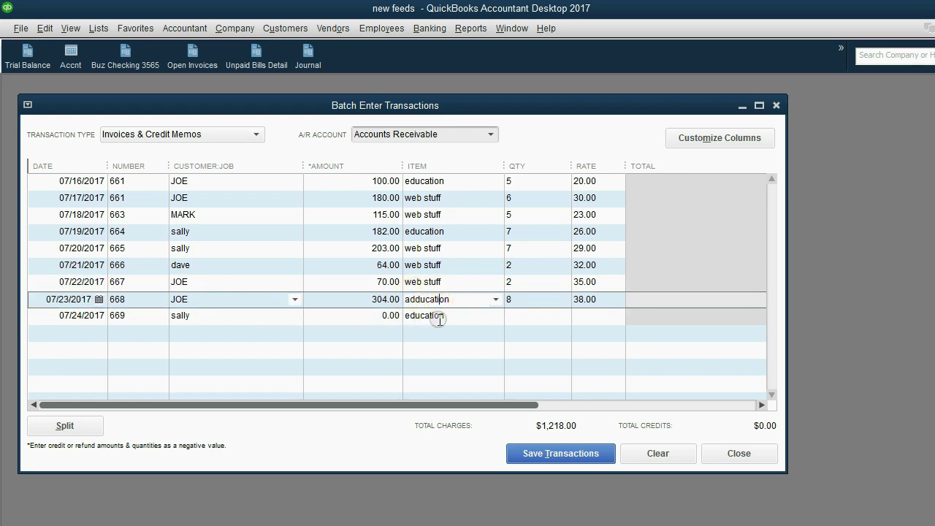
click(439, 316)
click(531, 215)
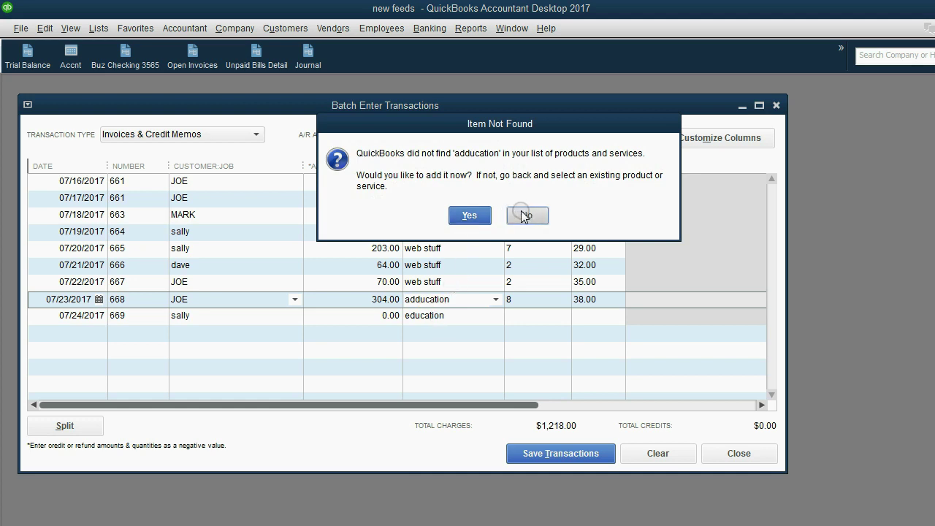
Step: Save the eight valid invoices to Accounts Receivable and open the Journal report
click(577, 454)
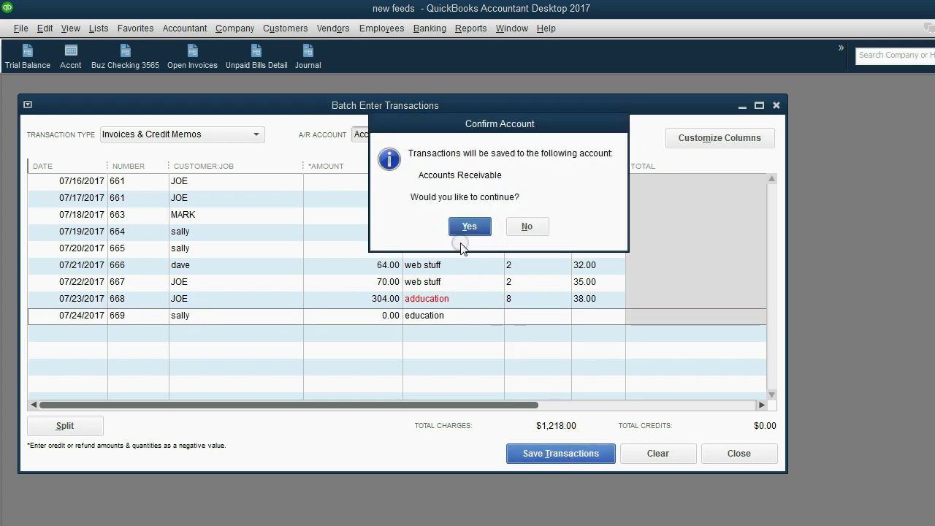
click(464, 225)
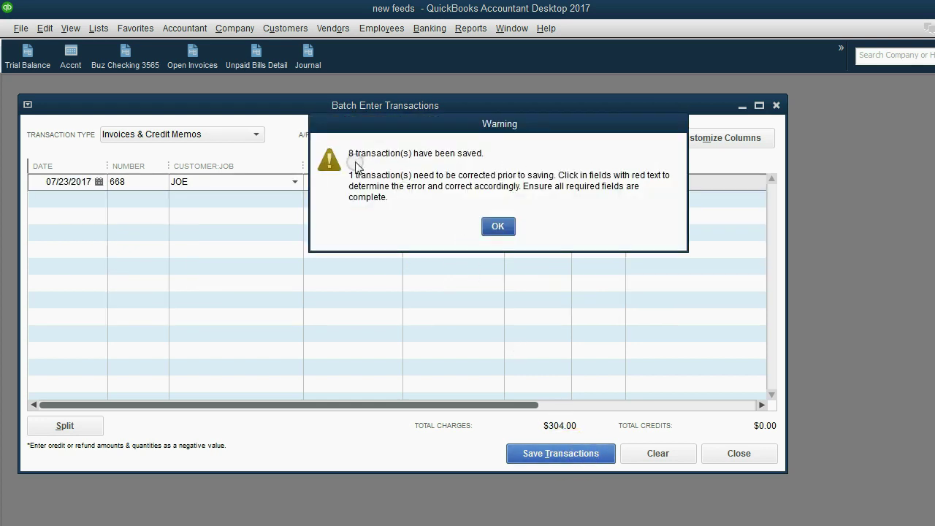
click(499, 226)
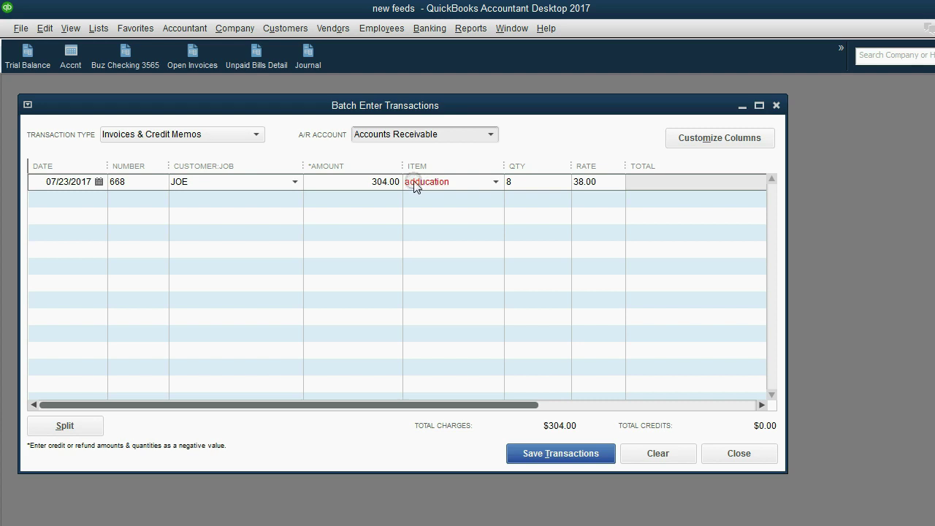
click(318, 111)
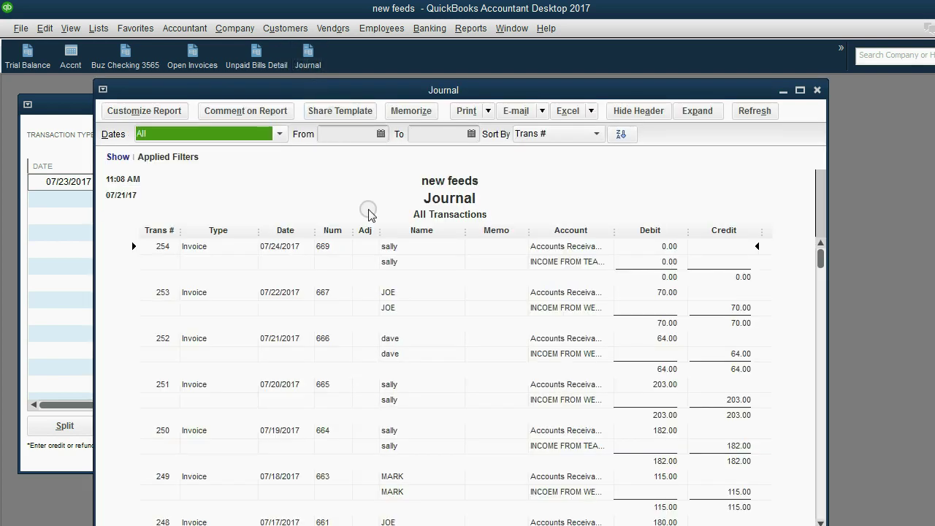
Step: Review the dave and JOE Journal entries, then decline 'adducation' again on invoice 668
click(333, 246)
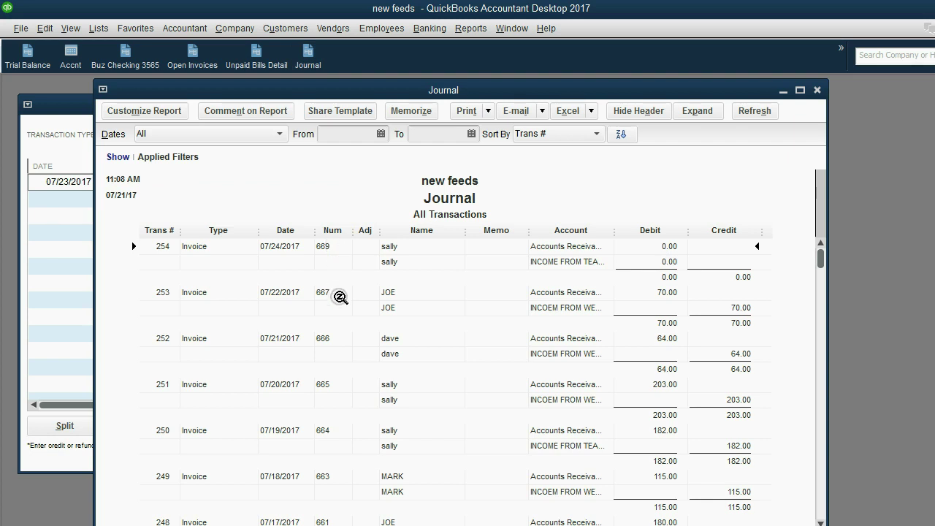
click(333, 343)
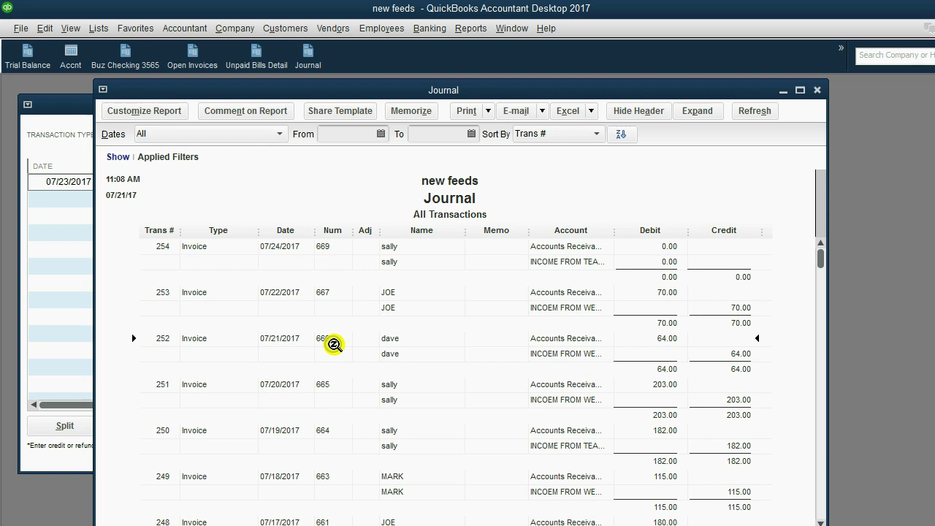
click(325, 246)
click(324, 291)
click(334, 242)
click(62, 251)
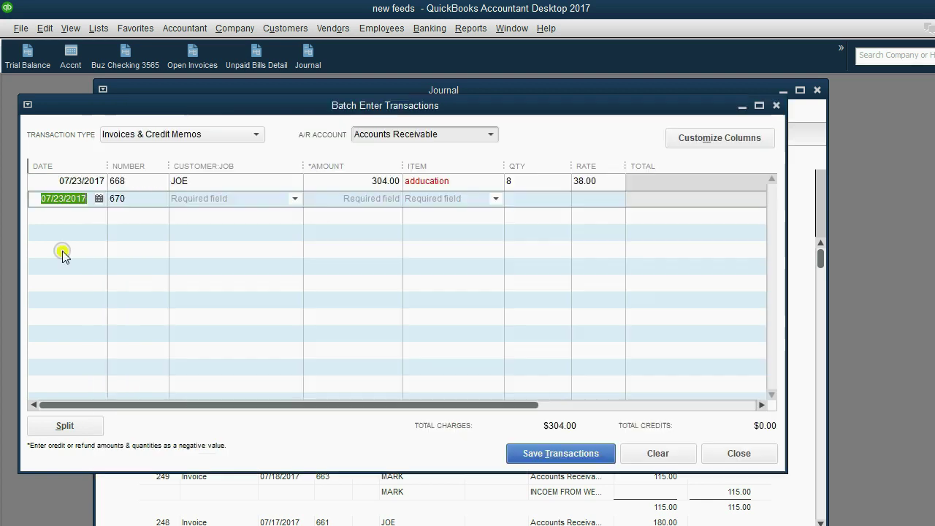
click(427, 181)
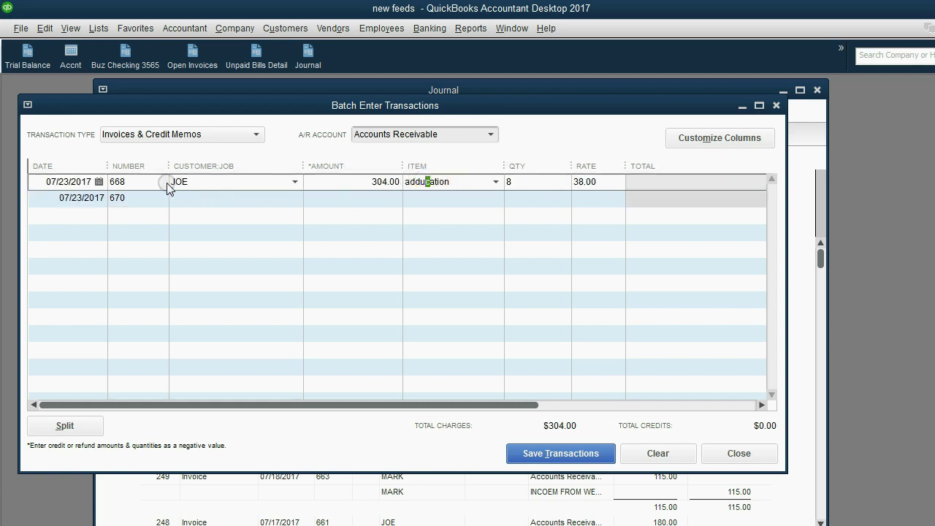
click(334, 183)
click(527, 216)
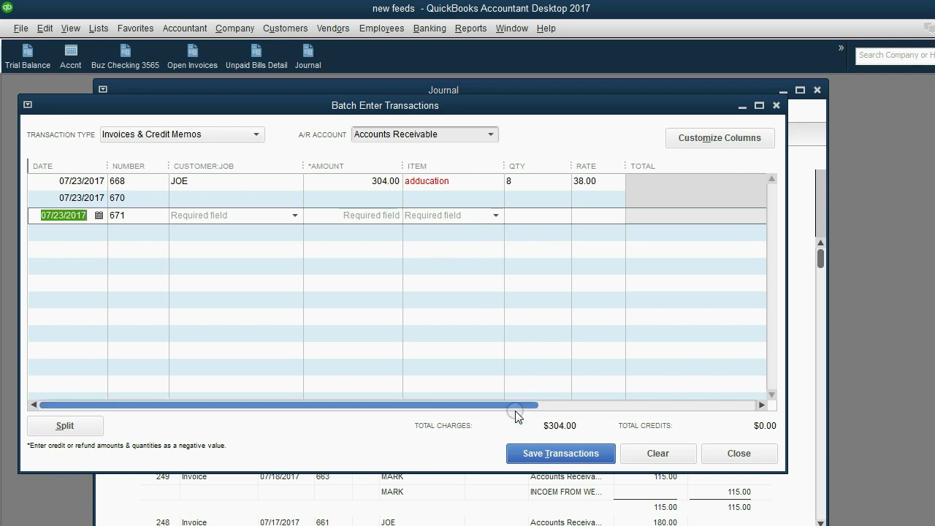
Step: Check the dave and sally entries in the Journal and view sally's invoice 664
click(448, 484)
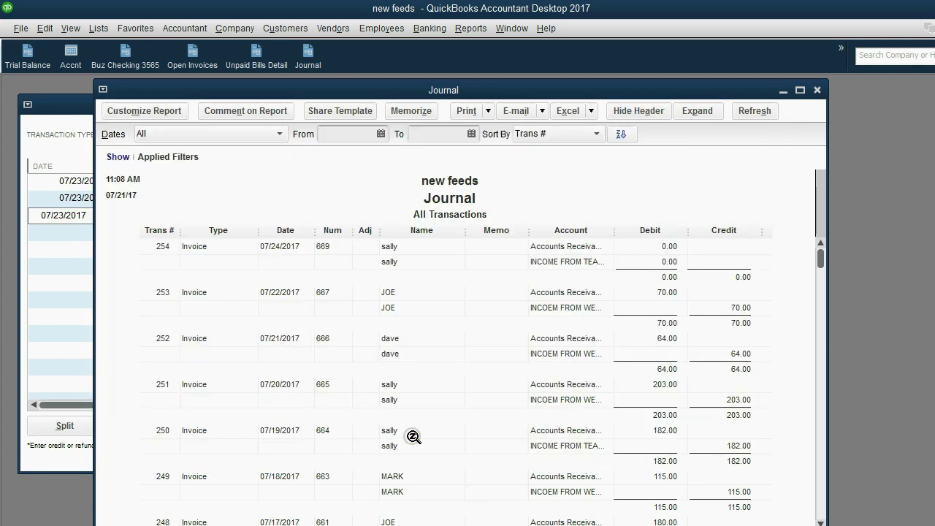
click(328, 336)
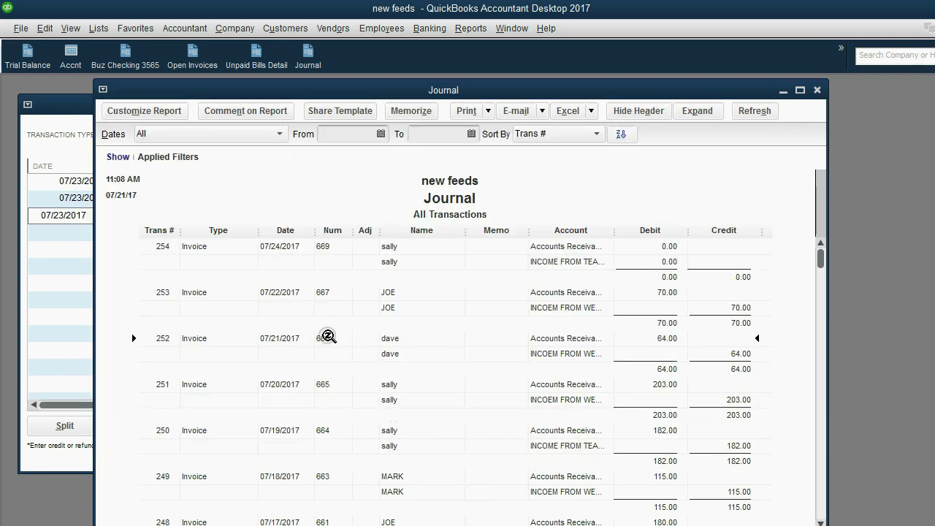
click(328, 384)
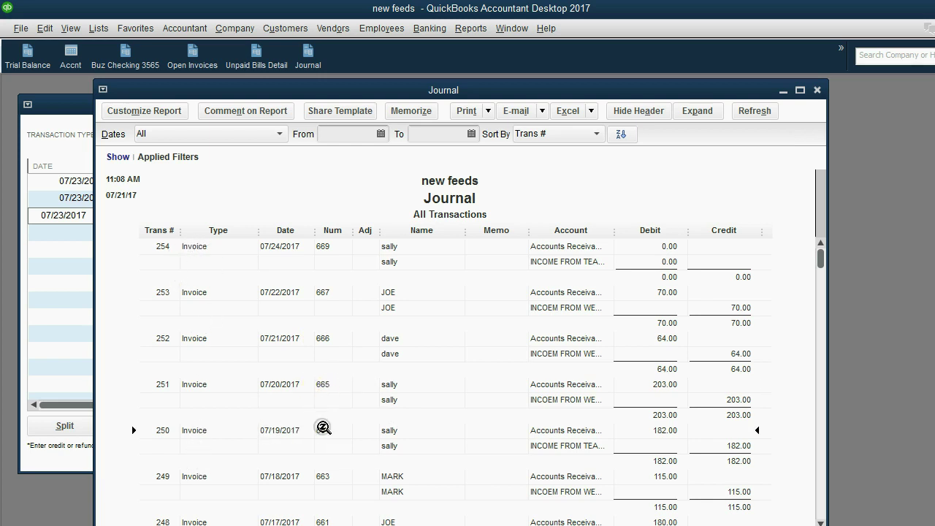
double_click(322, 428)
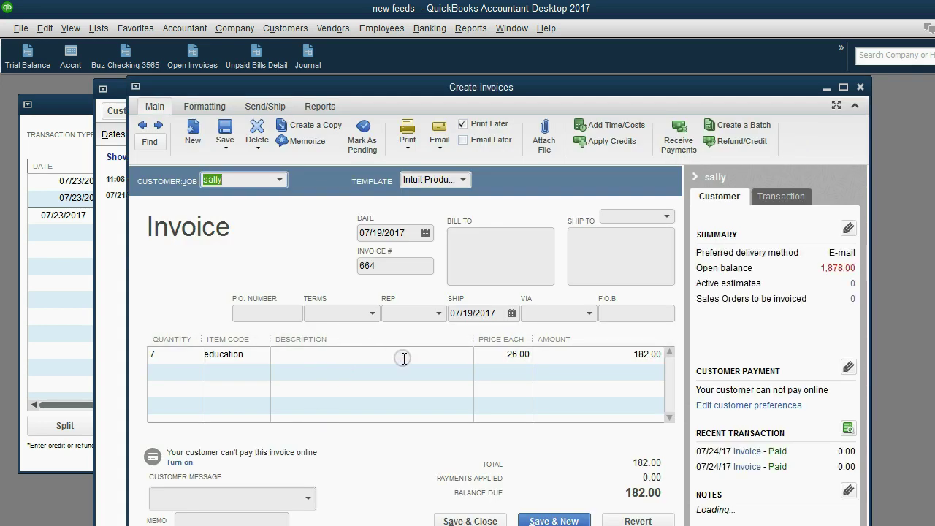
click(859, 86)
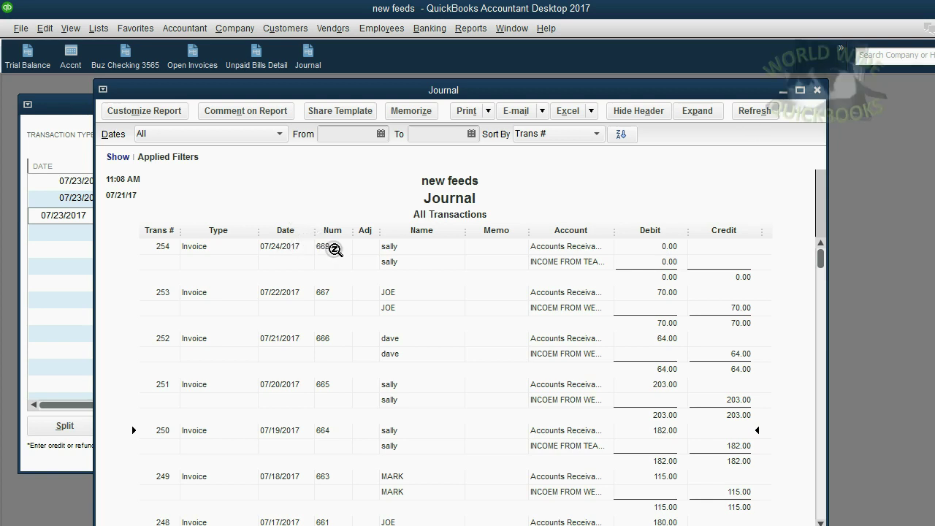
Step: Scroll down the Journal, QuickZoom into invoice 247, then switch back to batch entry
scroll(335, 251, down, 1)
scroll(334, 252, down, 1)
scroll(335, 254, down, 1)
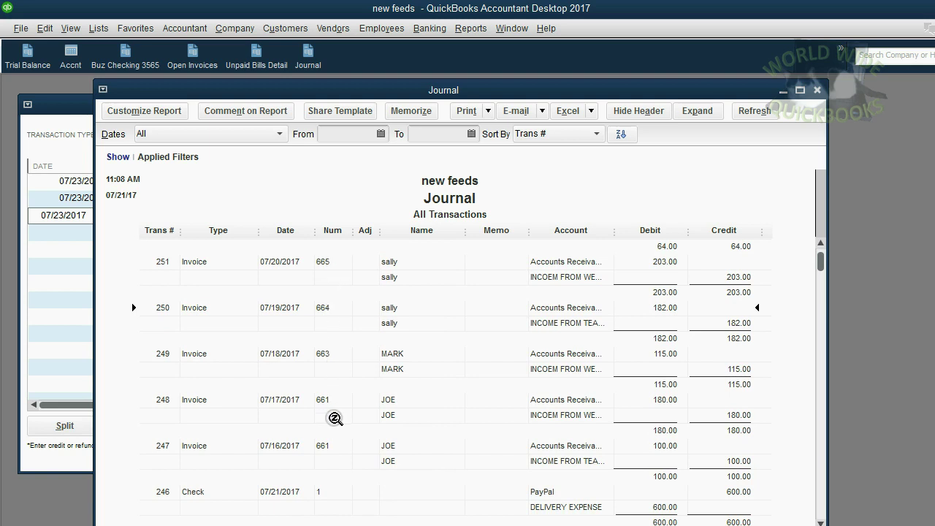
click(338, 446)
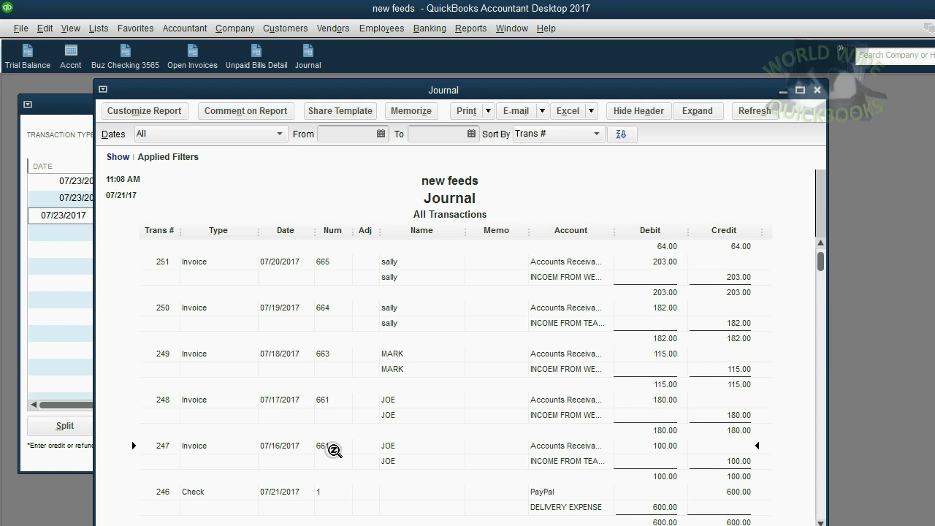
double_click(328, 440)
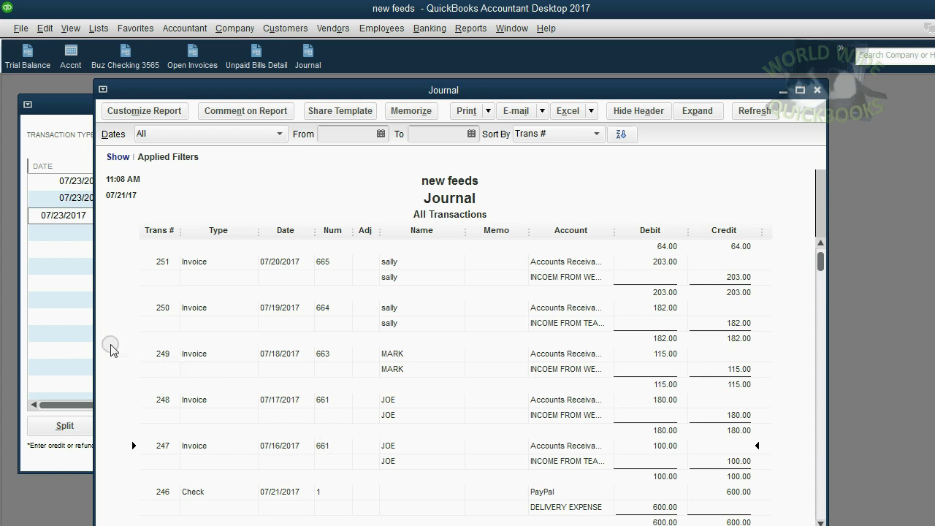
click(73, 328)
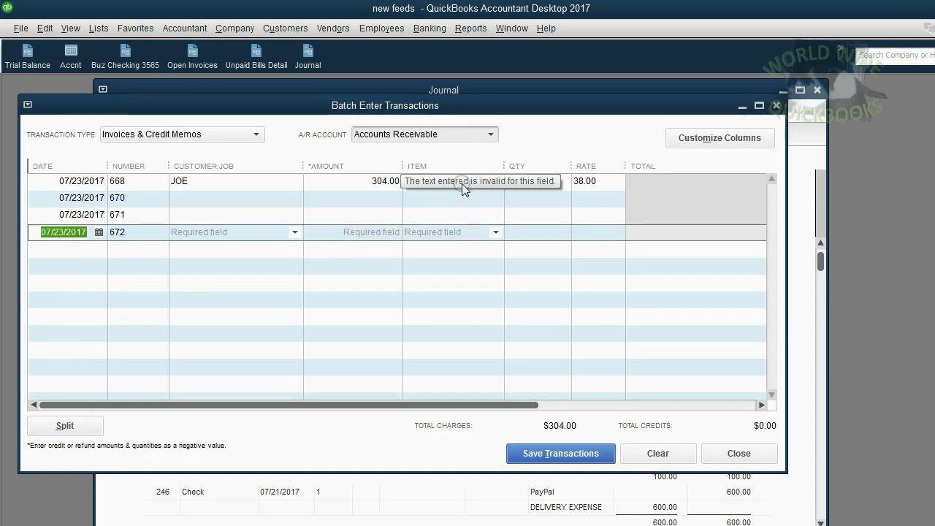
Step: Start a new Service item 'adducation' for row 668, then cancel without choosing an account
click(463, 183)
click(496, 182)
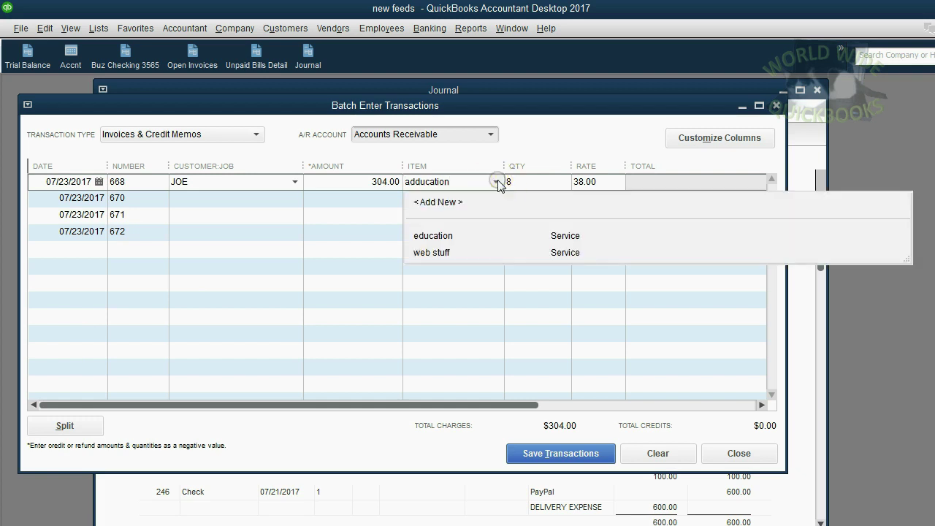
click(496, 183)
click(444, 266)
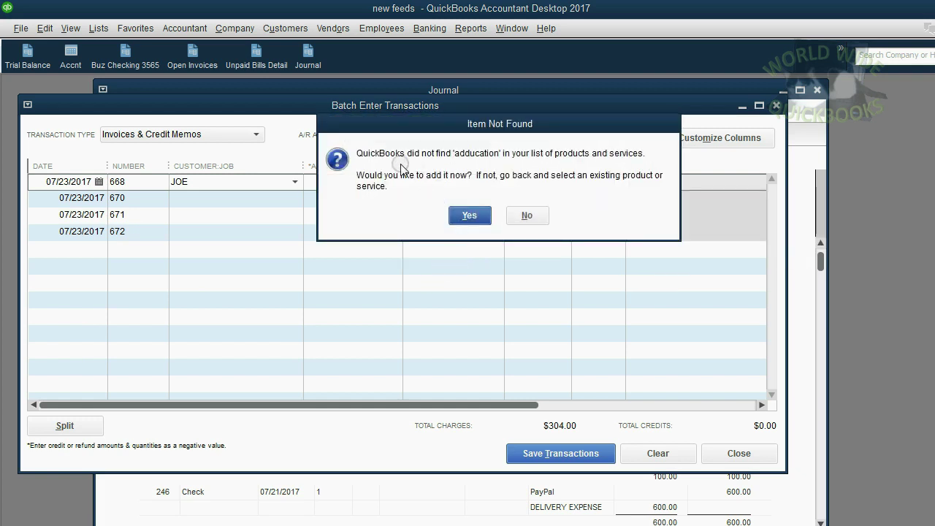
click(470, 216)
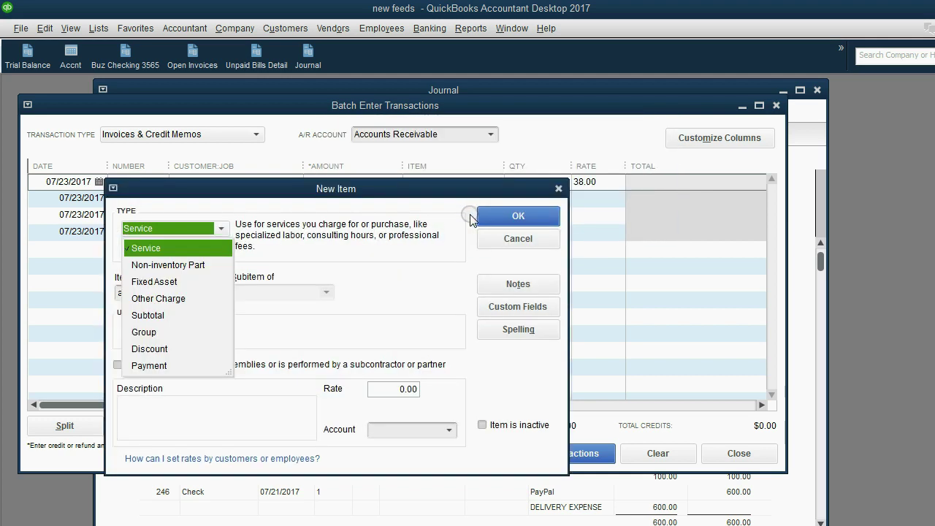
click(177, 247)
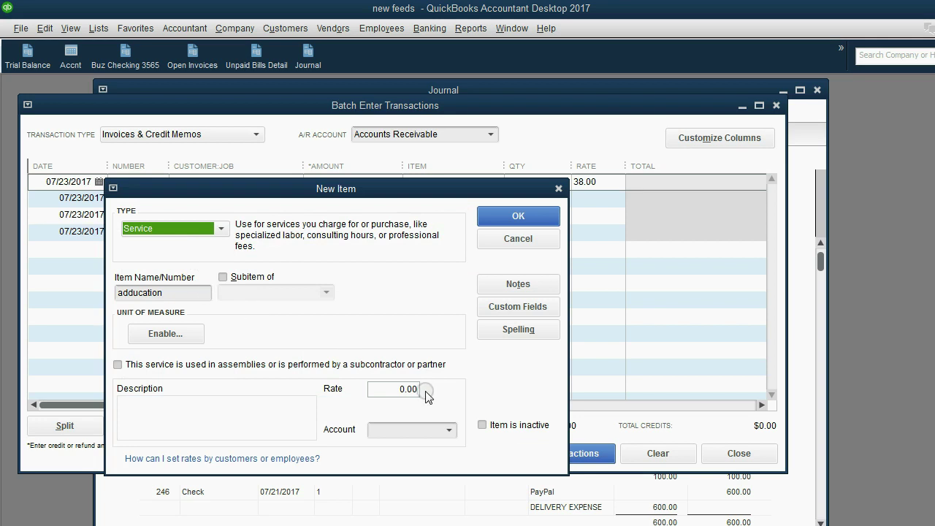
click(448, 430)
click(450, 432)
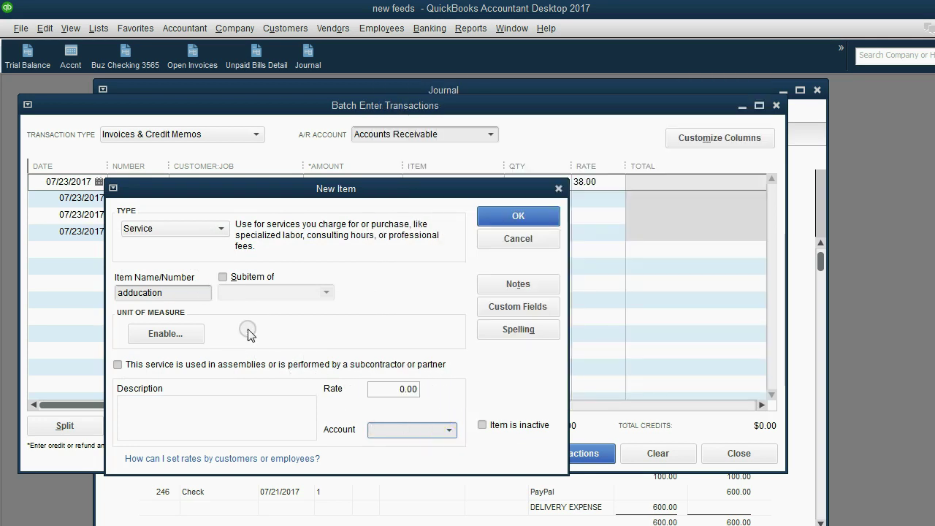
click(488, 239)
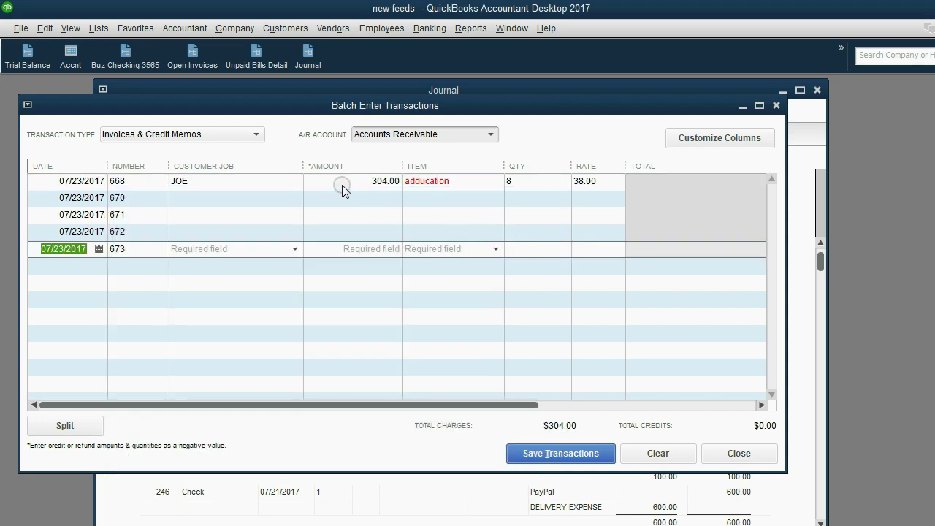
Step: Edit row 668's item, declining the misspelled 'edducation' as a new item
click(357, 182)
click(411, 182)
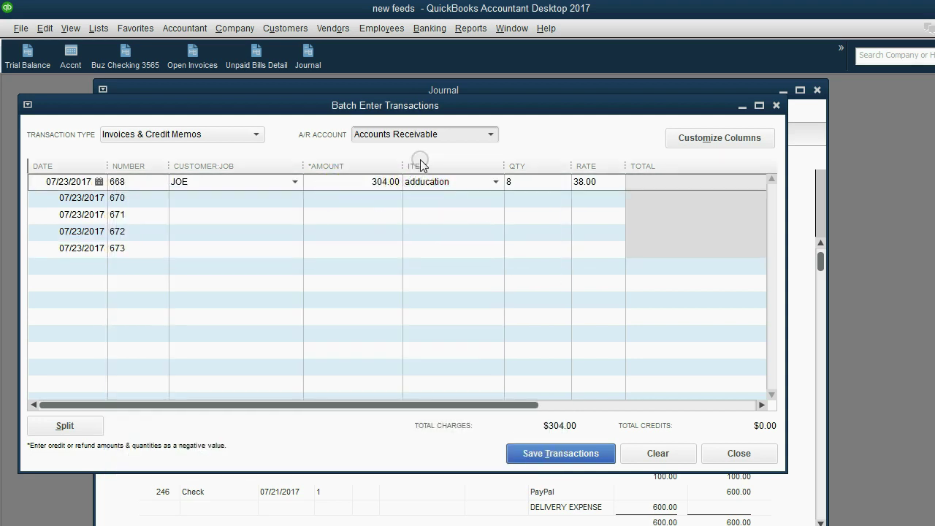
text(e)
key(Tab)
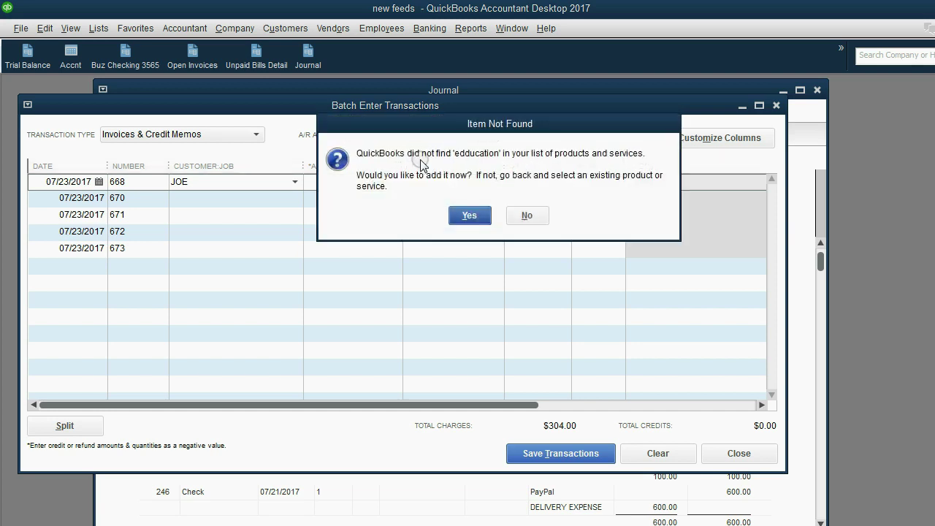
click(525, 215)
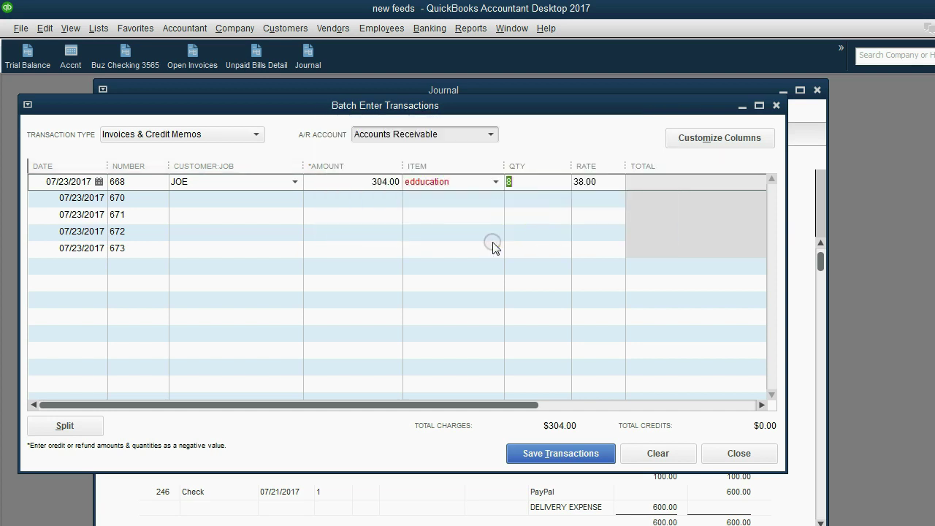
click(429, 201)
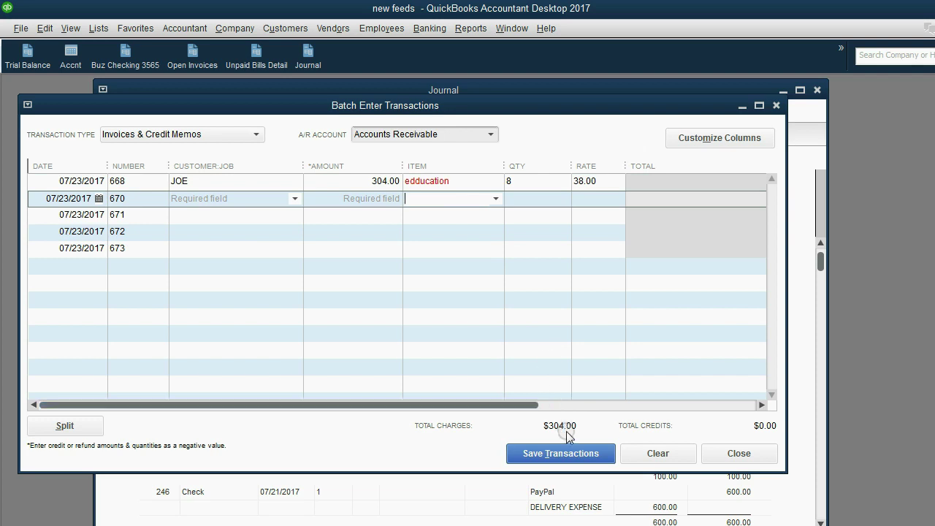
Step: Attempt saving, dismiss the correction warnings, fix the item to 'education', and save again
click(575, 454)
click(476, 225)
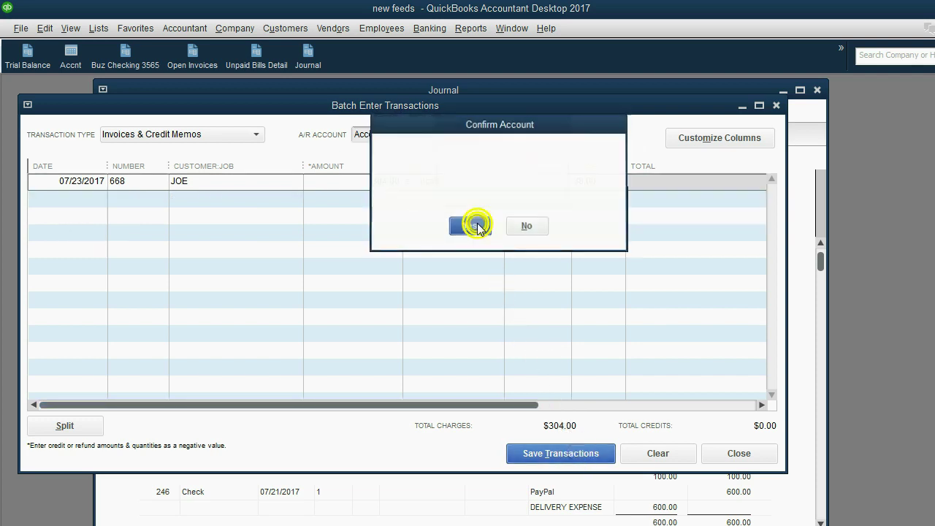
click(497, 203)
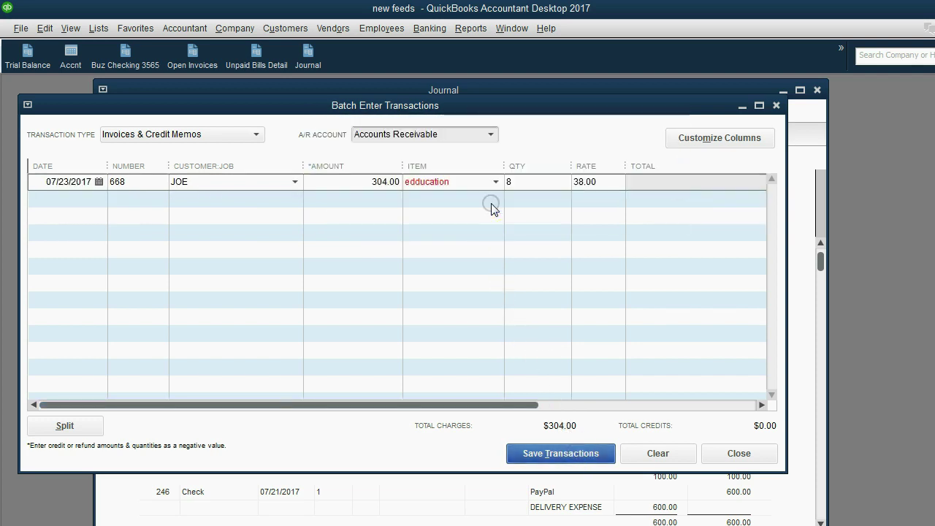
click(479, 199)
click(474, 183)
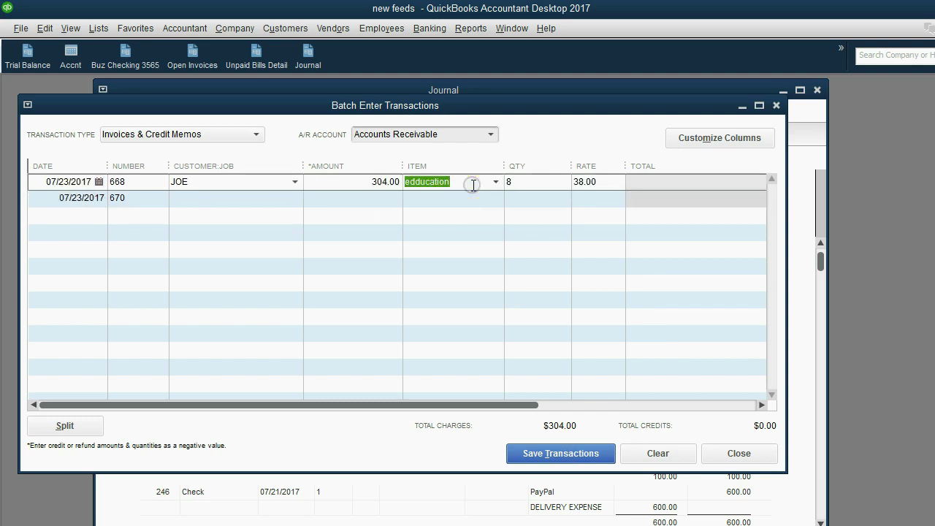
text(e)
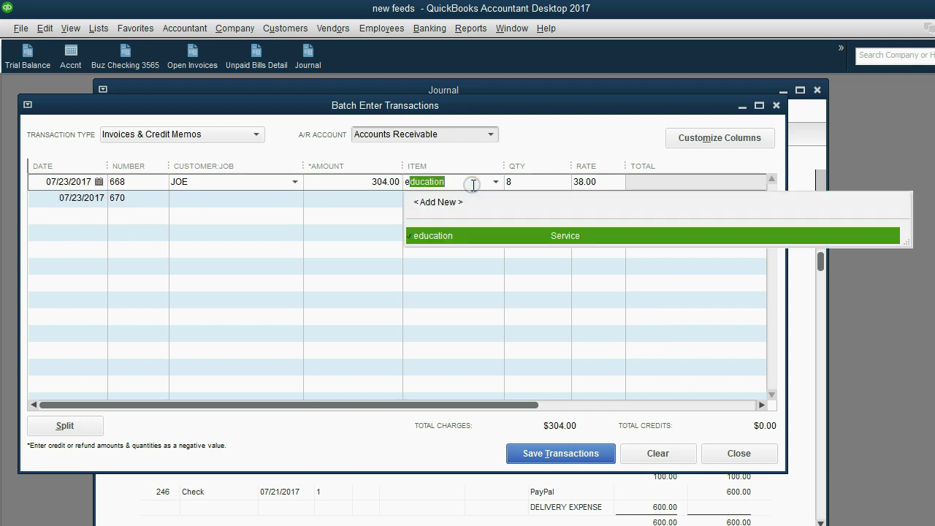
key(Tab)
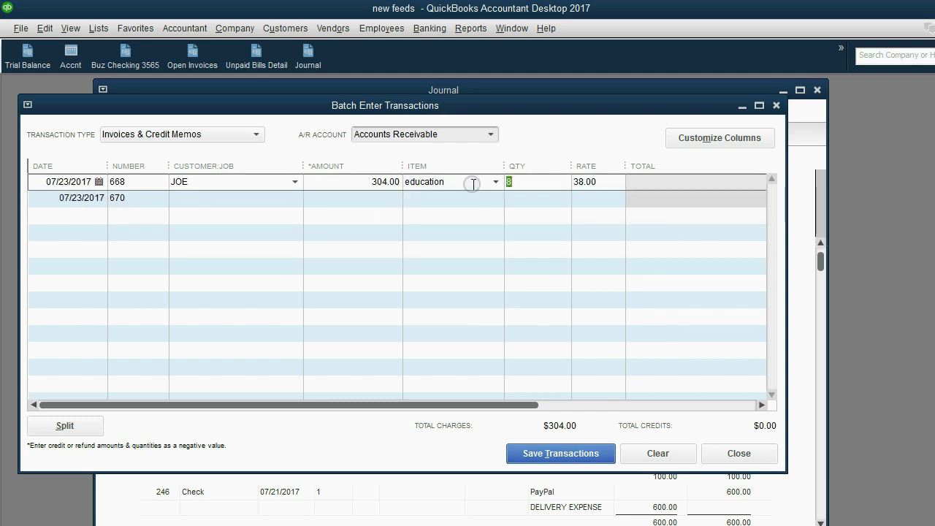
click(561, 455)
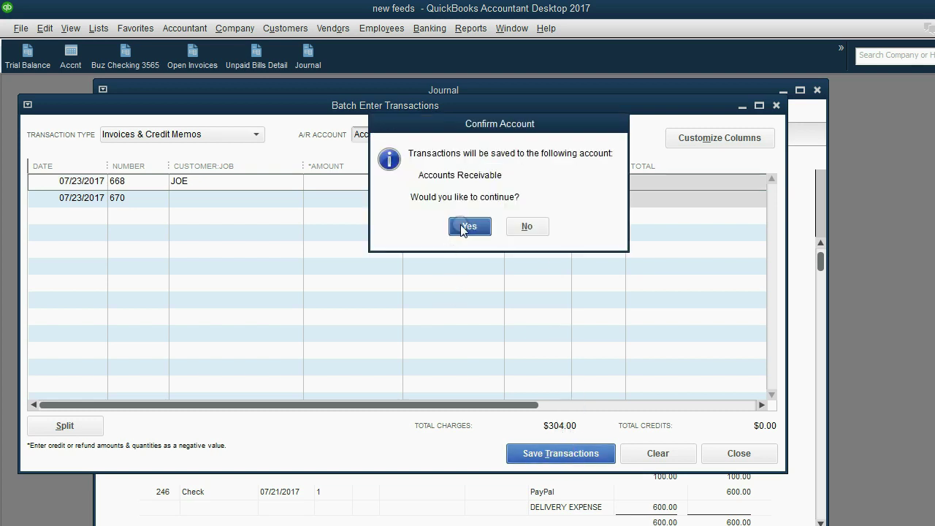
Step: Confirm the Accounts Receivable save, close batch entry, and select transaction 252 in the Journal
click(466, 223)
click(502, 183)
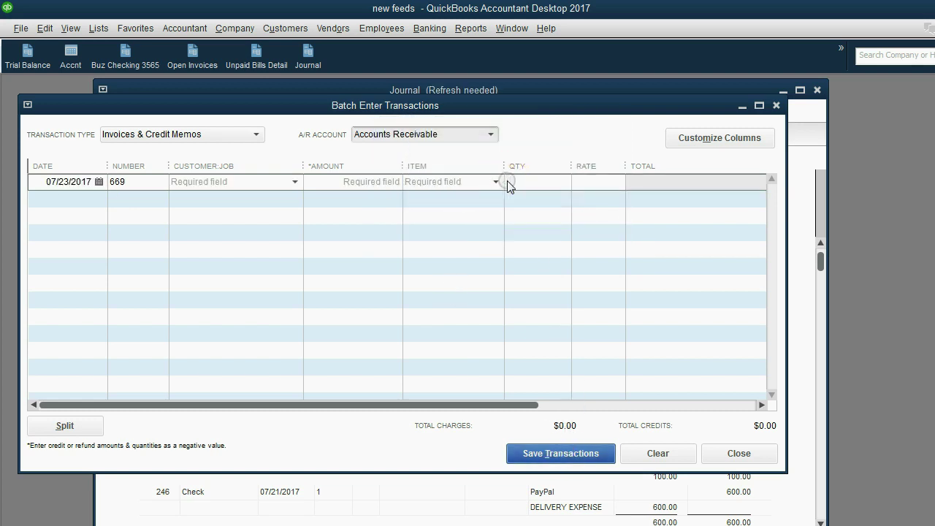
click(776, 105)
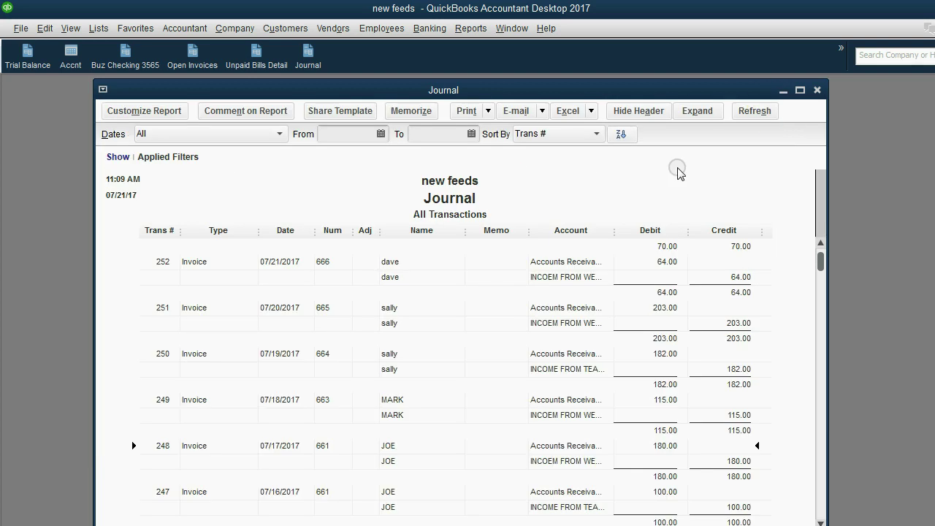
click(443, 259)
click(325, 264)
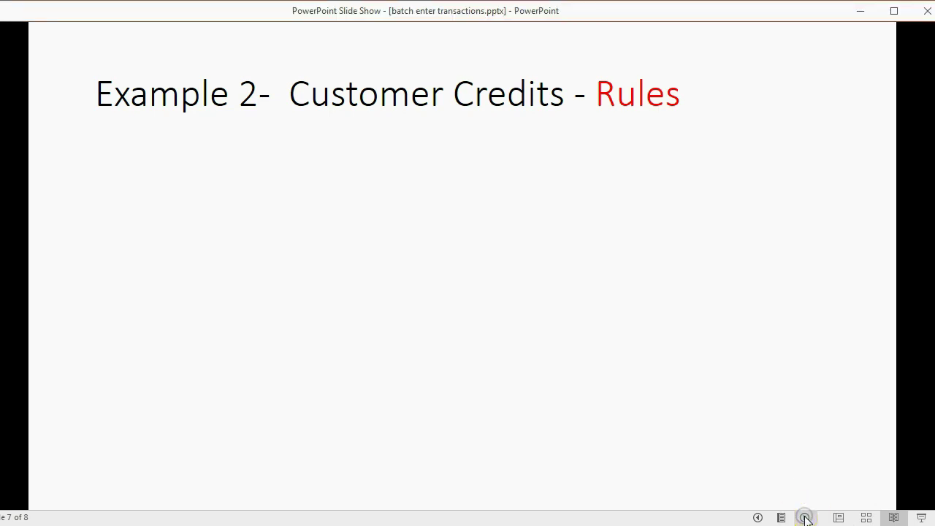
Step: Advance the slide to show the negative-rate and negative-amount credit rules
click(806, 517)
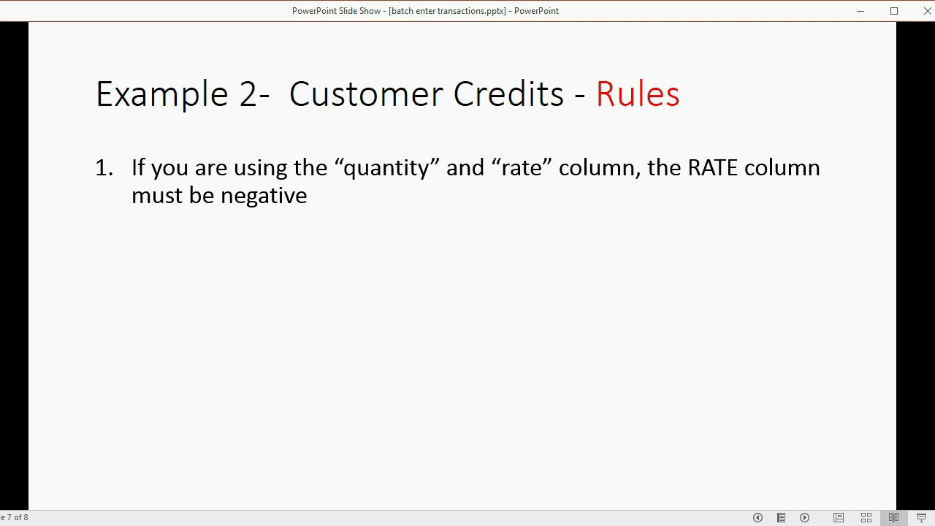
click(831, 242)
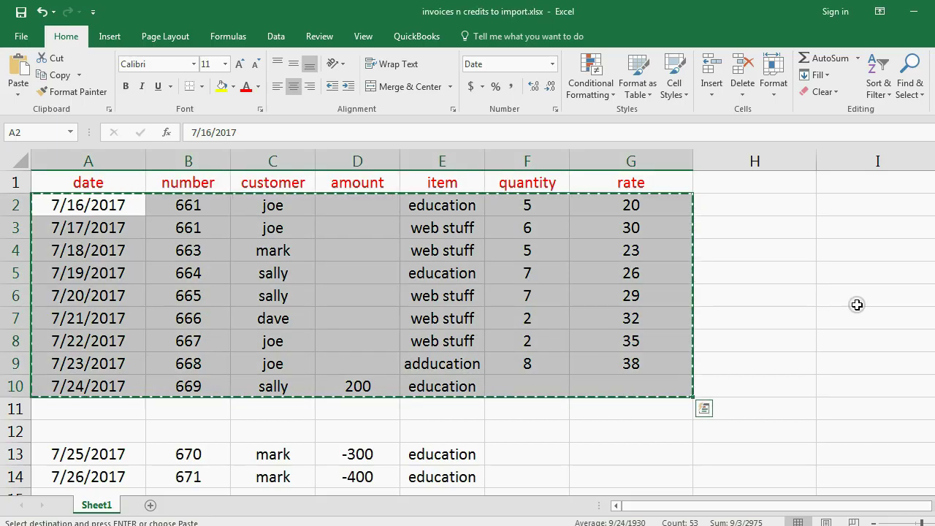
Step: Return to Excel and inspect the empty quantity and rate cells F13:G14
click(866, 292)
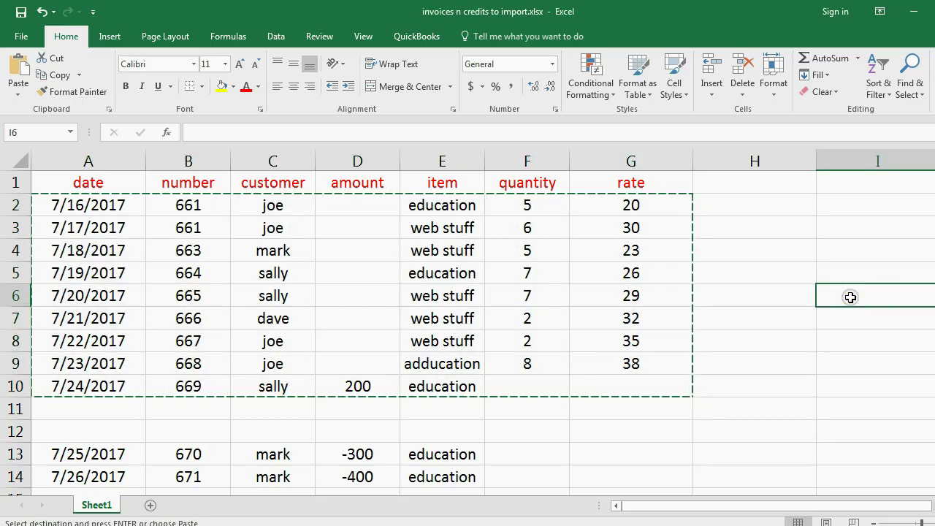
scroll(818, 353, down, 1)
scroll(819, 357, up, 1)
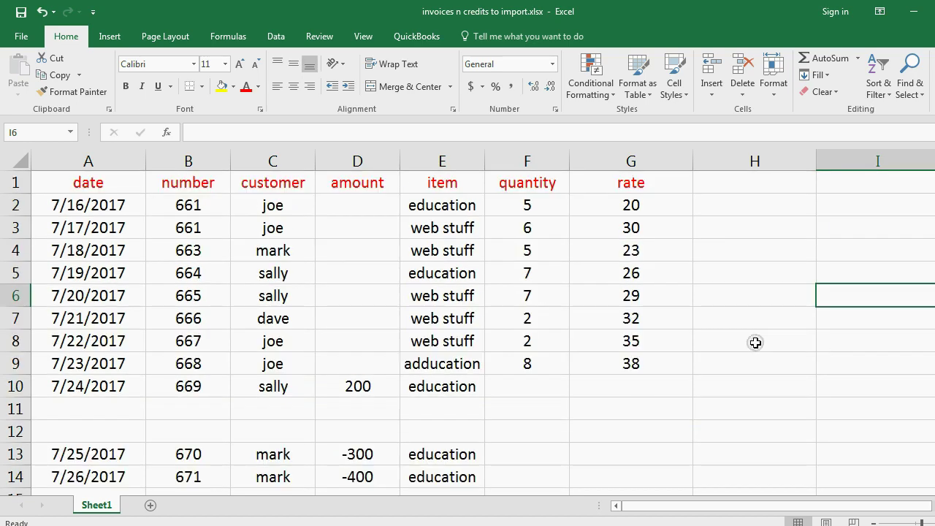
scroll(755, 342, down, 1)
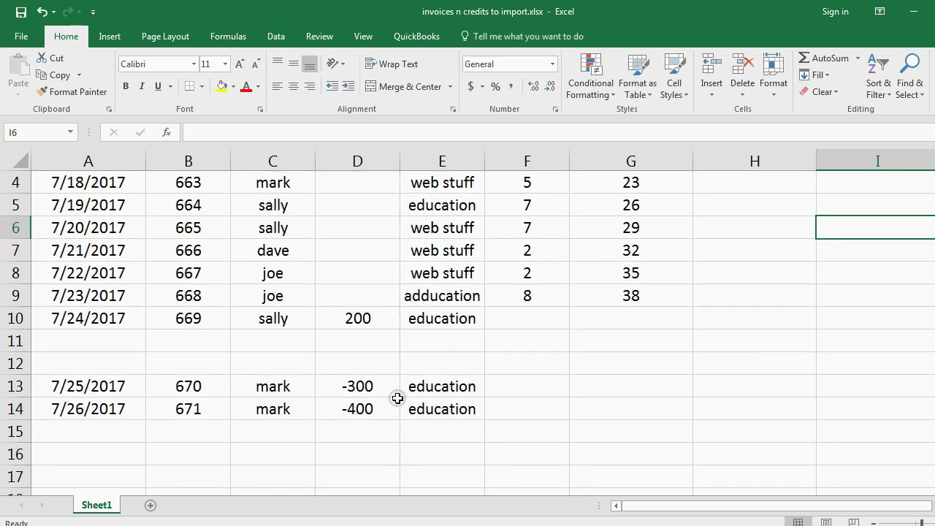
scroll(394, 403, up, 1)
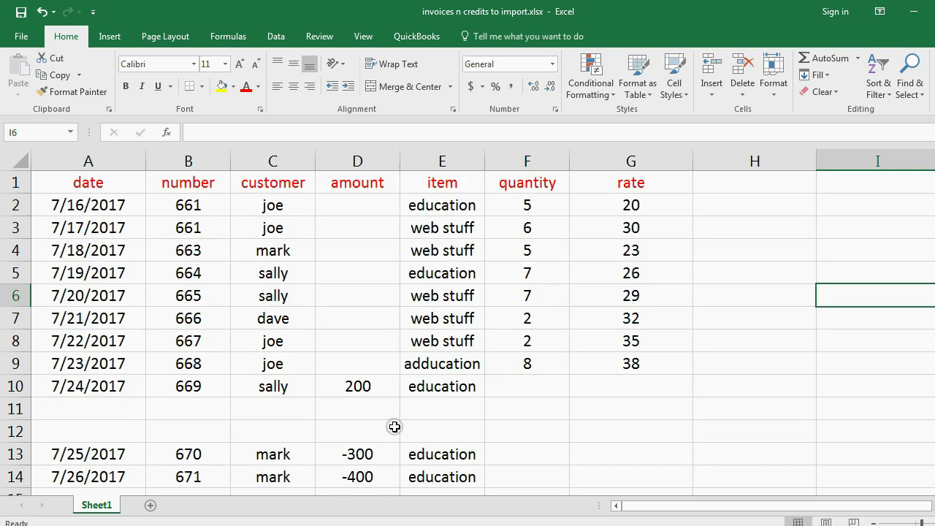
scroll(395, 426, down, 1)
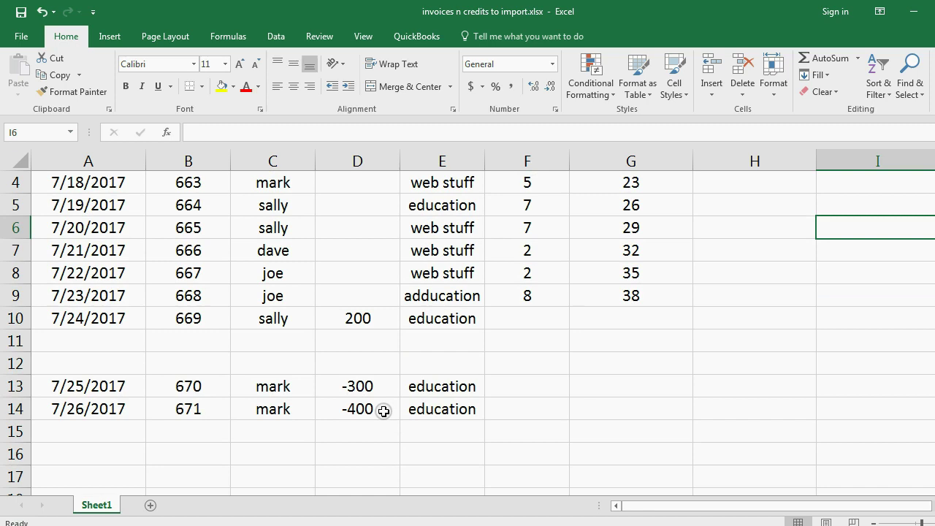
click(518, 389)
click(516, 411)
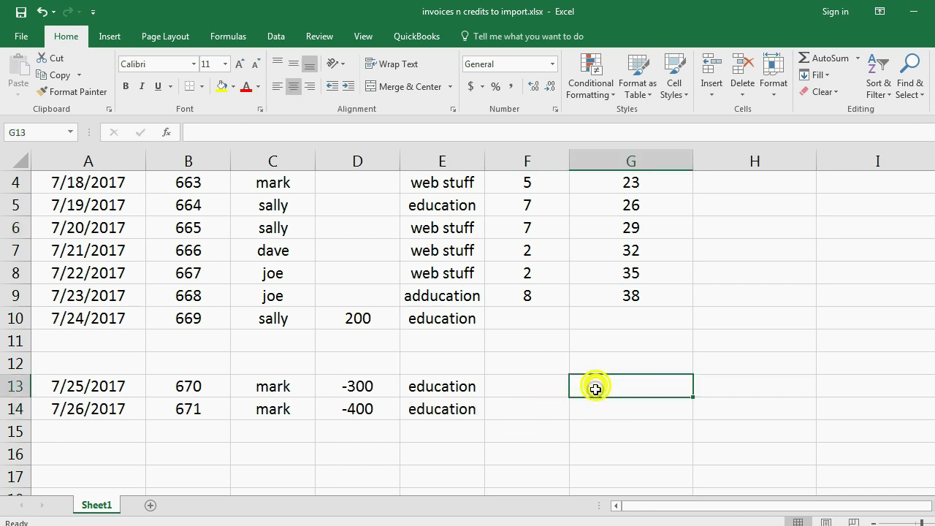
click(597, 412)
click(547, 411)
click(541, 386)
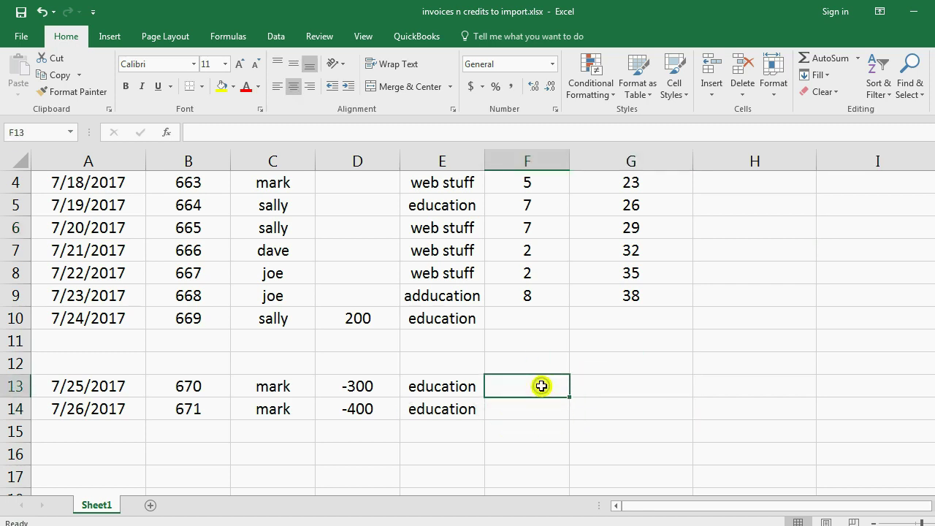
Step: Copy mark's two credit rows A13:E14 with amounts -300 and -400
click(601, 385)
click(579, 409)
click(550, 407)
click(550, 387)
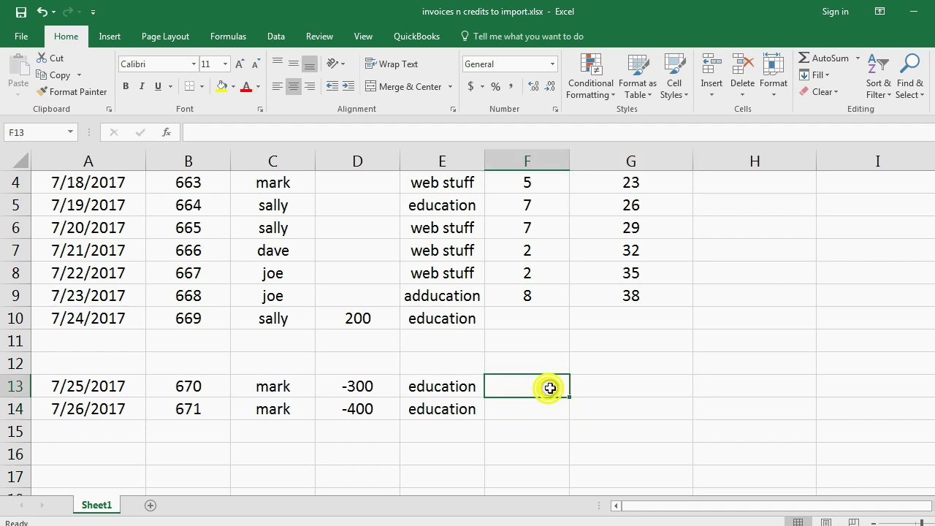
click(605, 406)
click(606, 388)
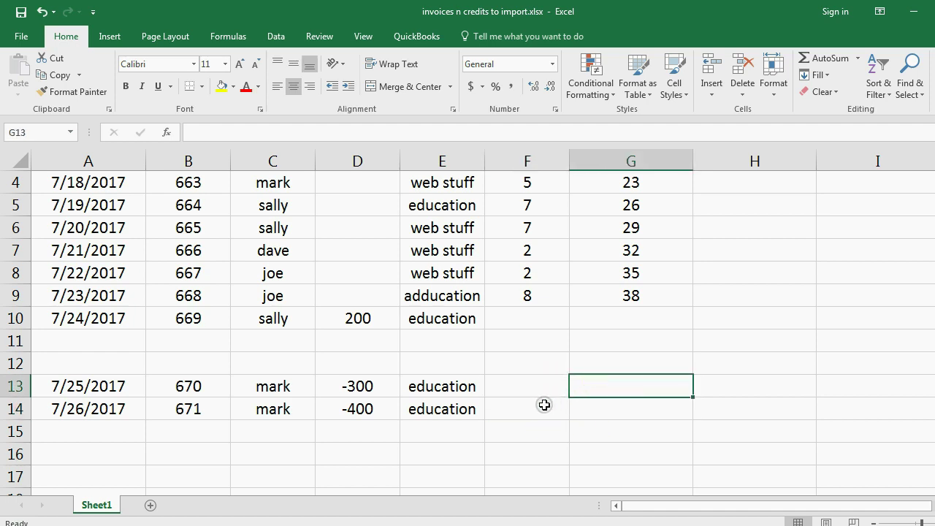
drag(111, 386, 418, 408)
click(54, 75)
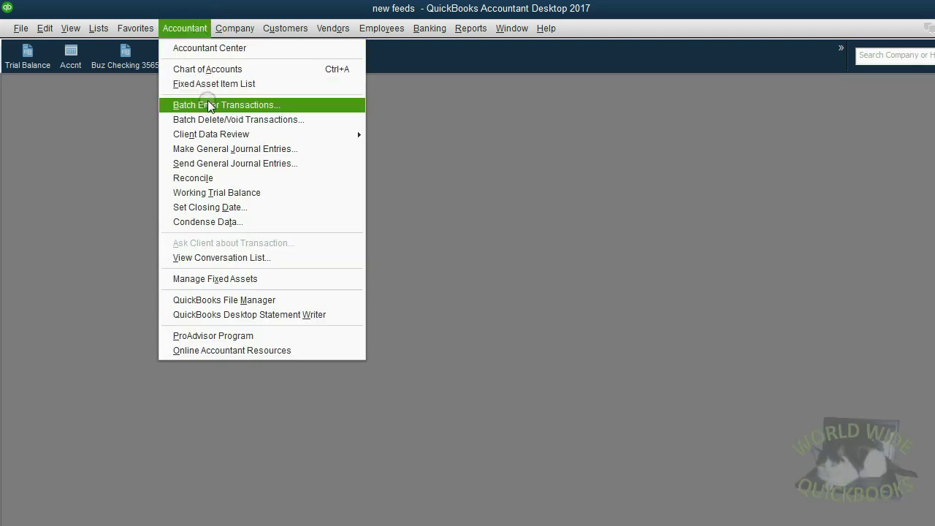
Step: Open batch entry for Invoices & Credit Memos and paste mark's two credit rows
click(209, 105)
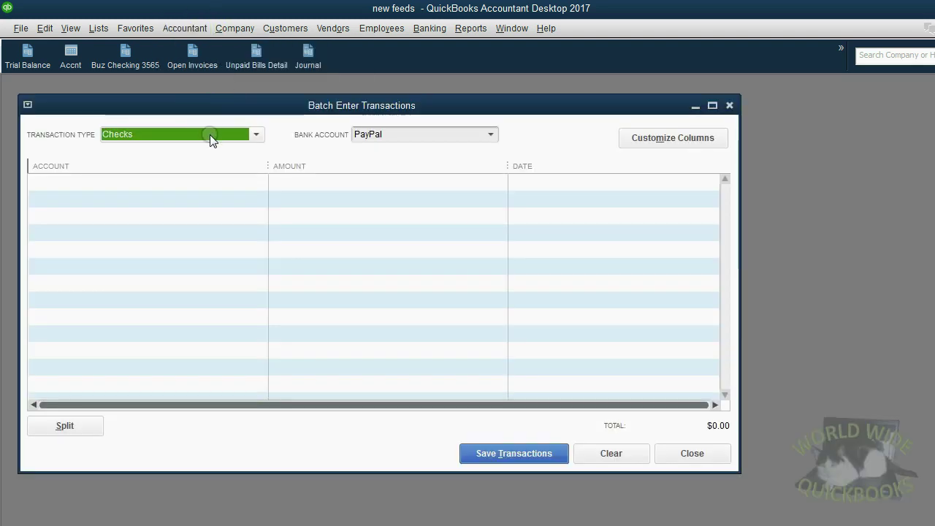
click(211, 134)
click(192, 221)
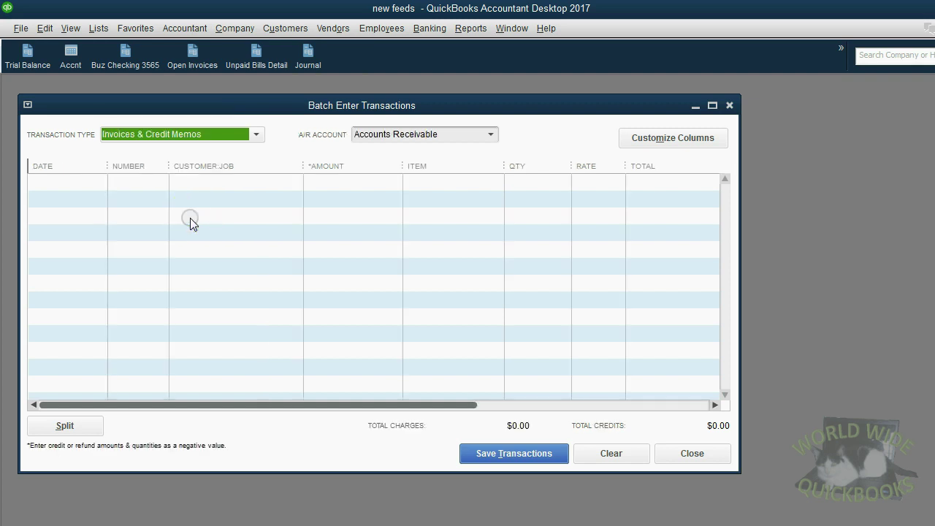
click(90, 184)
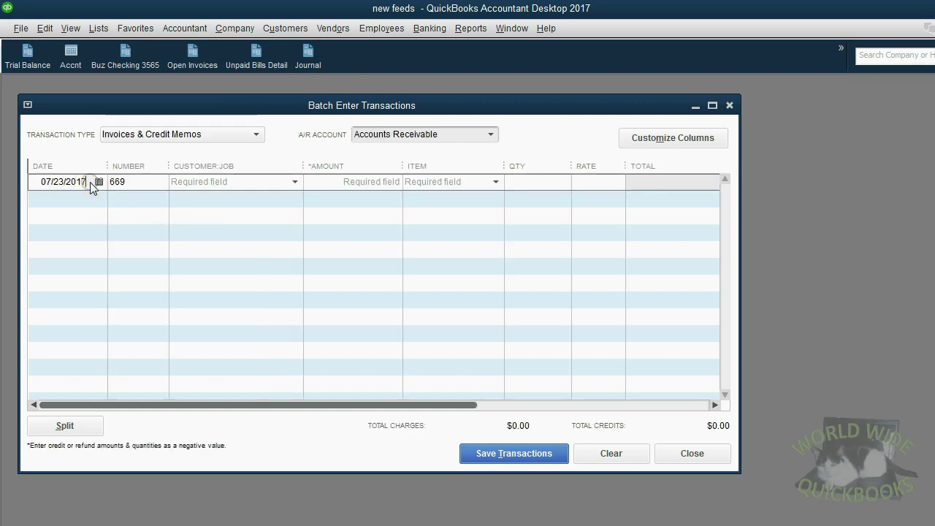
click(121, 182)
click(84, 179)
drag(53, 185, 85, 182)
right_click(86, 183)
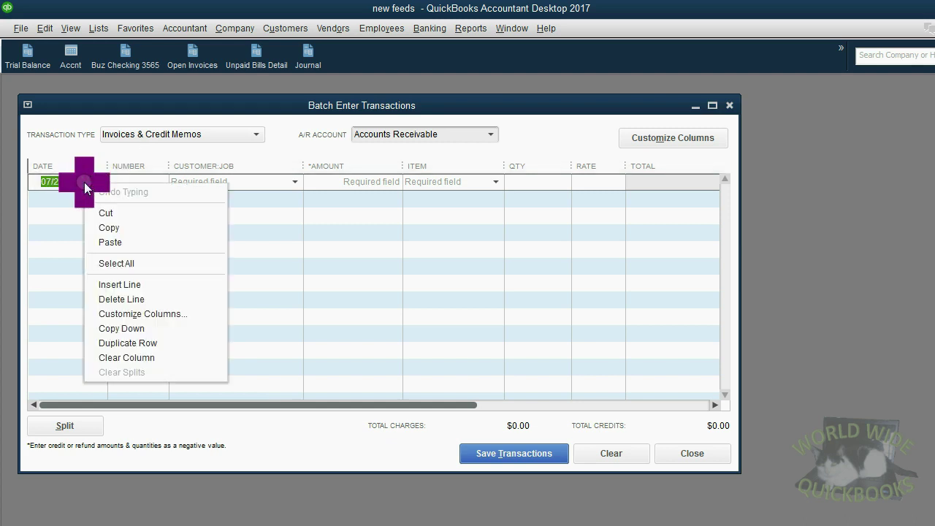
click(104, 241)
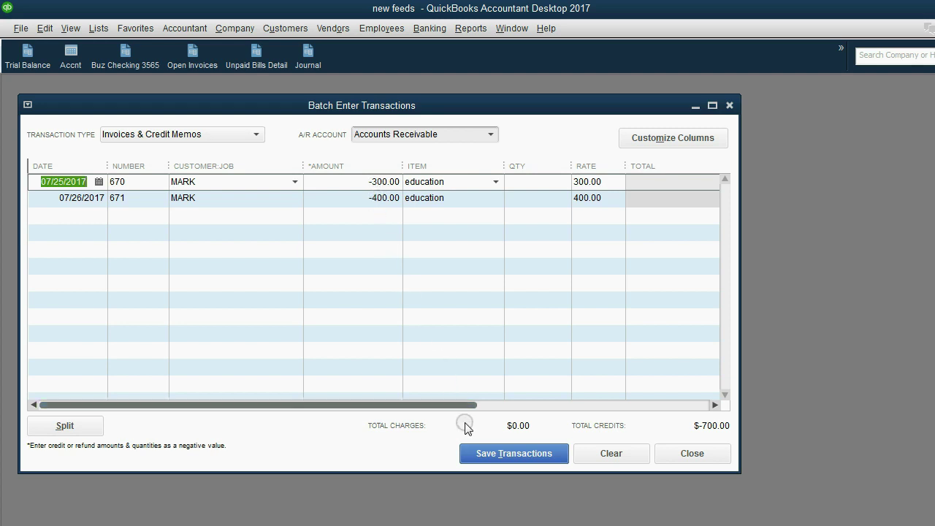
Step: Save credit memos 670 and 671 to Accounts Receivable
click(482, 453)
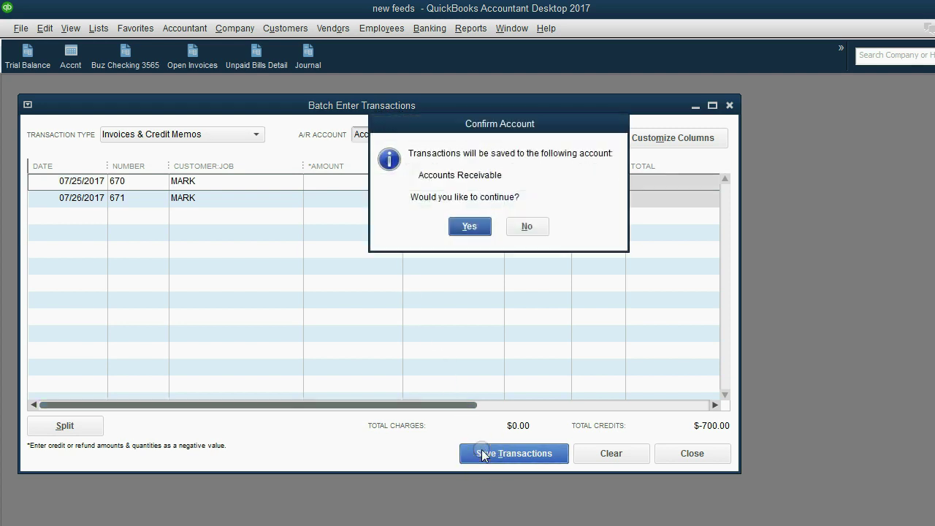
click(469, 225)
click(494, 183)
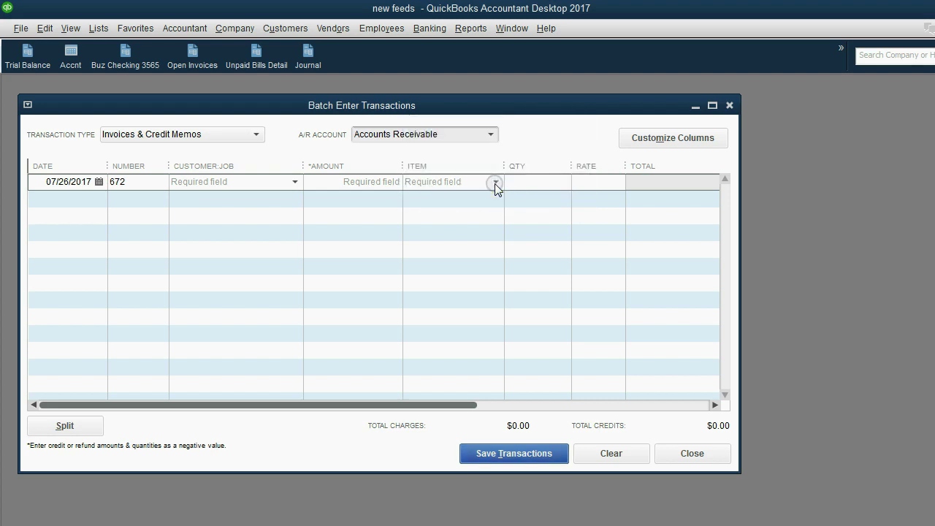
Step: Leave batch entry, highlight credit memos 670 and 671 in the Journal, and open MARK's memo 671
key(Escape)
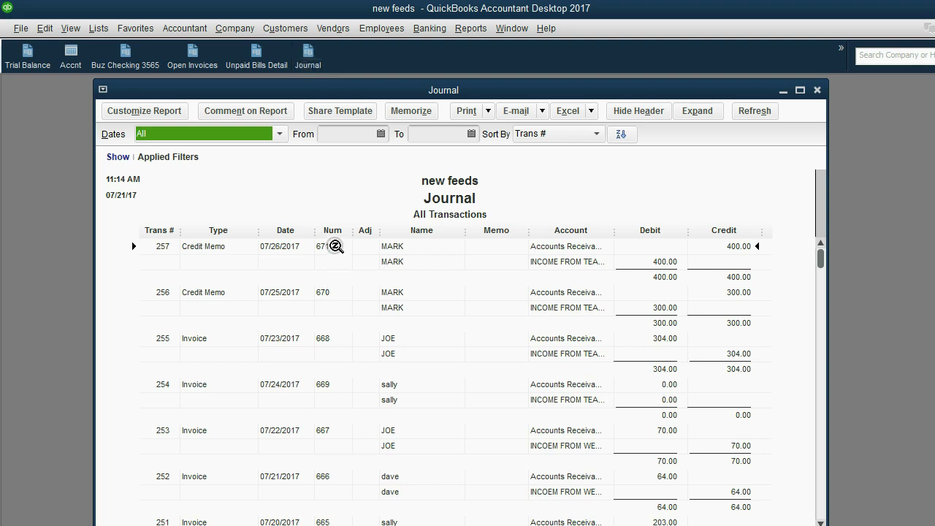
click(330, 245)
click(327, 286)
click(219, 248)
click(206, 292)
click(208, 248)
click(205, 292)
double_click(215, 249)
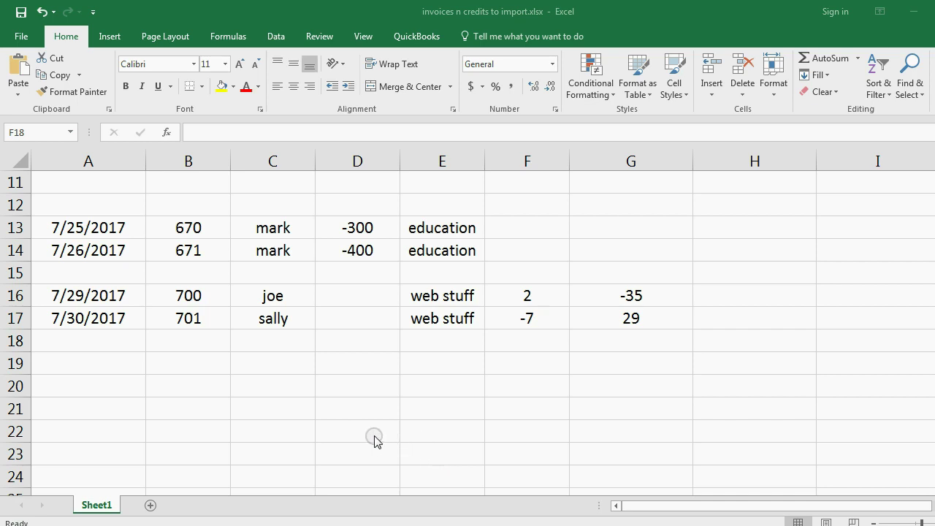
Step: Select the joe and sally web stuff rows 16–17, check the -35 and -7 values, and copy them
drag(121, 297, 607, 320)
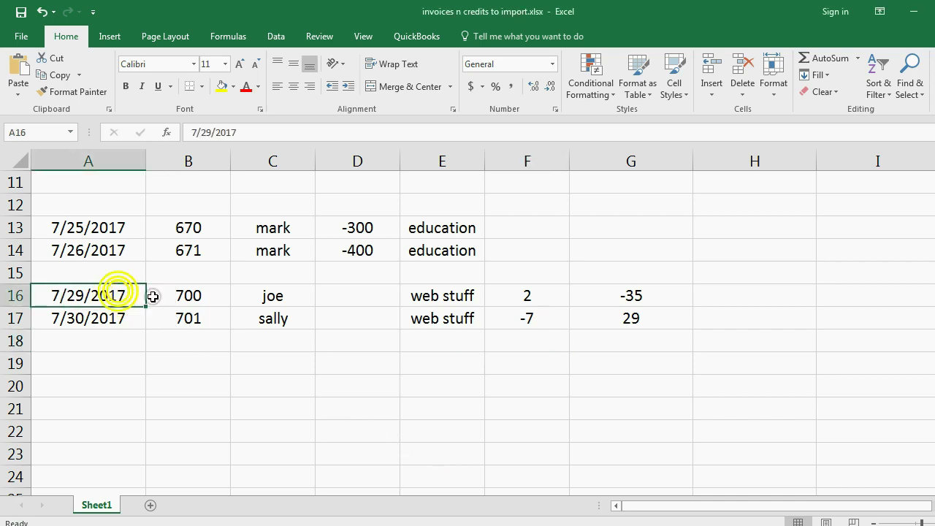
click(620, 296)
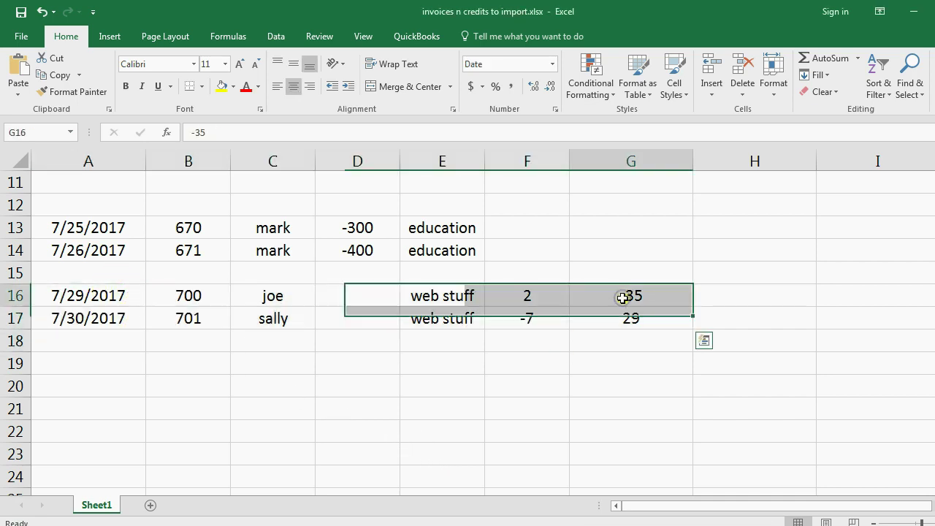
scroll(629, 248, up, 4)
scroll(627, 263, down, 3)
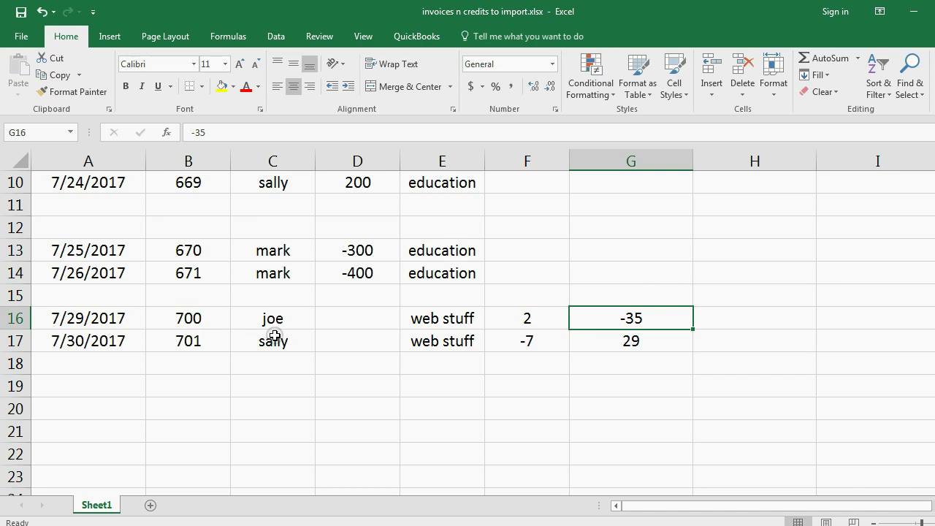
click(546, 341)
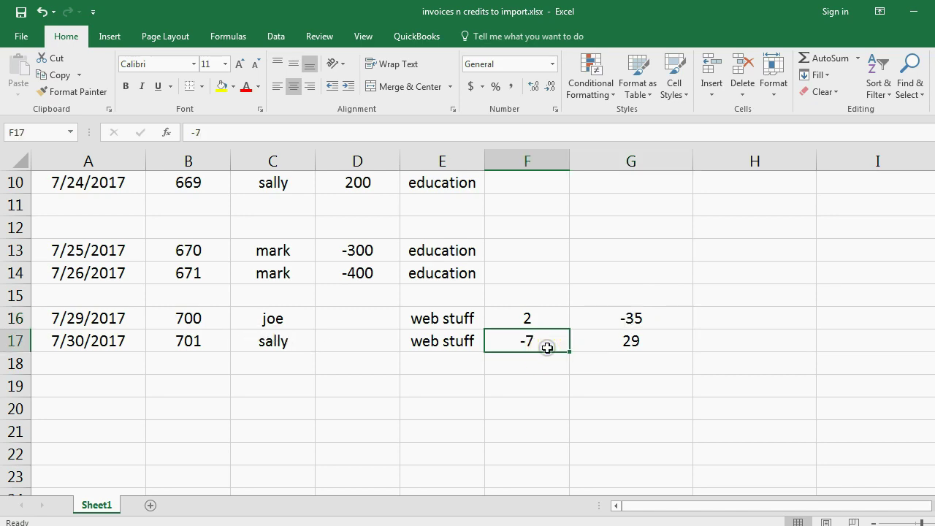
scroll(547, 344, up, 3)
scroll(541, 293, down, 2)
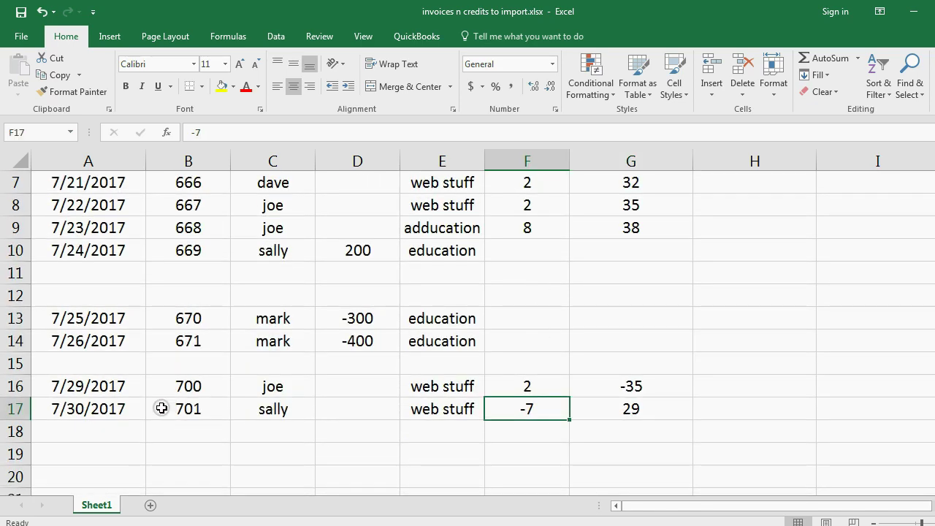
mouse_move(113, 387)
mouse_down()
mouse_move(287, 404)
mouse_move(591, 411)
mouse_up()
click(54, 74)
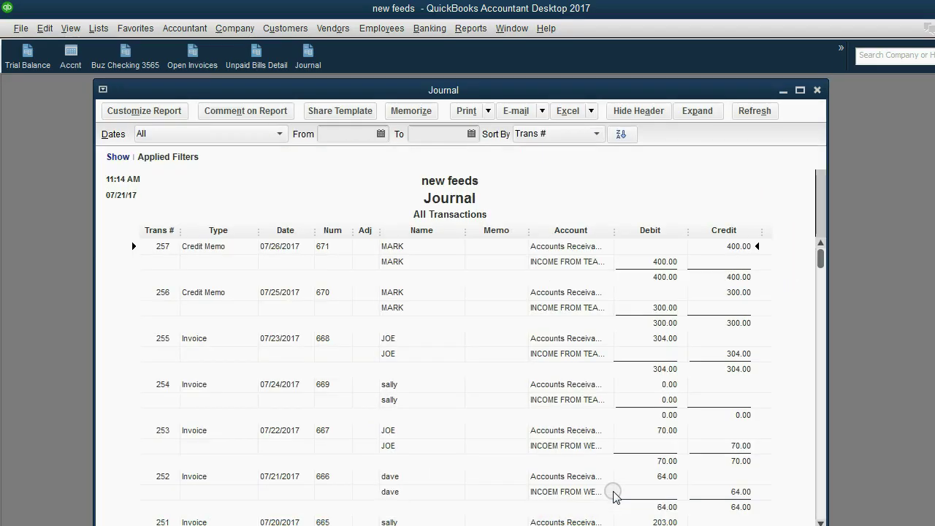
Step: Close the Journal and start a new Invoices & Credit Memos batch entry
key(Escape)
click(183, 28)
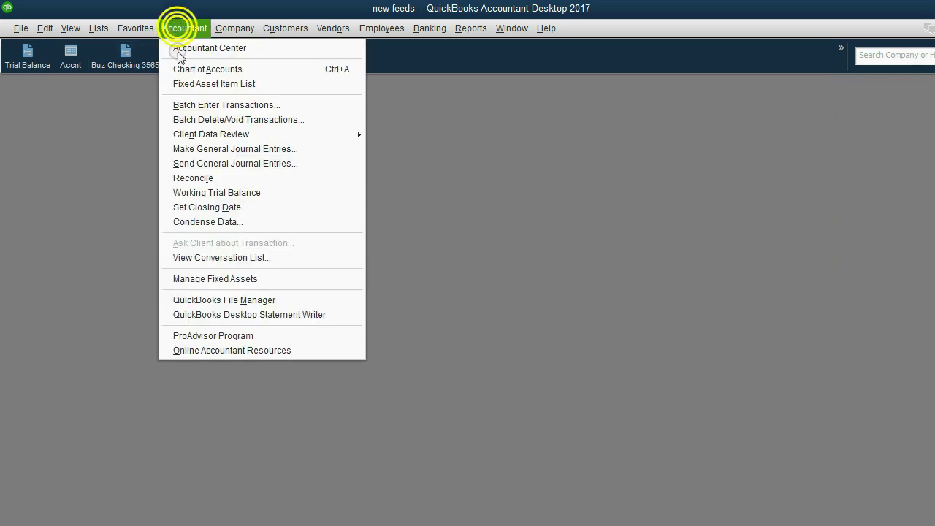
click(200, 105)
click(193, 132)
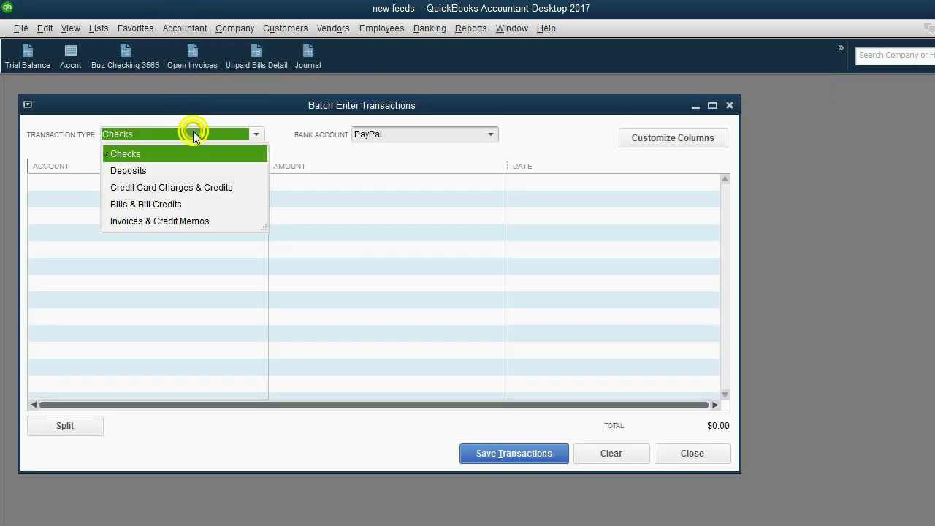
click(187, 220)
Step: Paste the copied rows 700 and 701 into the first row's Date cell
click(86, 182)
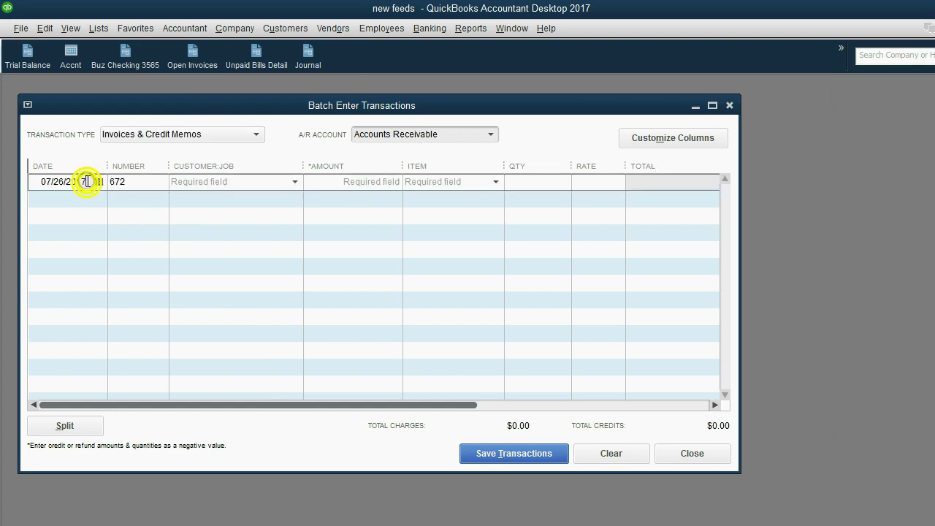
double_click(124, 182)
double_click(85, 182)
right_click(38, 183)
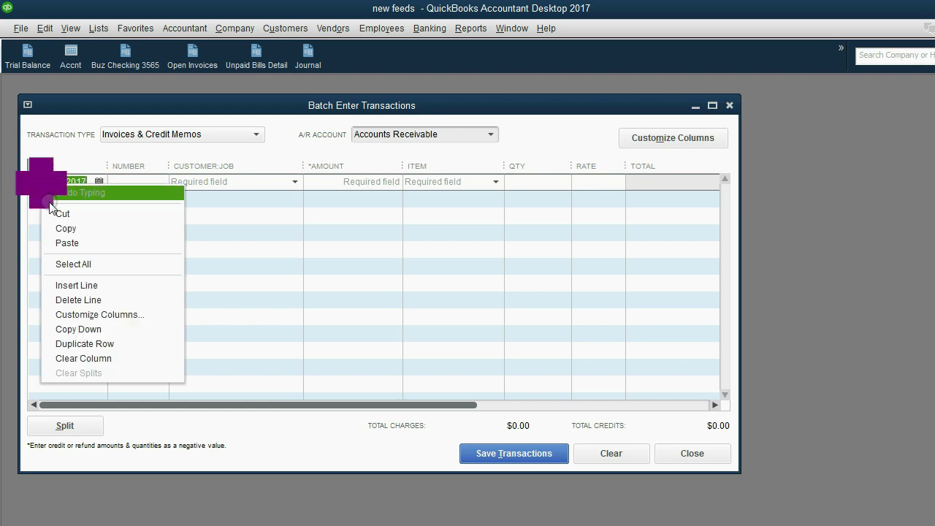
click(66, 243)
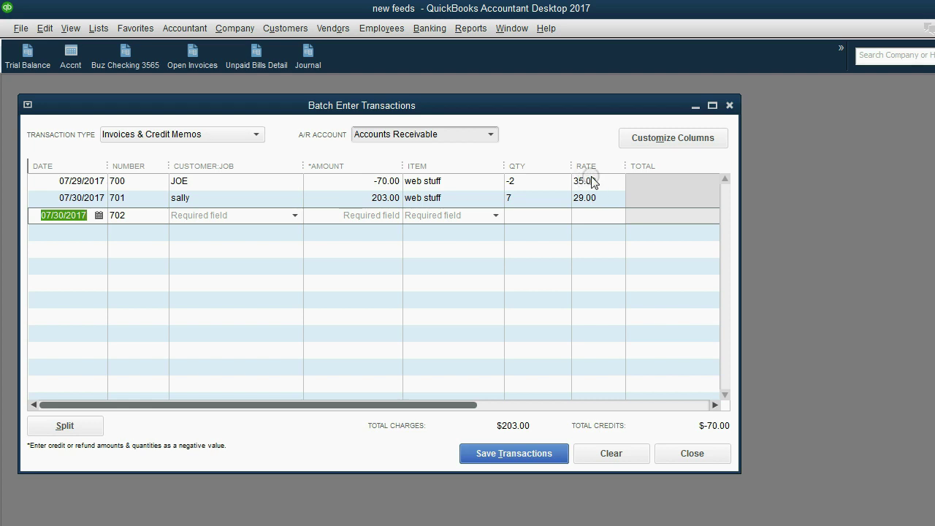
Step: Change transaction 701's quantity from 7 to -7 so it becomes a credit
click(530, 198)
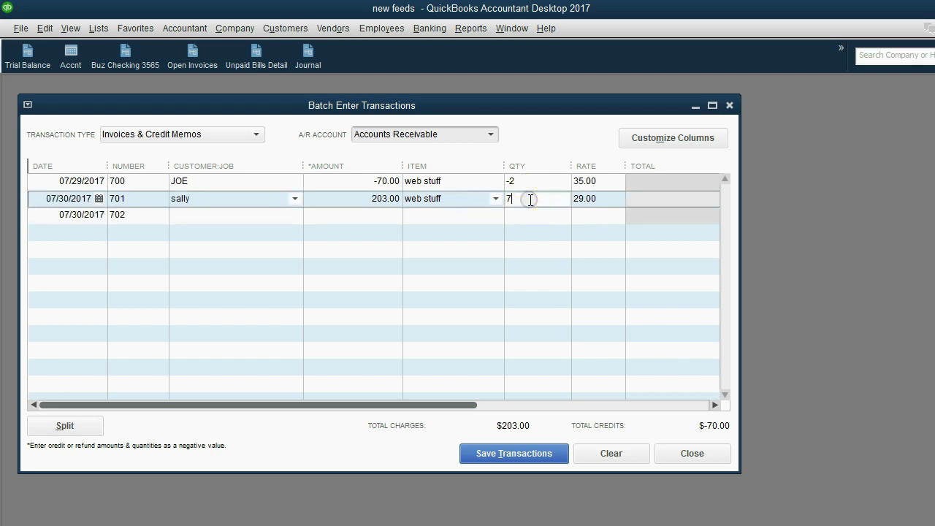
click(484, 520)
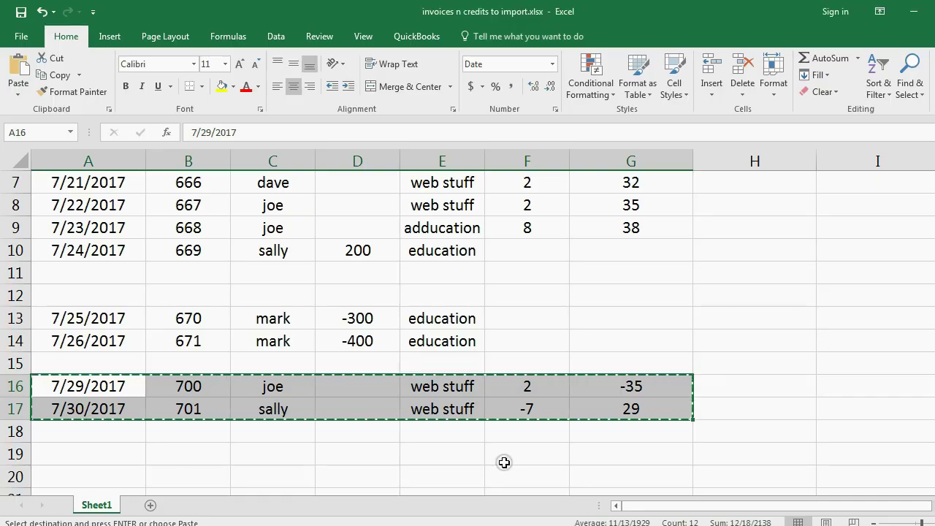
click(511, 522)
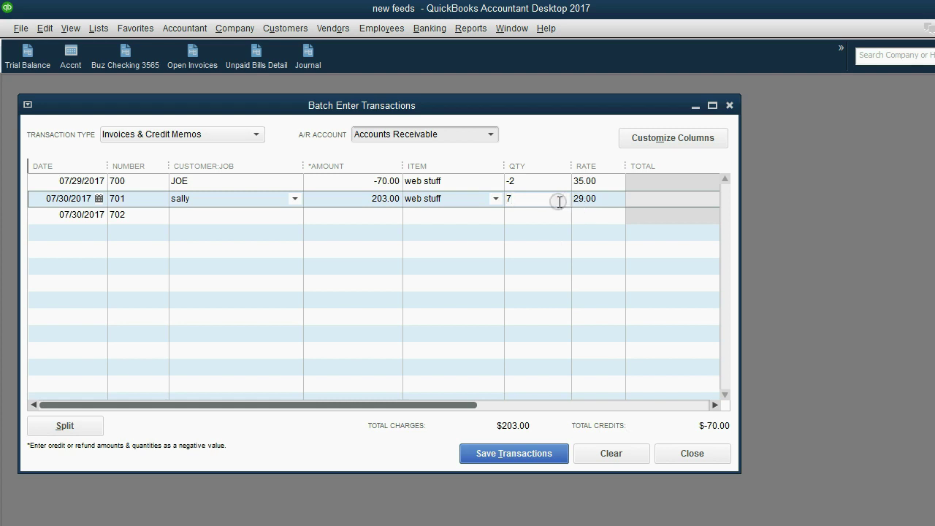
text(-)
Step: Save both transactions to Accounts Receivable and close the batch entry window
click(542, 457)
click(473, 225)
click(497, 182)
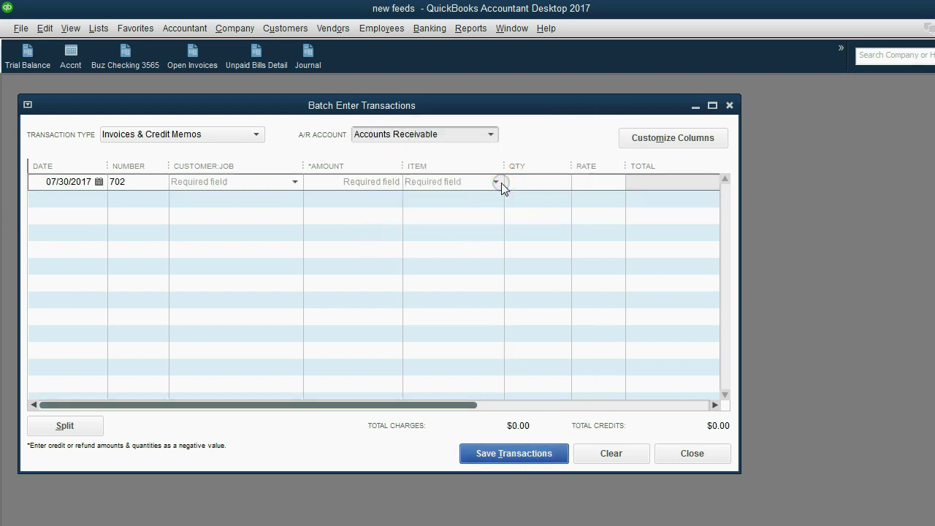
key(Escape)
Step: Show the Journal and highlight entries 258 and 259, the new credit memos for JOE and sally
click(314, 60)
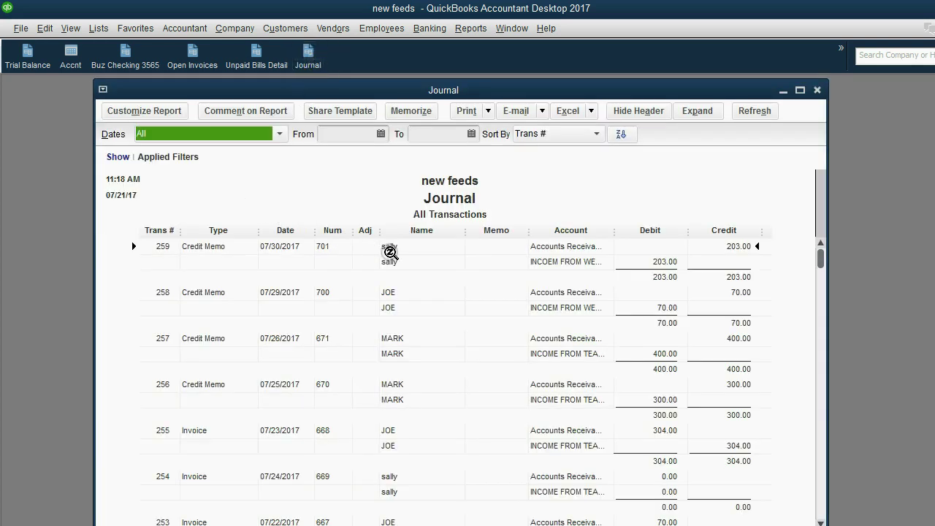
click(389, 292)
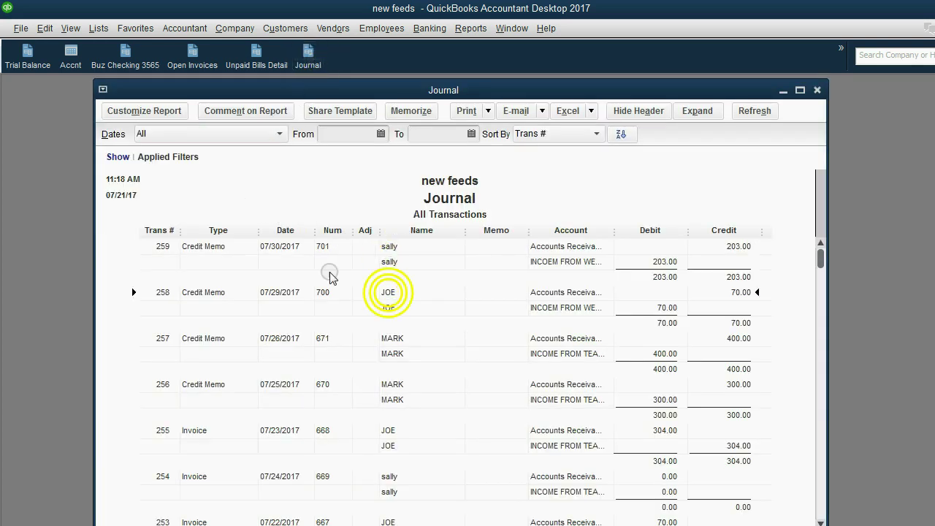
click(219, 246)
click(219, 290)
click(221, 249)
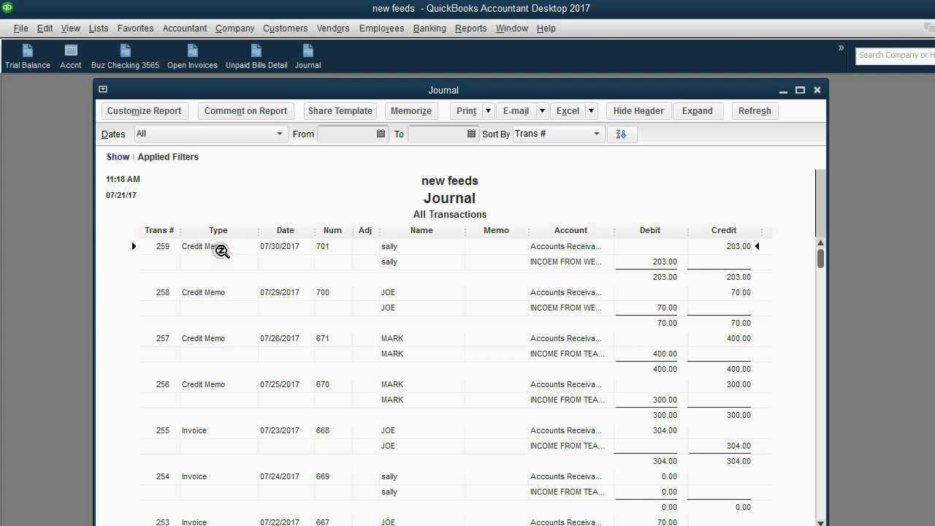